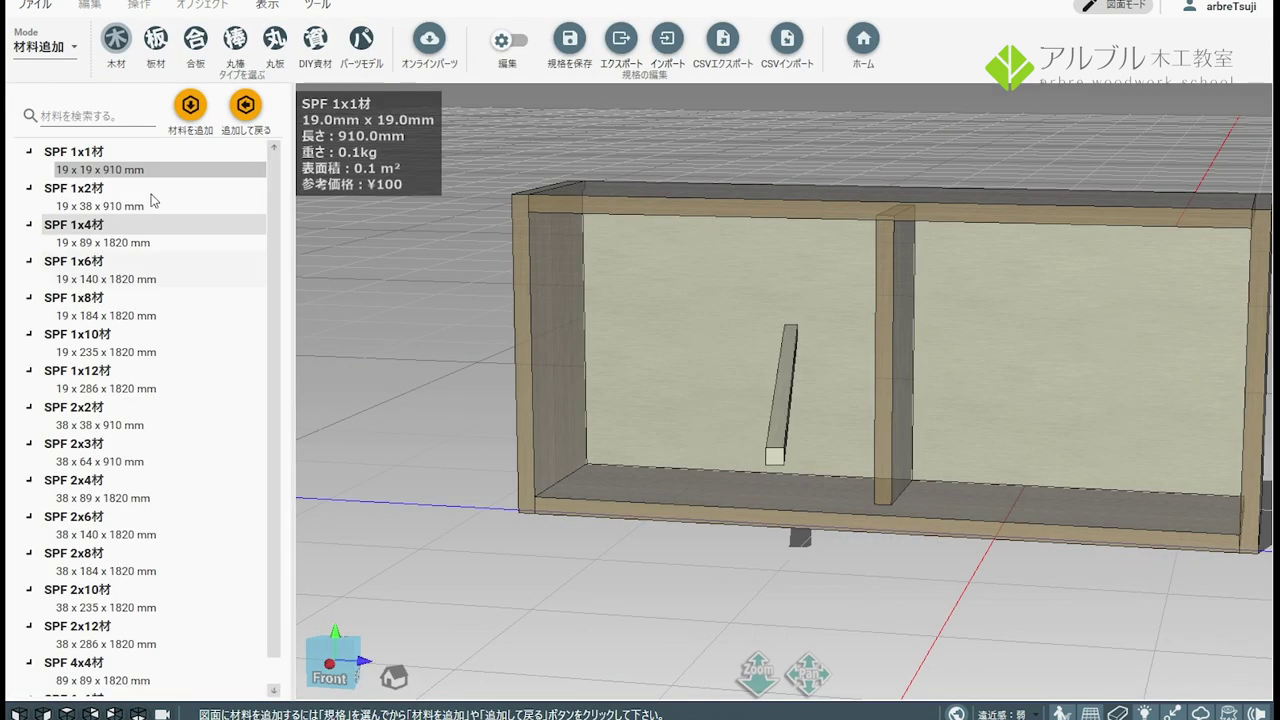
Step: Add a 15 × 200 × 500 mm 無垢材 board from the 板材 list to the model
{"action": "left_click", "coordinate": [195, 40]}
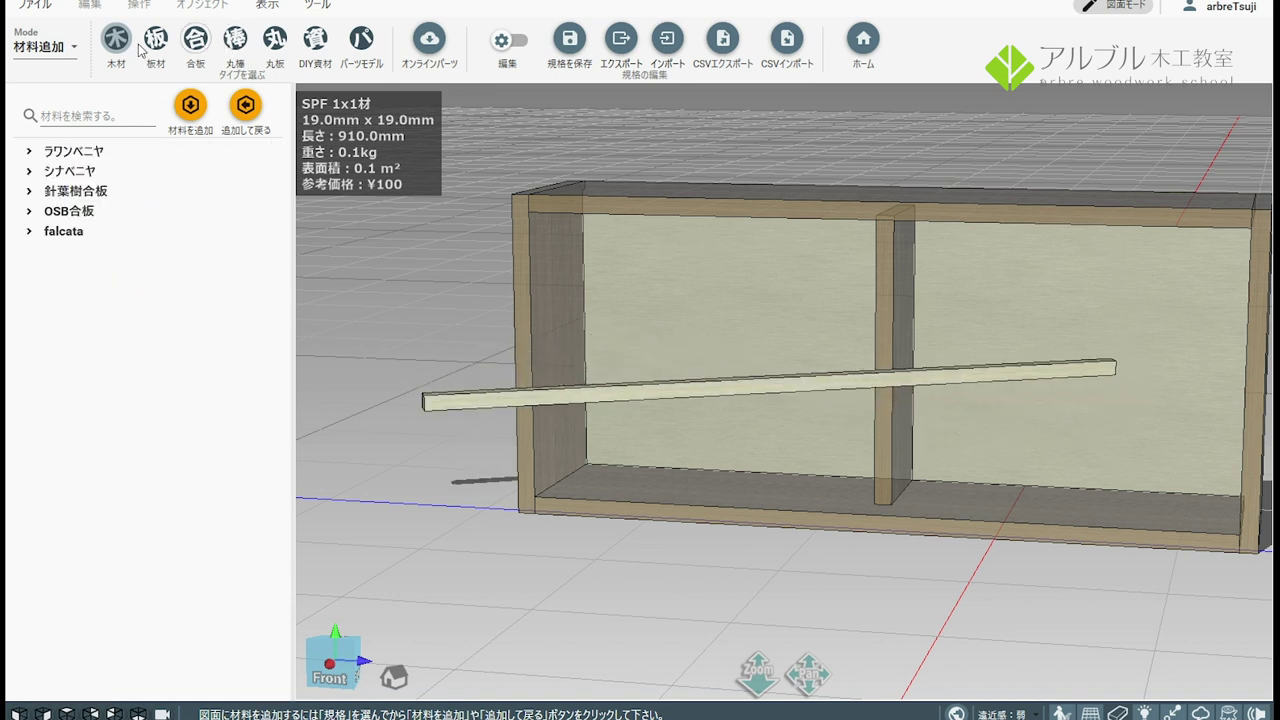
{"action": "left_click", "coordinate": [155, 45]}
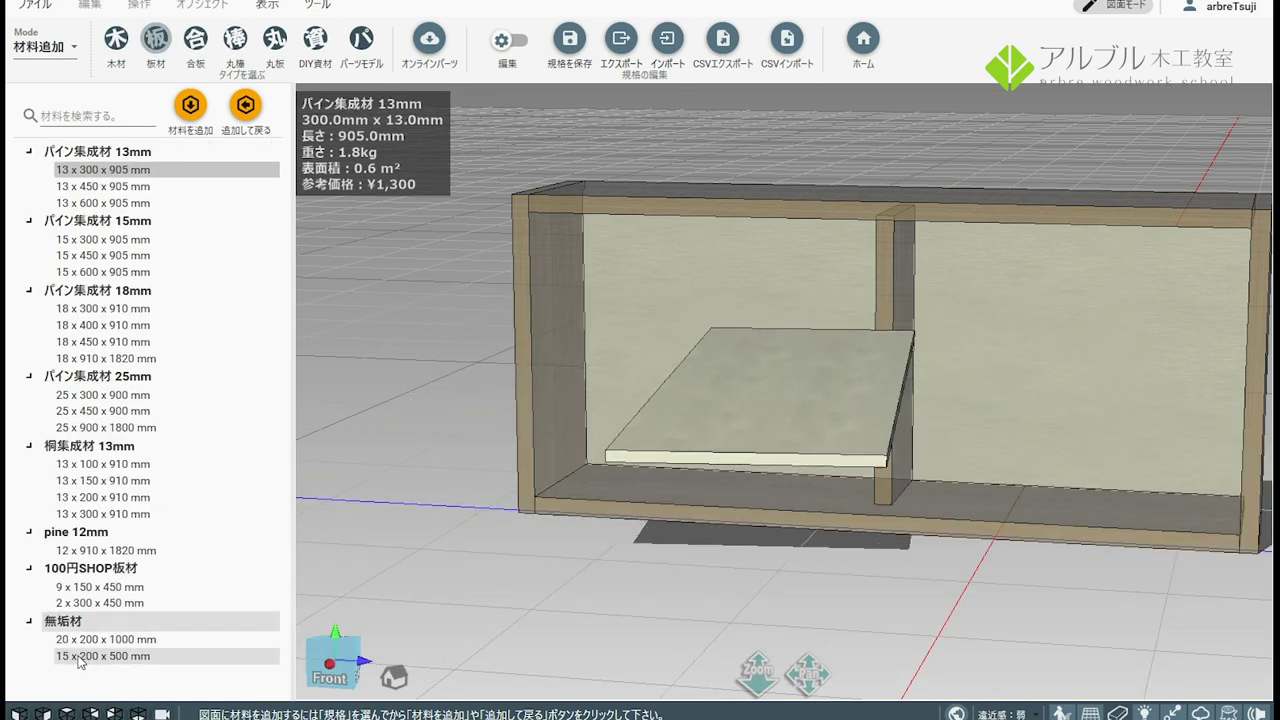
{"action": "left_click", "coordinate": [80, 657]}
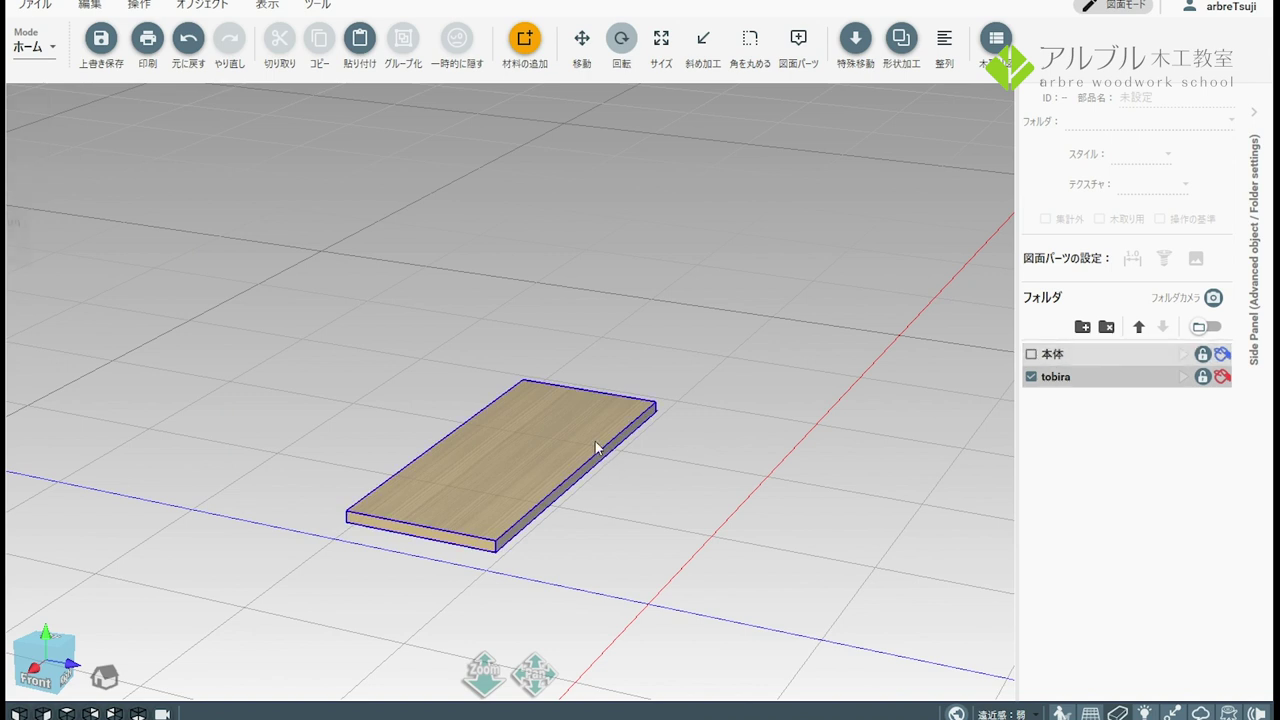
Step: Rotate the new board 90° to stand upright and set its width to 30 mm
{"action": "left_click", "coordinate": [595, 441]}
{"action": "left_click", "coordinate": [484, 422]}
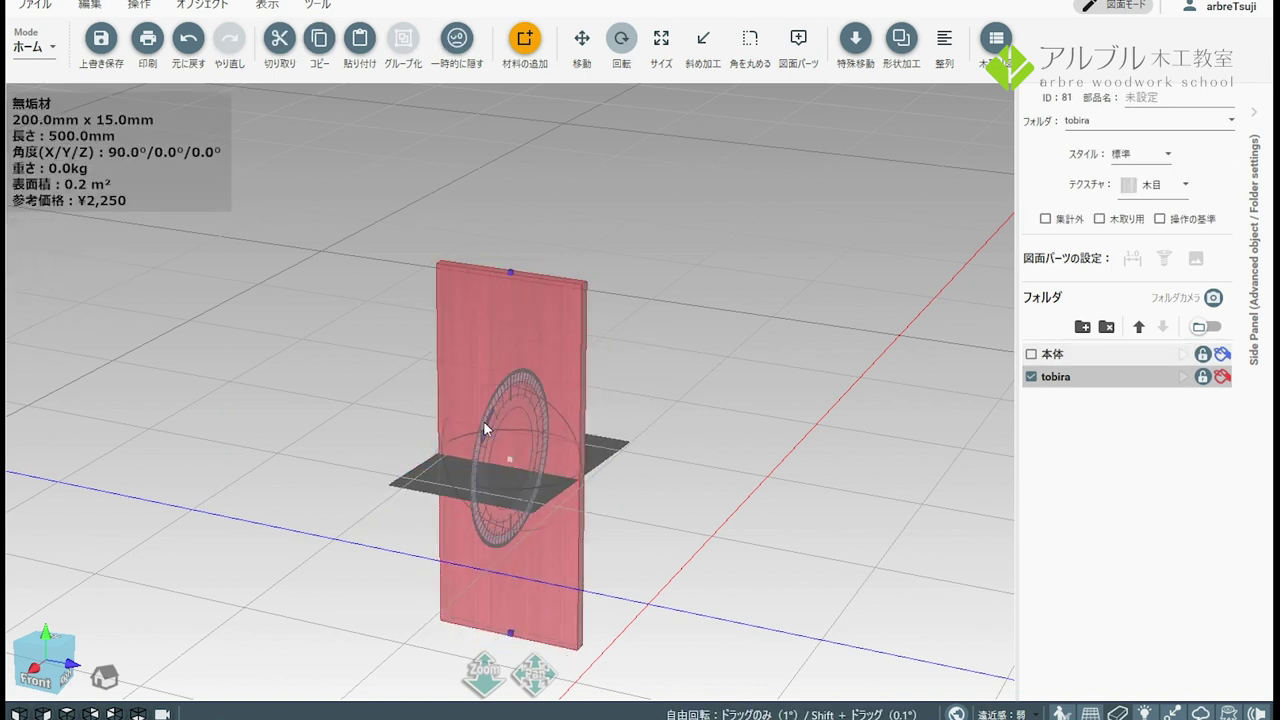
{"action": "left_click", "coordinate": [616, 382]}
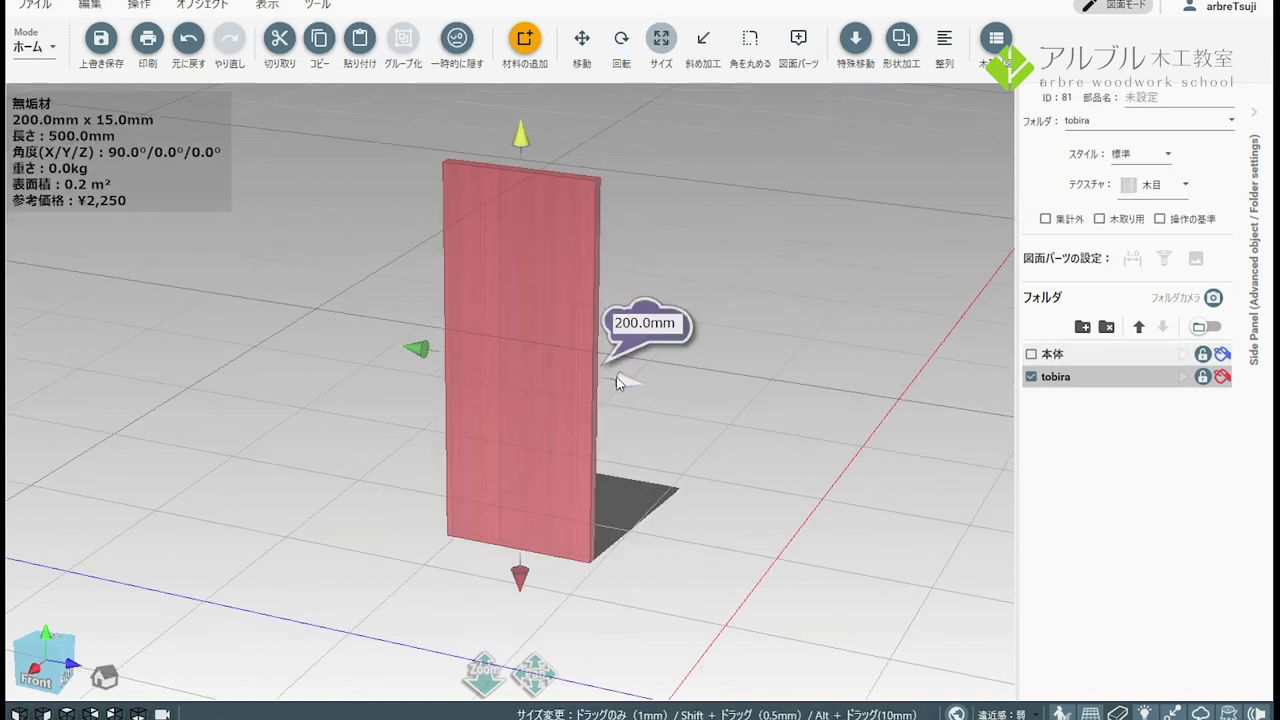
{"action": "type", "text": "30"}
{"action": "key", "text": "Return"}
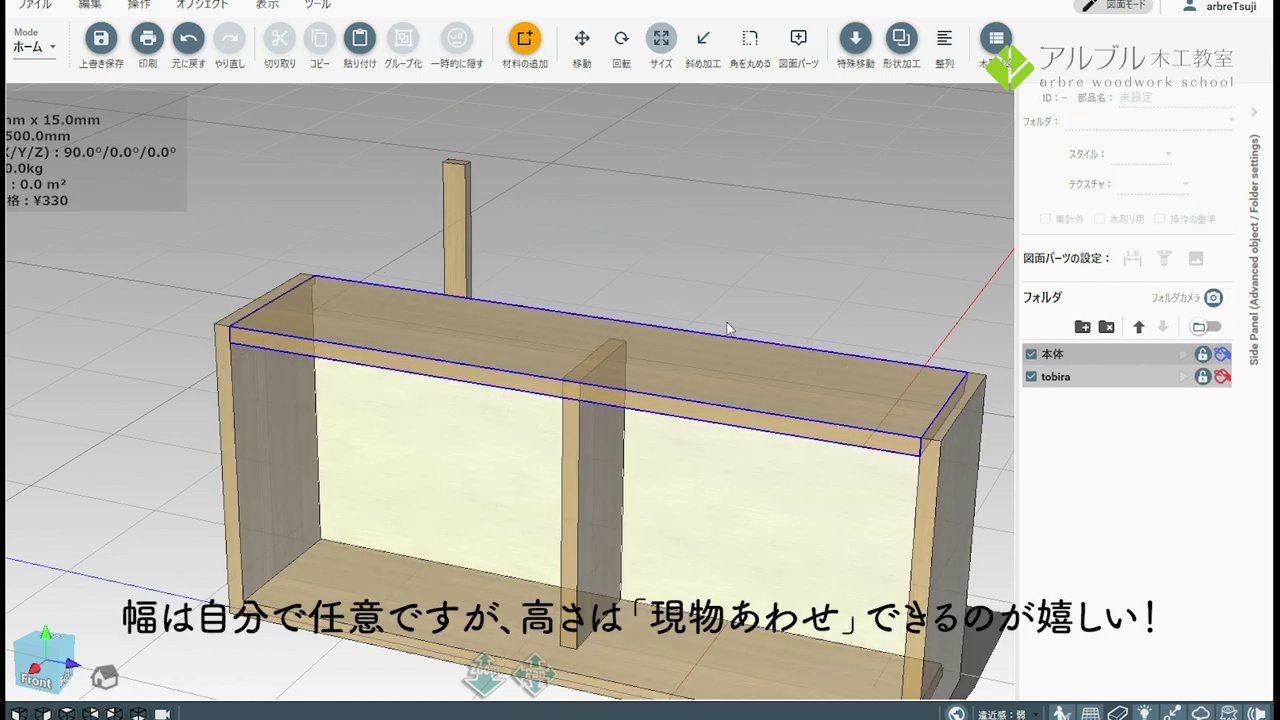
{"action": "left_click", "coordinate": [728, 329]}
Step: Move the upright 30 mm post into the cabinet's left bay, resting on the bottom board
{"action": "middle_click_drag", "start_coordinate": [628, 273], "coordinate": [531, 283]}
{"action": "mouse_move", "coordinate": [430, 350]}
{"action": "left_mouse_down"}
{"action": "mouse_move", "coordinate": [153, 405]}
{"action": "mouse_move", "coordinate": [165, 408]}
{"action": "left_mouse_up"}
{"action": "middle_click_drag", "start_coordinate": [180, 450], "coordinate": [317, 344]}
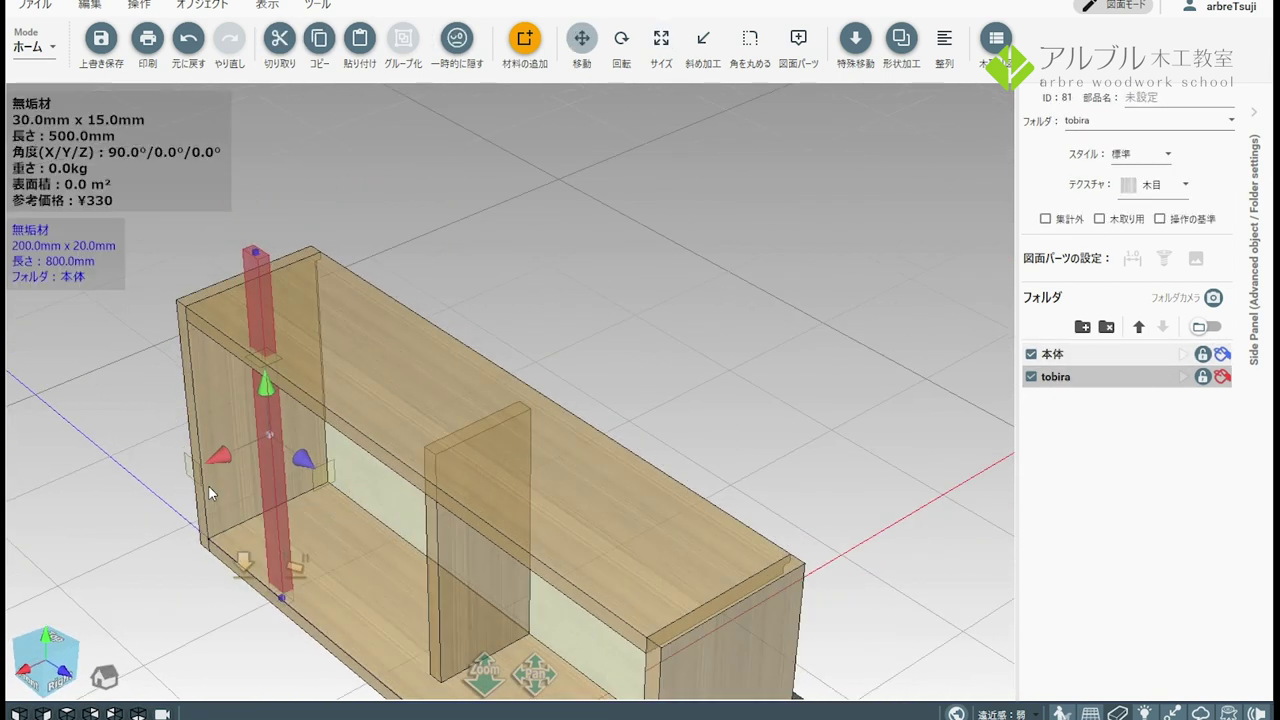
{"action": "scroll", "coordinate": [584, 453], "scroll_direction": "up", "scroll_amount": 5}
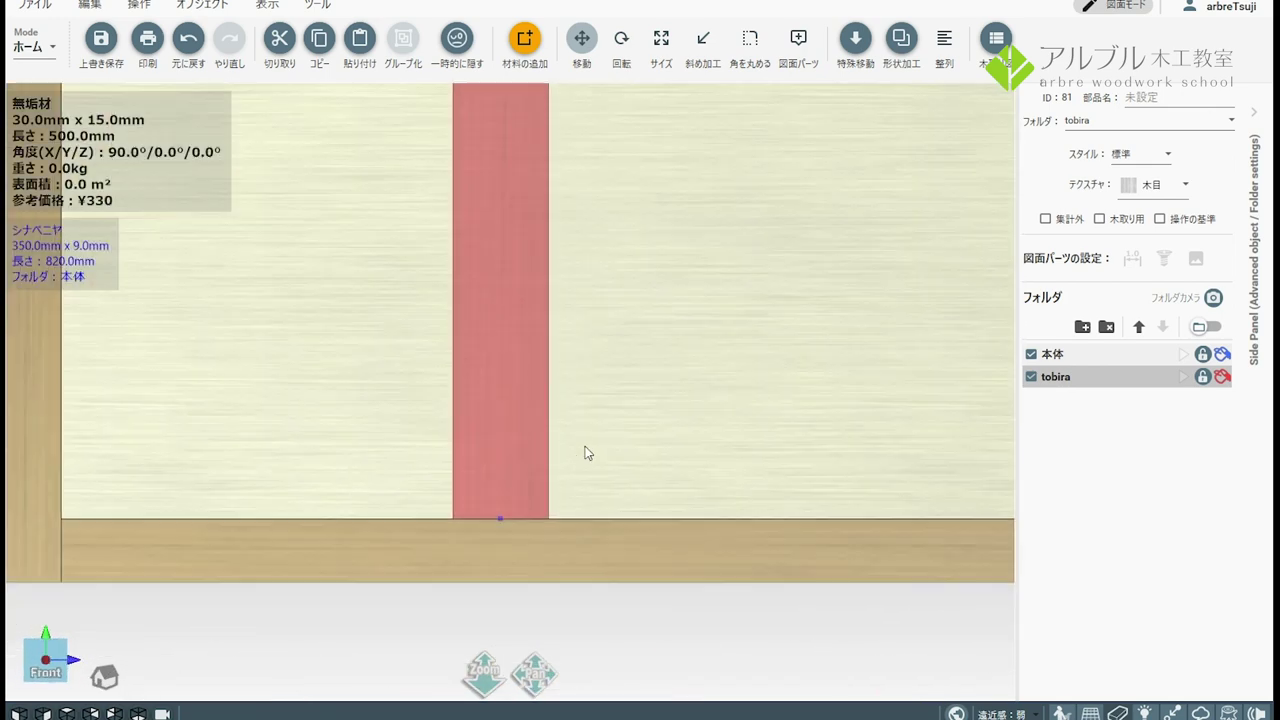
{"action": "scroll", "coordinate": [584, 453], "scroll_direction": "up", "scroll_amount": 3}
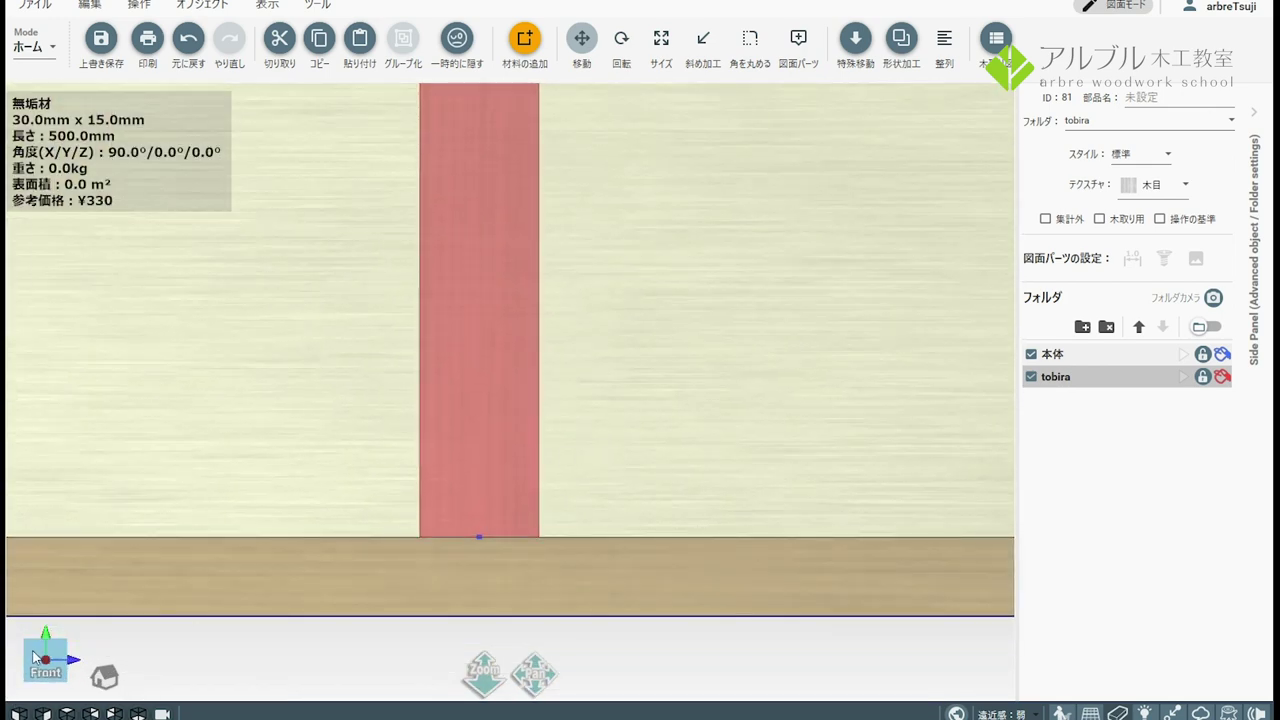
{"action": "left_click", "coordinate": [154, 630]}
{"action": "left_click", "coordinate": [104, 677]}
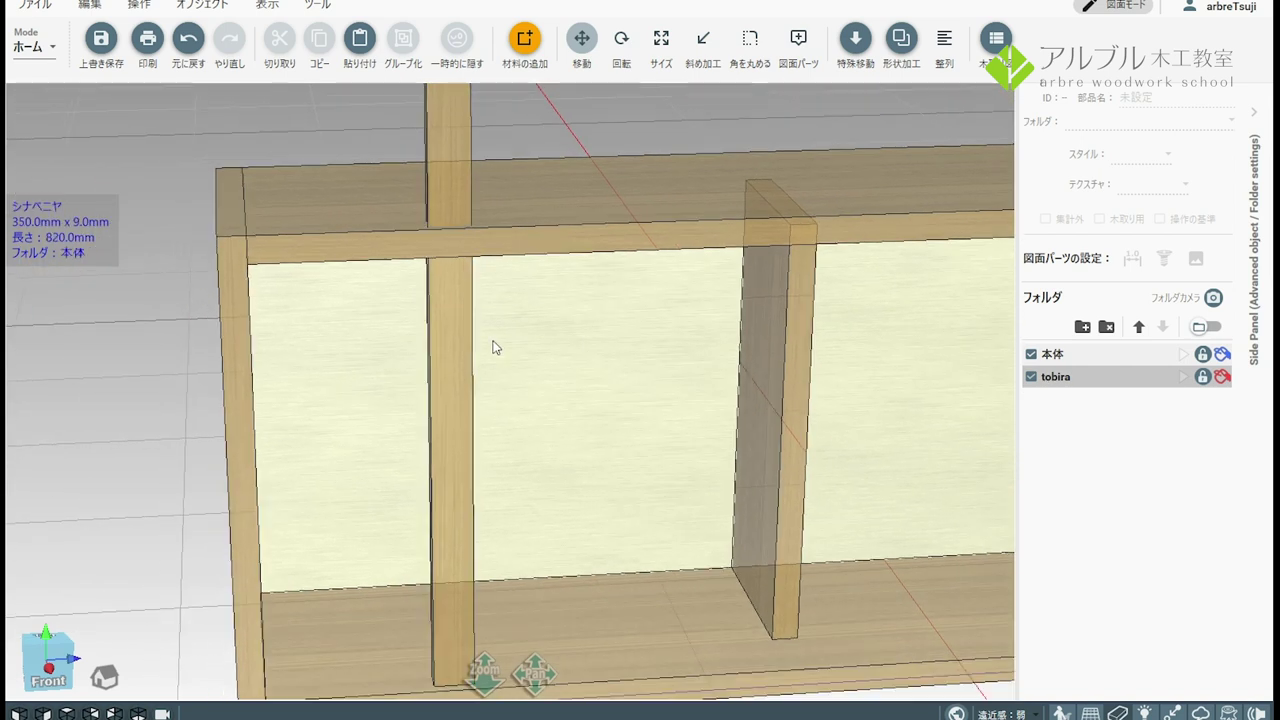
Step: Shorten the post to 330 mm and move it against the cabinet's left side
{"action": "left_click", "coordinate": [464, 133]}
{"action": "mouse_move", "coordinate": [466, 100]}
{"action": "left_mouse_down"}
{"action": "mouse_move", "coordinate": [462, 290]}
{"action": "mouse_move", "coordinate": [186, 238]}
{"action": "left_mouse_up"}
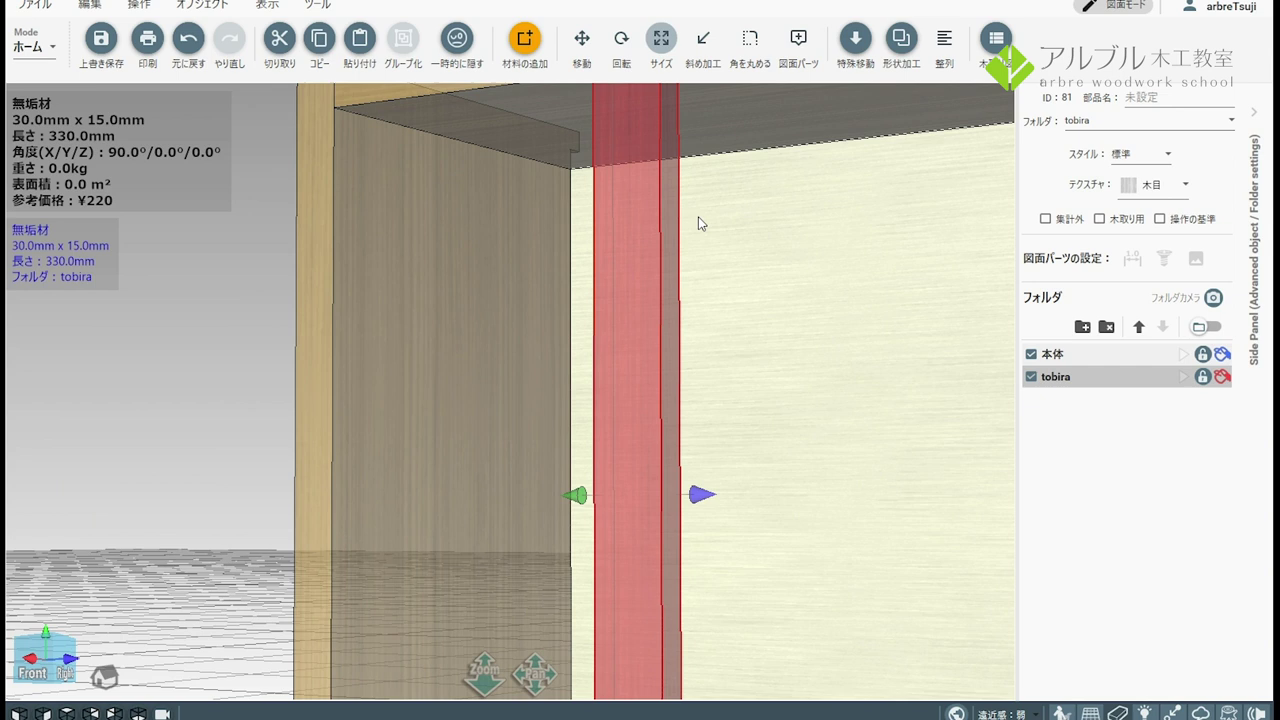
{"action": "key", "text": "m"}
{"action": "left_click_drag", "start_coordinate": [698, 494], "coordinate": [453, 458]}
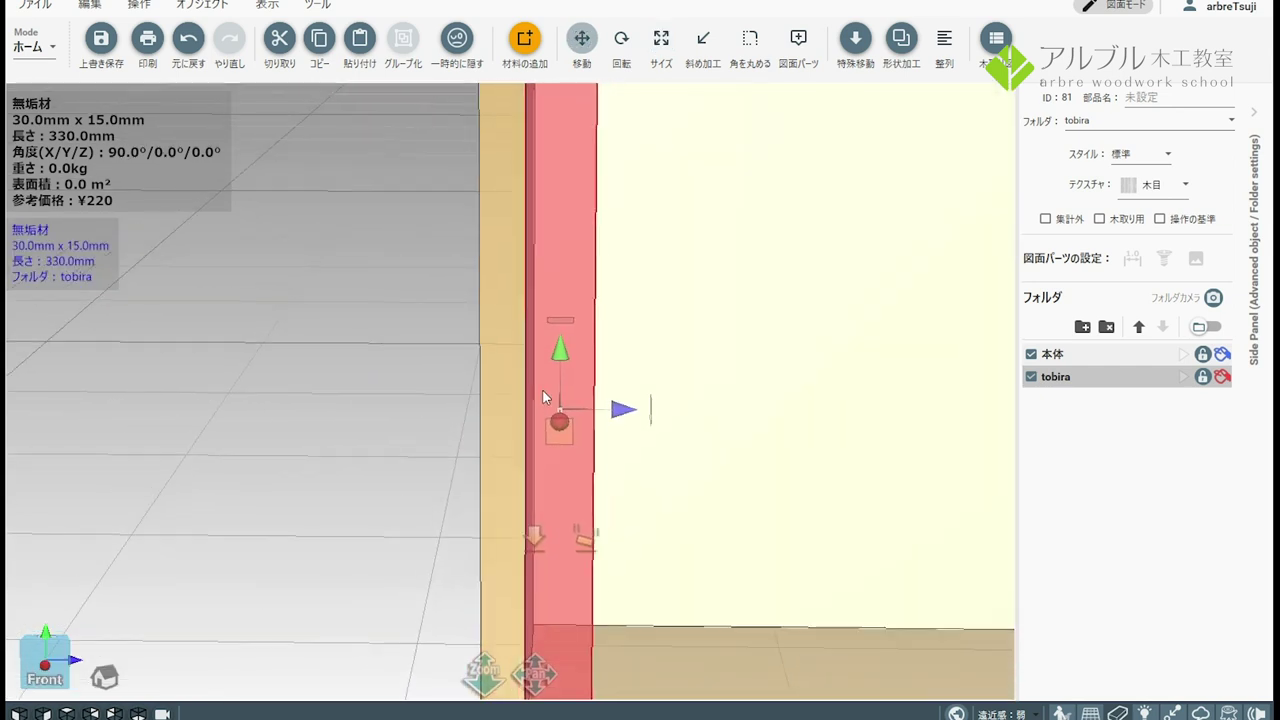
Step: Place a copy of the left door stile at mid-cabinet beside the centre partition
{"action": "scroll", "coordinate": [619, 385], "scroll_direction": "down", "scroll_amount": 3}
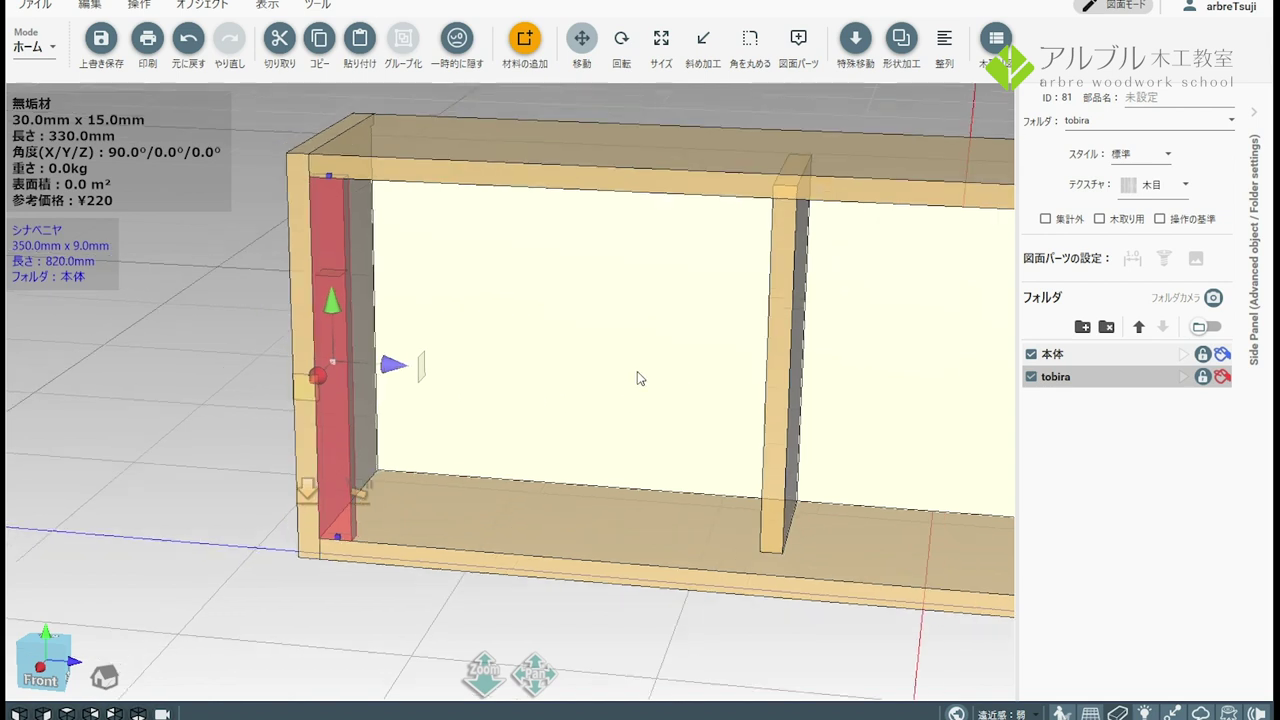
{"action": "left_click", "coordinate": [637, 374]}
{"action": "left_click", "coordinate": [229, 422]}
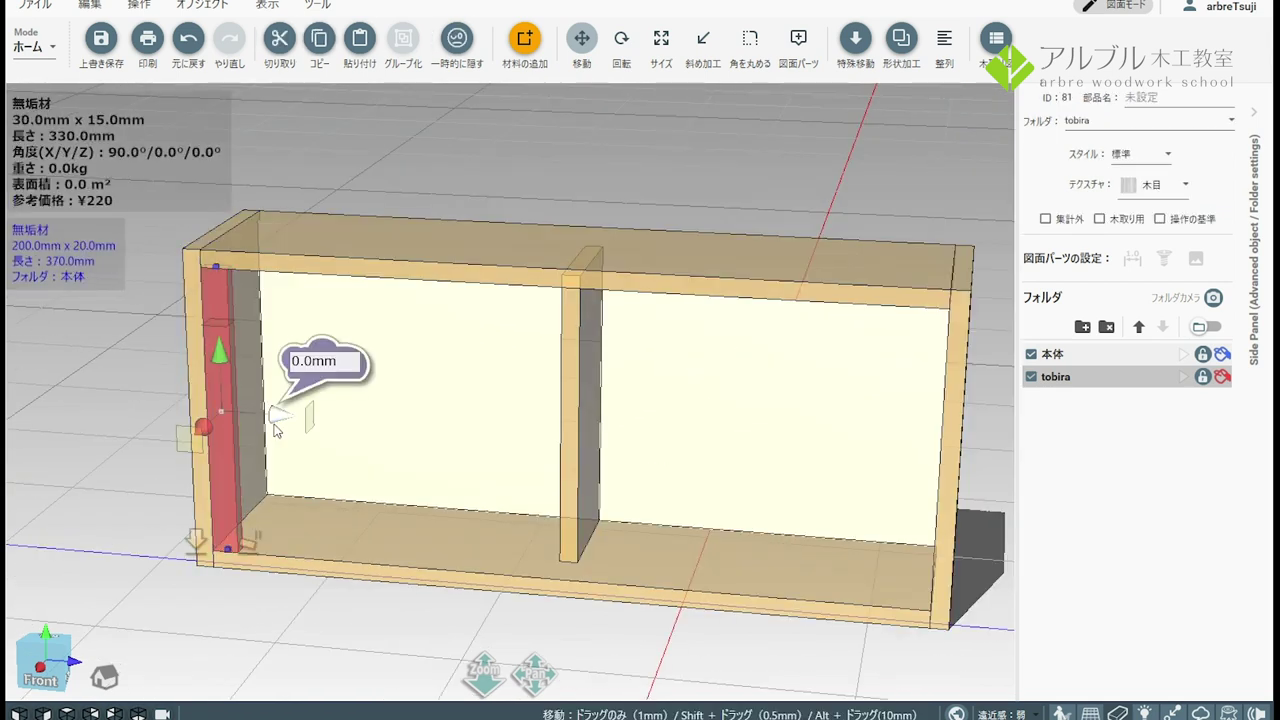
{"action": "mouse_move", "coordinate": [280, 415]}
{"action": "left_mouse_down"}
{"action": "mouse_move", "coordinate": [640, 398]}
{"action": "mouse_move", "coordinate": [623, 400]}
{"action": "left_mouse_up"}
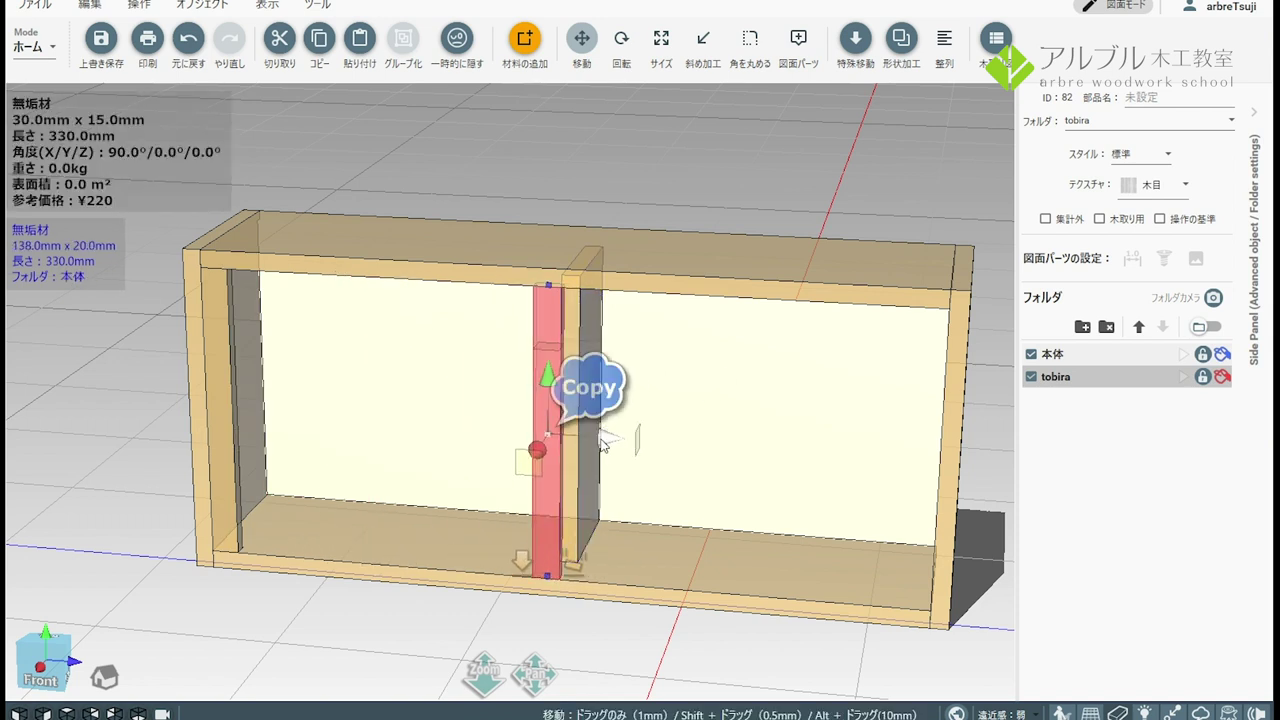
Step: Cut away the surplus duplicate stile, keeping one middle stile
{"action": "left_click_drag", "start_coordinate": [563, 435], "coordinate": [600, 440], "text": "ctrl"}
{"action": "left_click", "coordinate": [585, 650]}
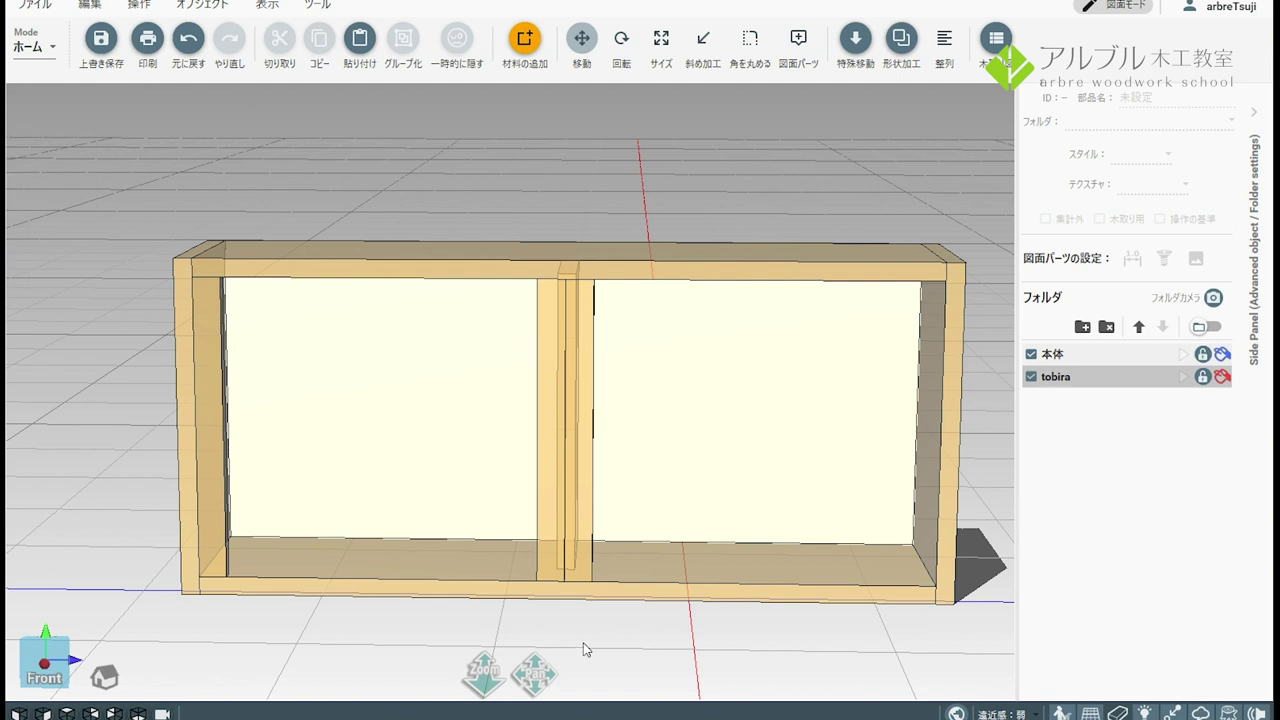
{"action": "left_click", "coordinate": [584, 464]}
{"action": "key", "text": "ctrl+x"}
Step: Shift the middle stile 18 mm right, then view the cabinet zoomed in from the front
{"action": "left_click", "coordinate": [545, 430]}
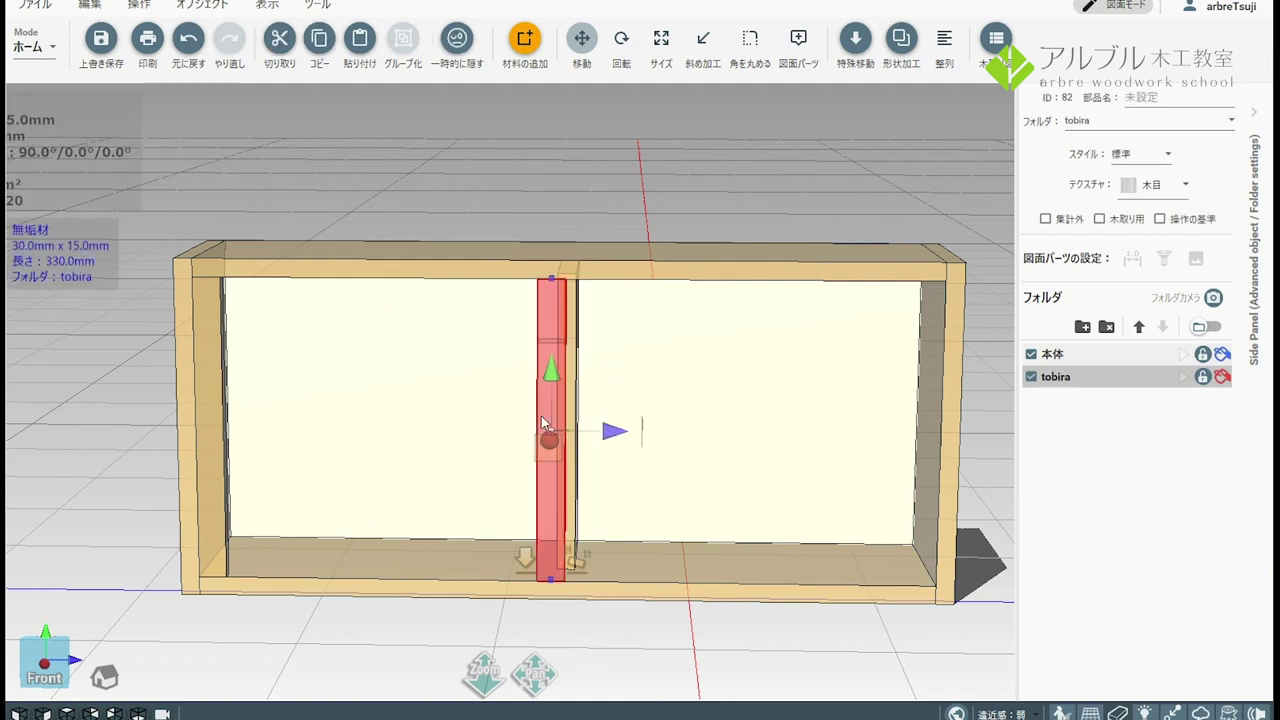
{"action": "left_click_drag", "start_coordinate": [545, 422], "coordinate": [627, 430]}
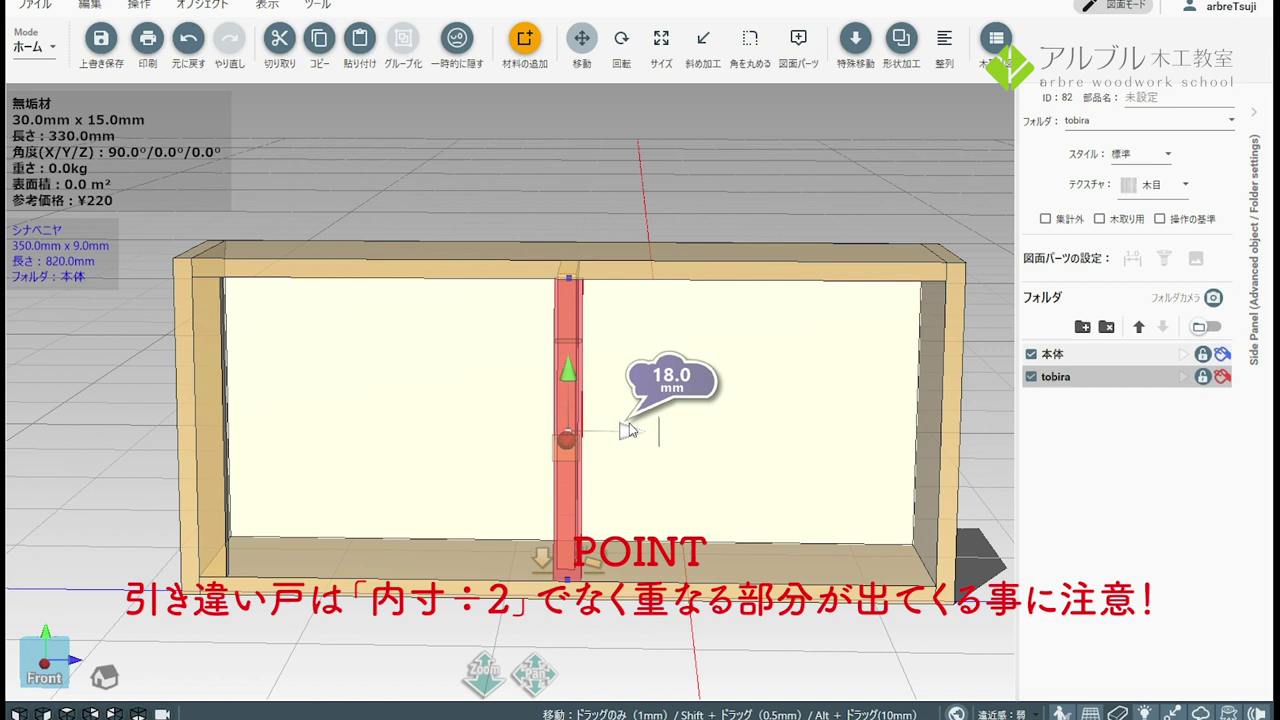
{"action": "key", "text": "1"}
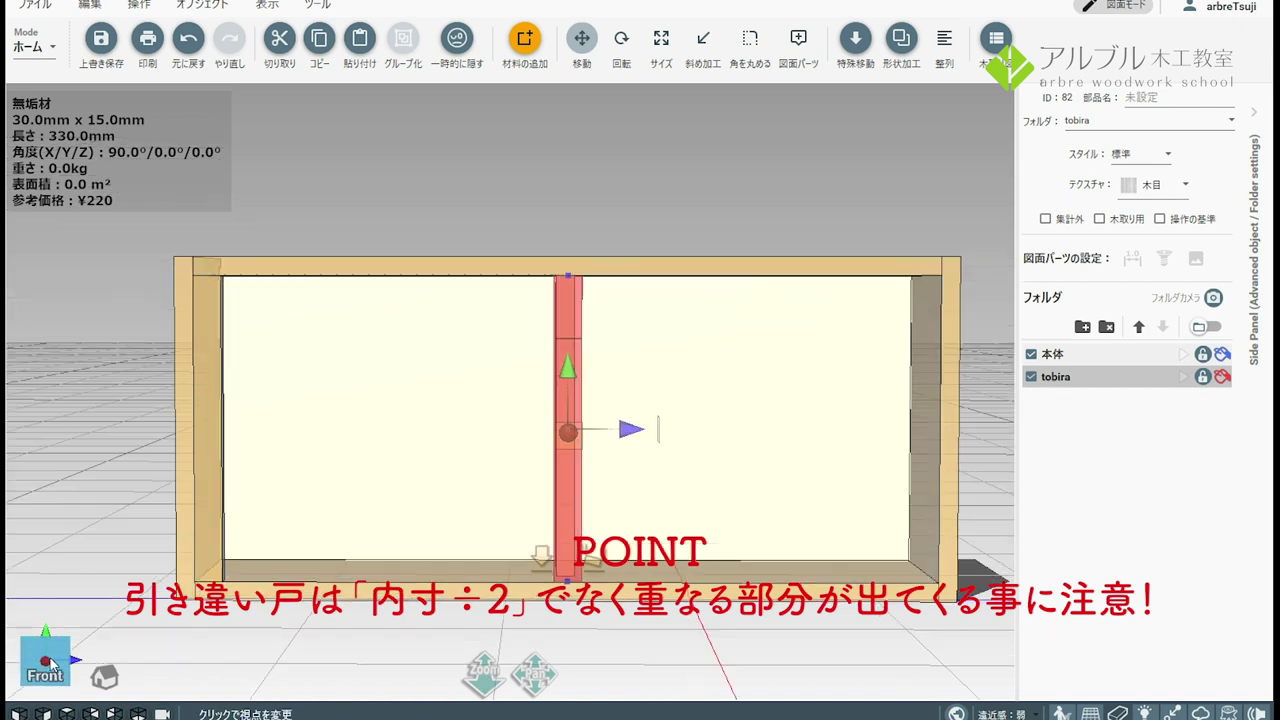
{"action": "scroll", "coordinate": [583, 448], "scroll_direction": "up", "scroll_amount": 3}
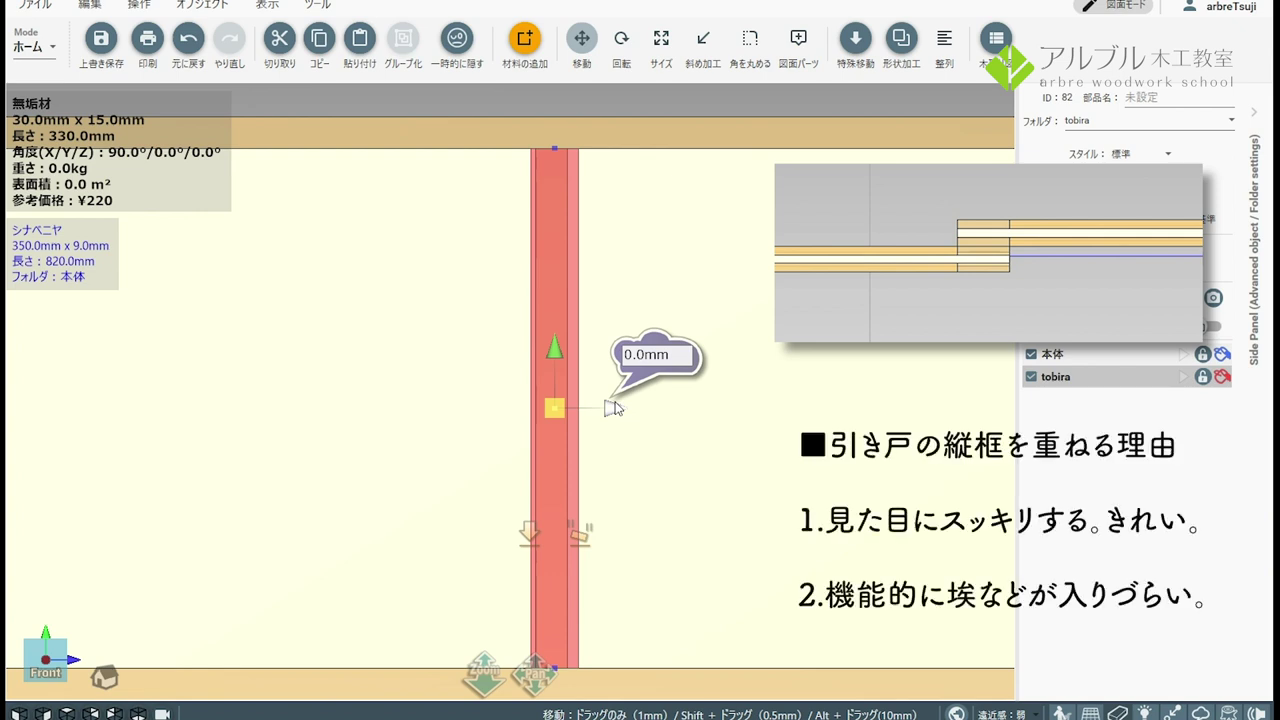
{"action": "left_click_drag", "start_coordinate": [610, 408], "coordinate": [607, 408]}
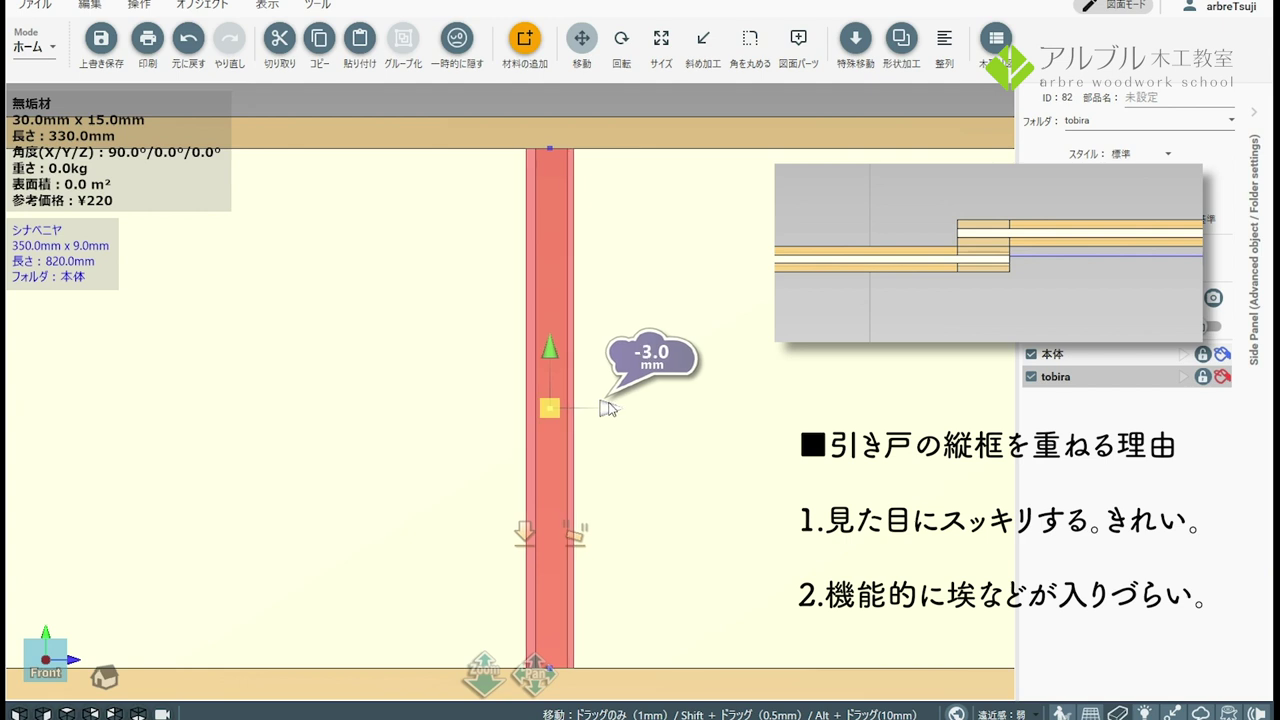
{"action": "left_click_drag", "start_coordinate": [609, 407], "coordinate": [611, 407]}
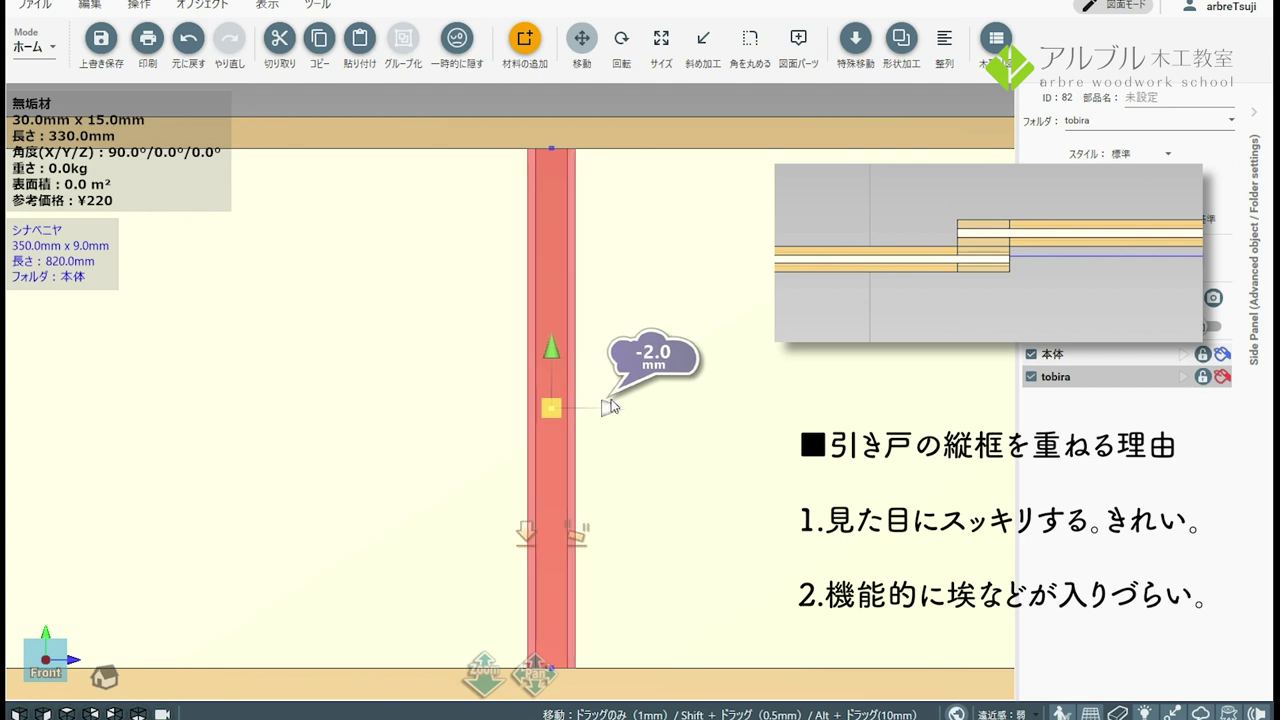
{"action": "left_click", "coordinate": [611, 407]}
{"action": "left_click_drag", "start_coordinate": [671, 251], "coordinate": [642, 270]}
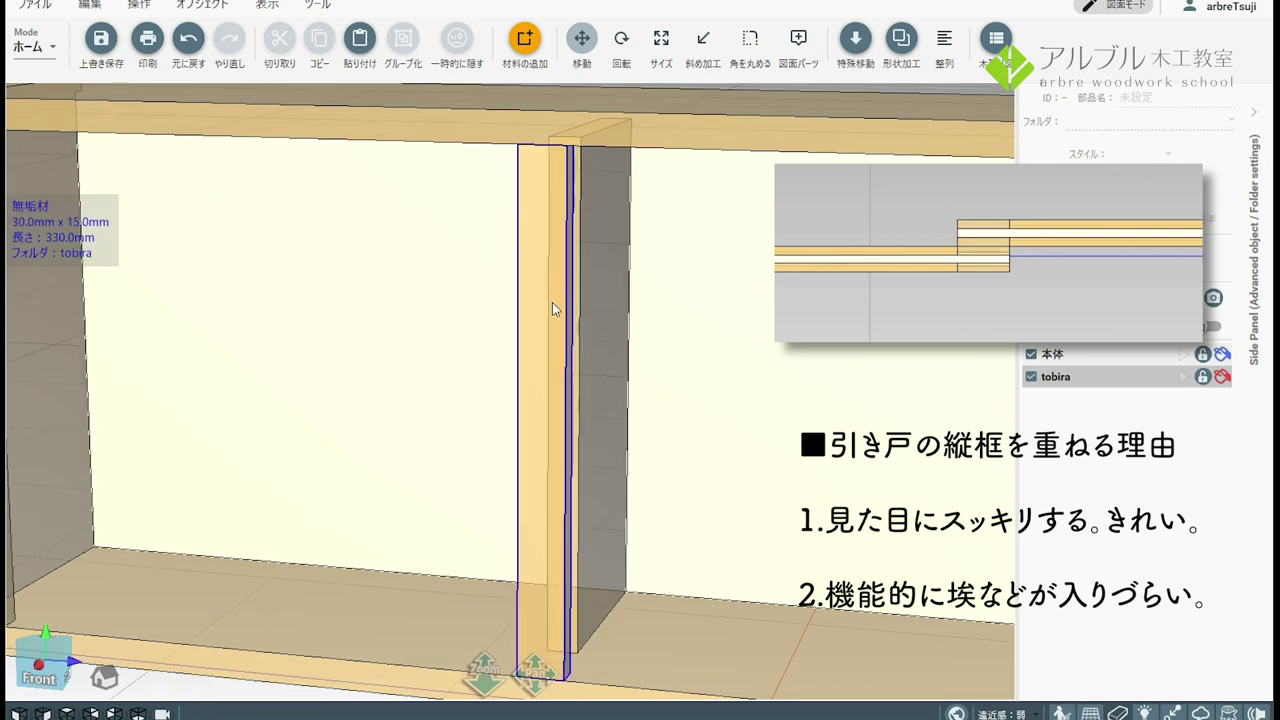
{"action": "mouse_move", "coordinate": [507, 327]}
{"action": "left_mouse_down"}
{"action": "mouse_move", "coordinate": [557, 302]}
{"action": "mouse_move", "coordinate": [565, 335]}
{"action": "mouse_move", "coordinate": [592, 319]}
{"action": "mouse_move", "coordinate": [538, 254]}
{"action": "left_mouse_up"}
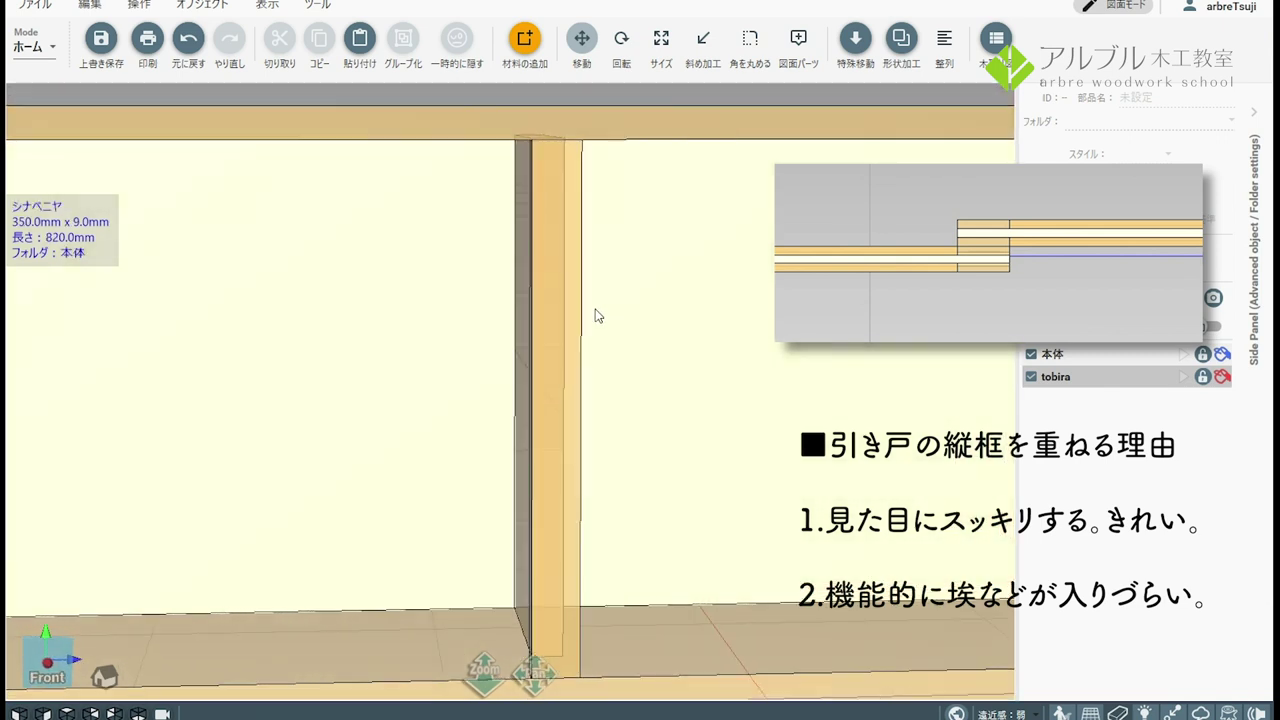
{"action": "left_click_drag", "start_coordinate": [645, 318], "coordinate": [569, 313]}
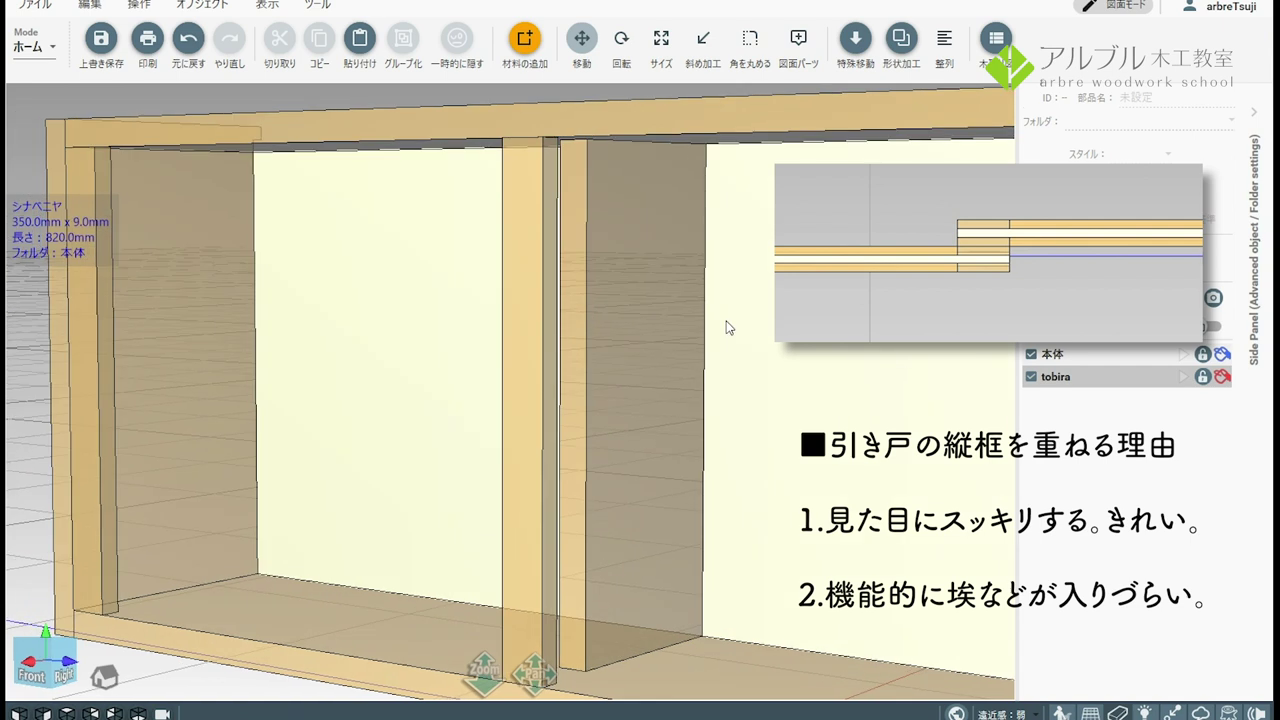
{"action": "left_click_drag", "start_coordinate": [727, 323], "coordinate": [697, 334]}
{"action": "left_click", "coordinate": [517, 340]}
{"action": "left_click", "coordinate": [565, 327]}
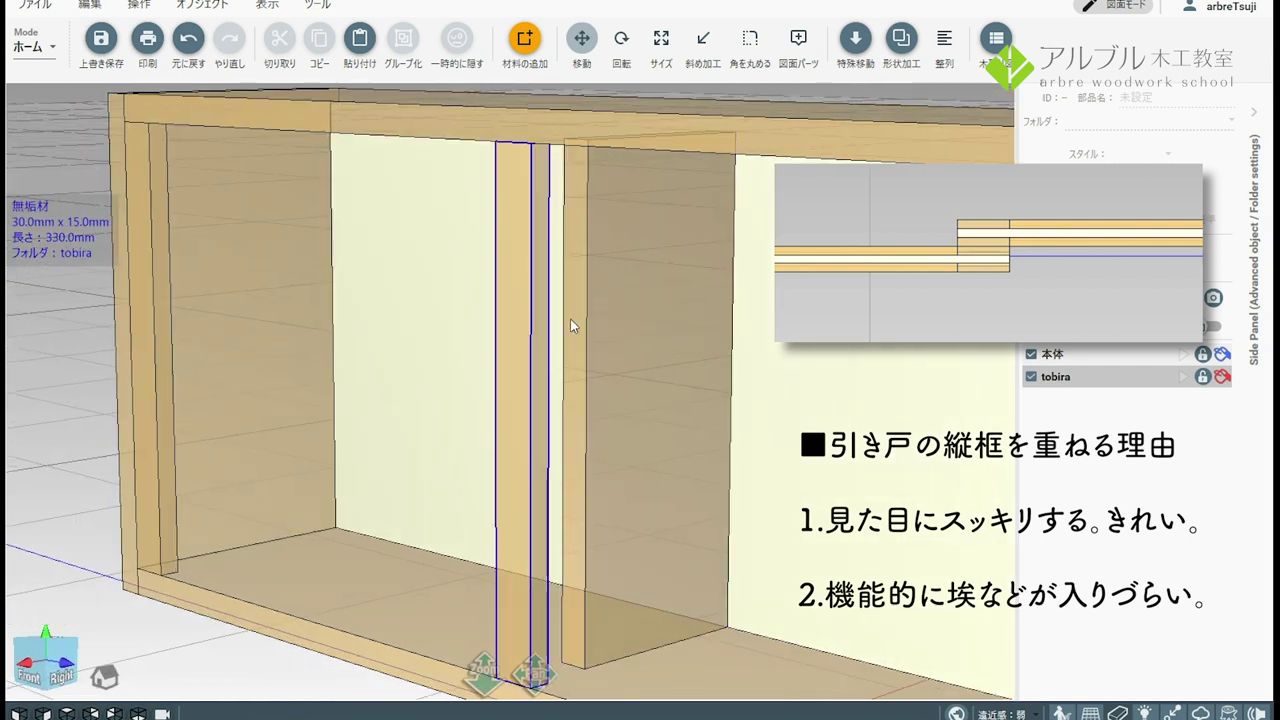
{"action": "left_click_drag", "start_coordinate": [556, 341], "coordinate": [616, 337]}
{"action": "scroll", "coordinate": [660, 345], "scroll_direction": "down", "scroll_amount": 2}
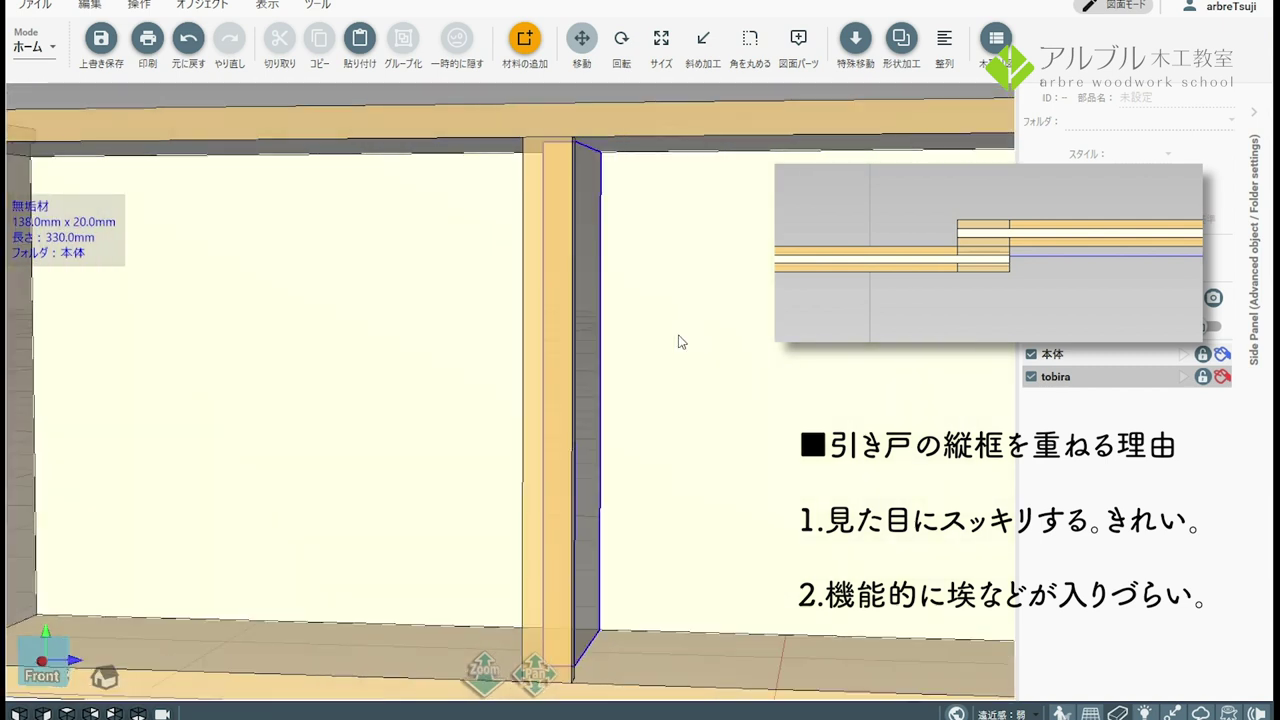
{"action": "scroll", "coordinate": [620, 445], "scroll_direction": "down", "scroll_amount": 3}
{"action": "left_click_drag", "start_coordinate": [727, 382], "coordinate": [634, 371]}
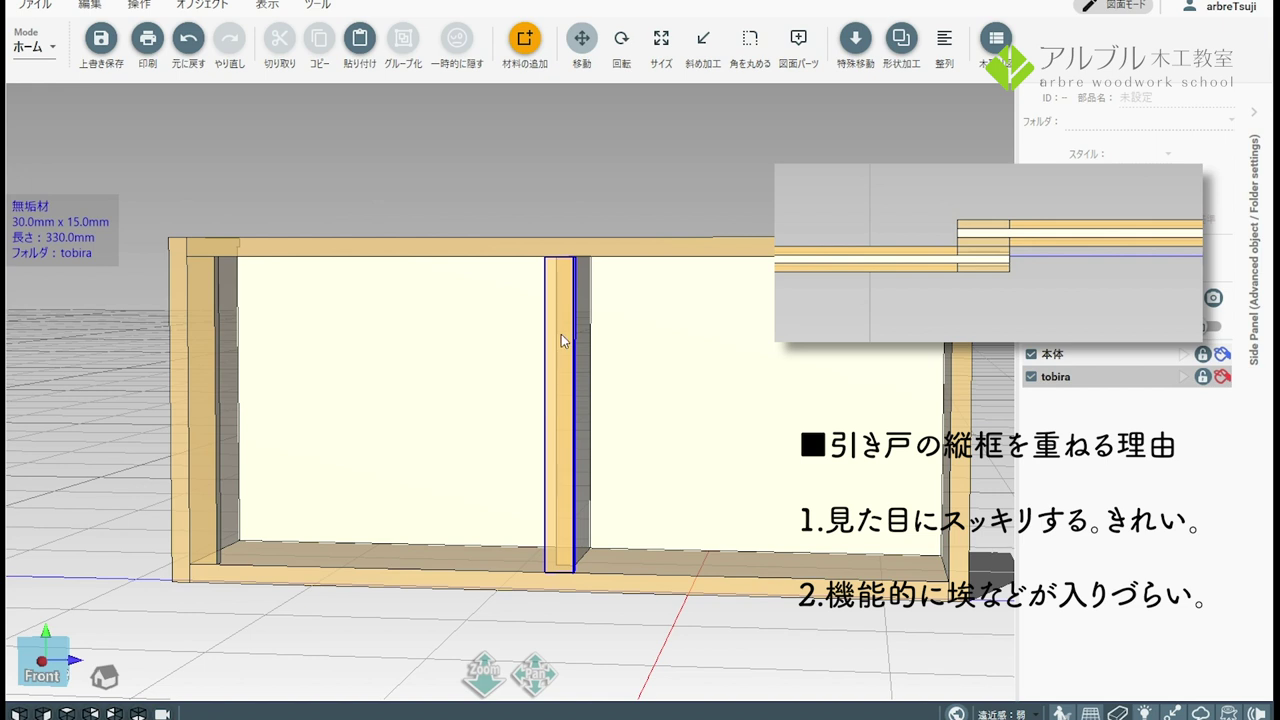
{"action": "left_click", "coordinate": [219, 336]}
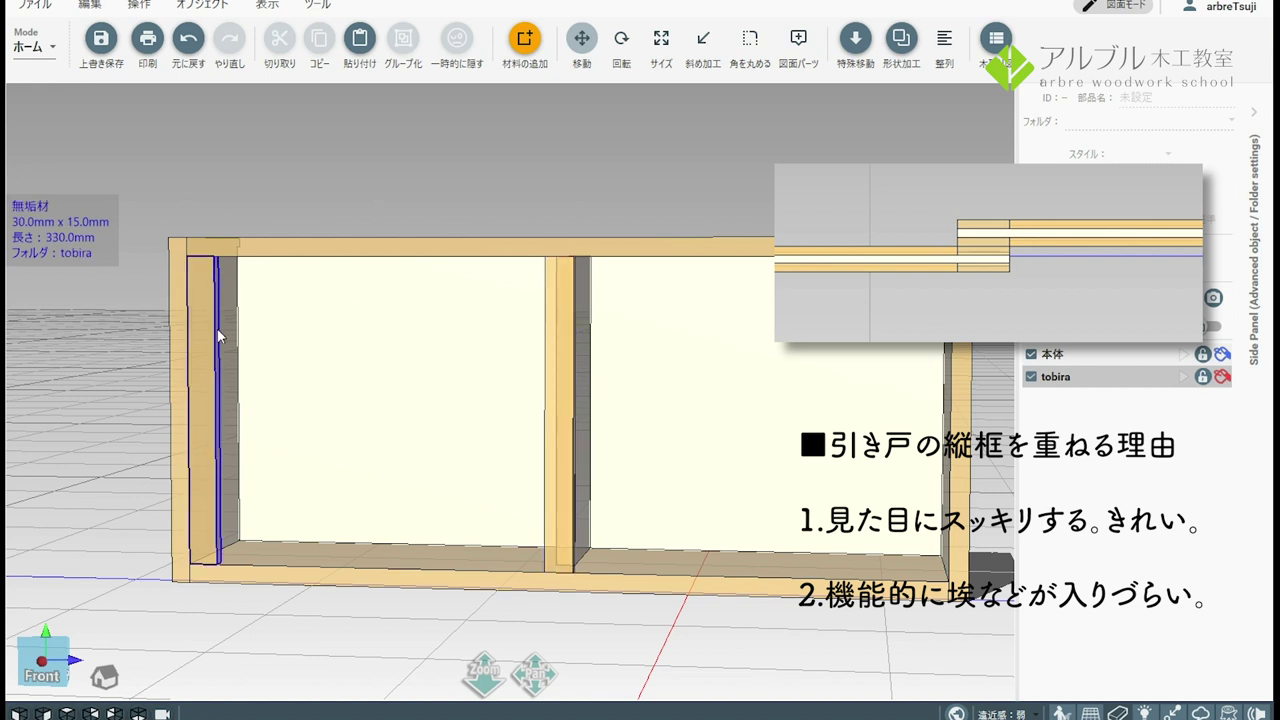
{"action": "left_click", "coordinate": [35, 657]}
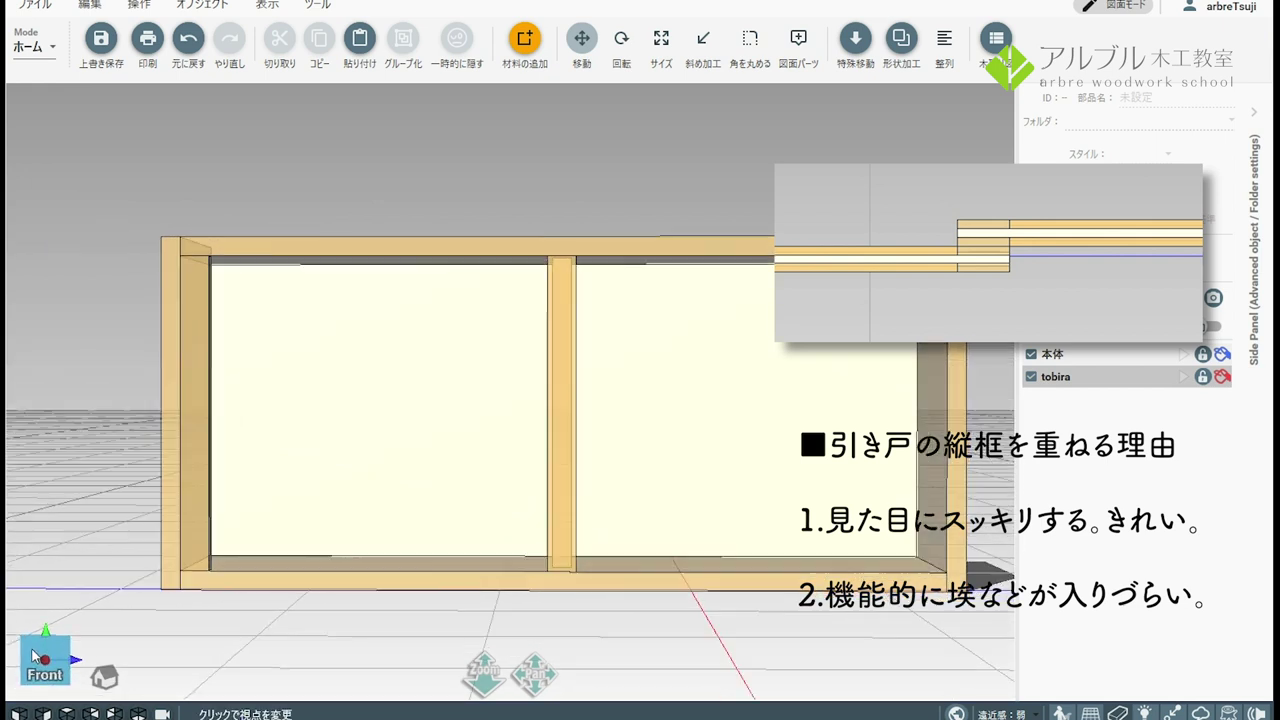
{"action": "scroll", "coordinate": [637, 431], "scroll_direction": "up", "scroll_amount": 2}
{"action": "scroll", "coordinate": [638, 432], "scroll_direction": "up", "scroll_amount": 2}
{"action": "scroll", "coordinate": [620, 428], "scroll_direction": "up", "scroll_amount": 2}
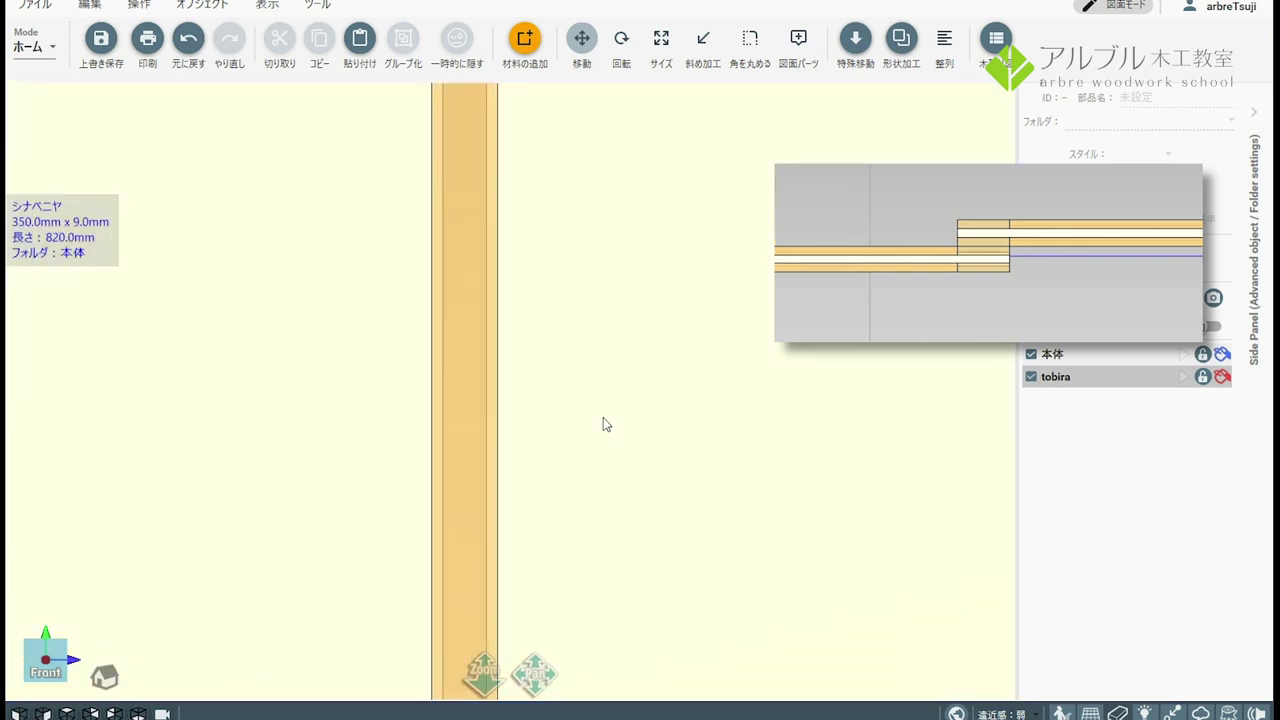
{"action": "scroll", "coordinate": [414, 400], "scroll_direction": "up", "scroll_amount": 1}
{"action": "mouse_move", "coordinate": [414, 400]}
{"action": "right_mouse_down"}
{"action": "mouse_move", "coordinate": [457, 434]}
{"action": "mouse_move", "coordinate": [567, 238]}
{"action": "mouse_move", "coordinate": [586, 474]}
{"action": "right_mouse_up"}
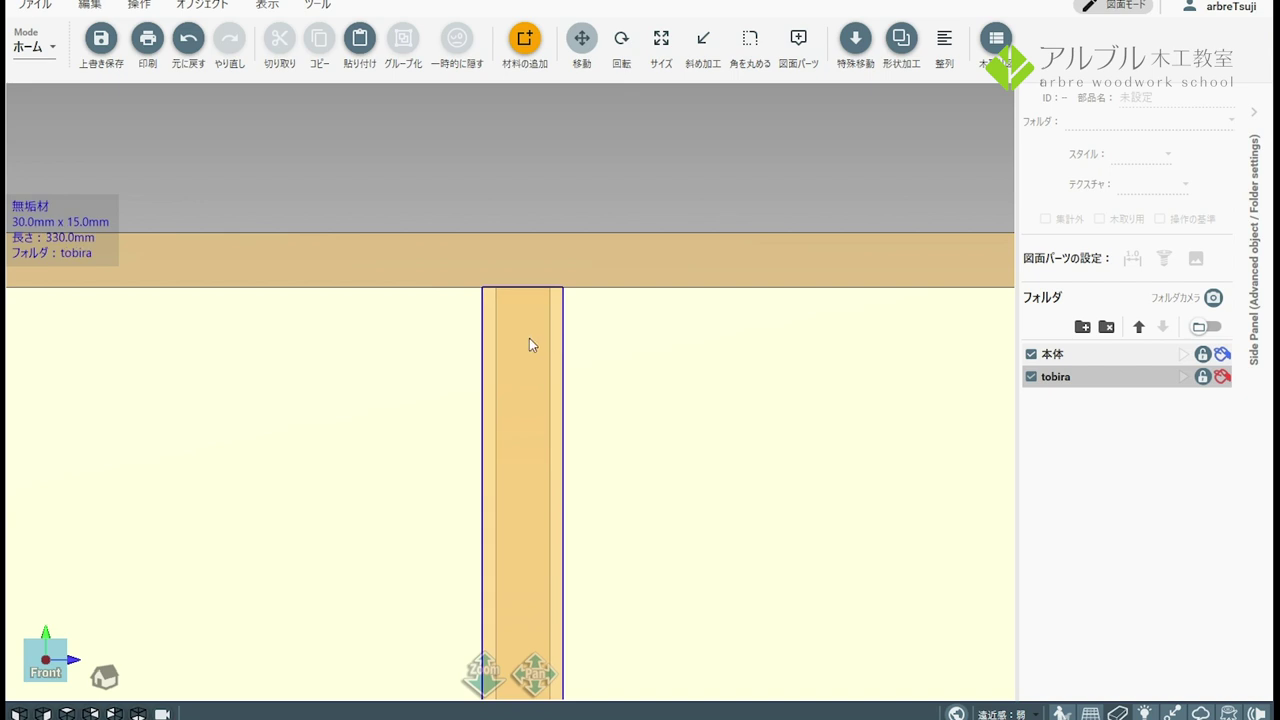
{"action": "scroll", "coordinate": [514, 397], "scroll_direction": "down", "scroll_amount": 2}
{"action": "scroll", "coordinate": [514, 397], "scroll_direction": "down", "scroll_amount": 2}
{"action": "right_click_drag", "start_coordinate": [514, 397], "coordinate": [639, 351]}
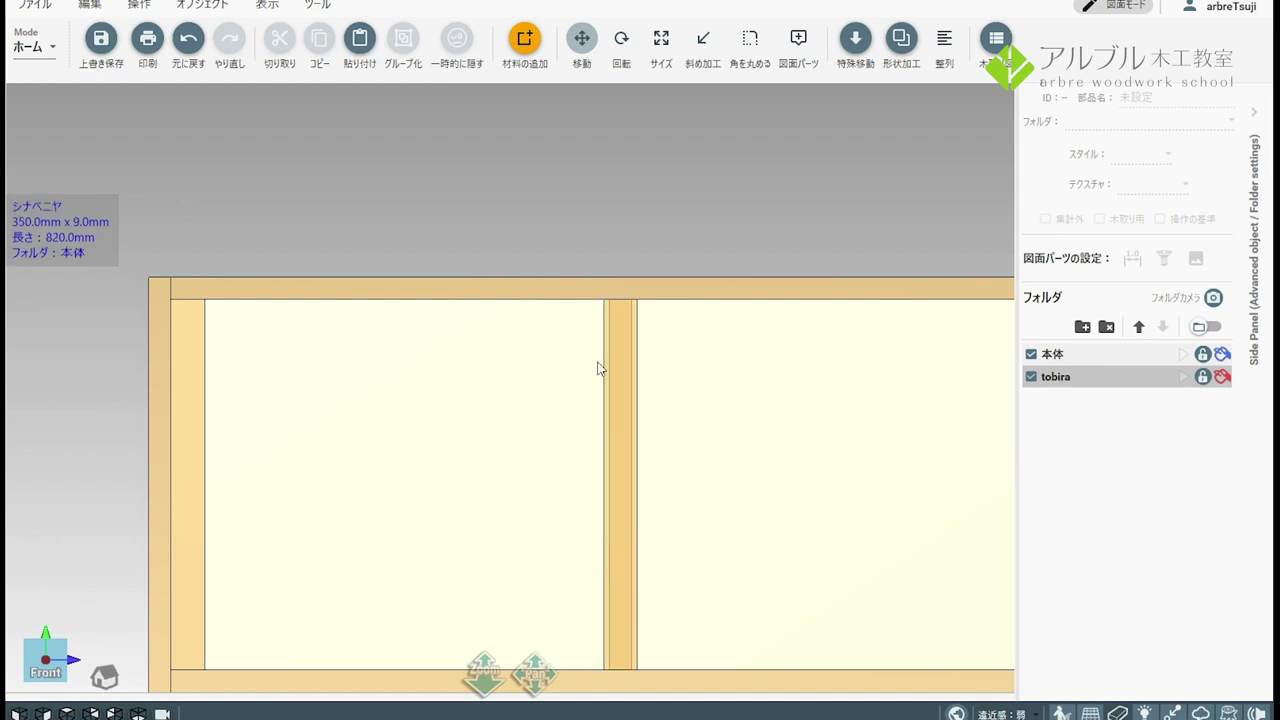
Step: Drag the copied door frame tobira-コピー(3) across into the cabinet's right bay
{"action": "left_click", "coordinate": [612, 390]}
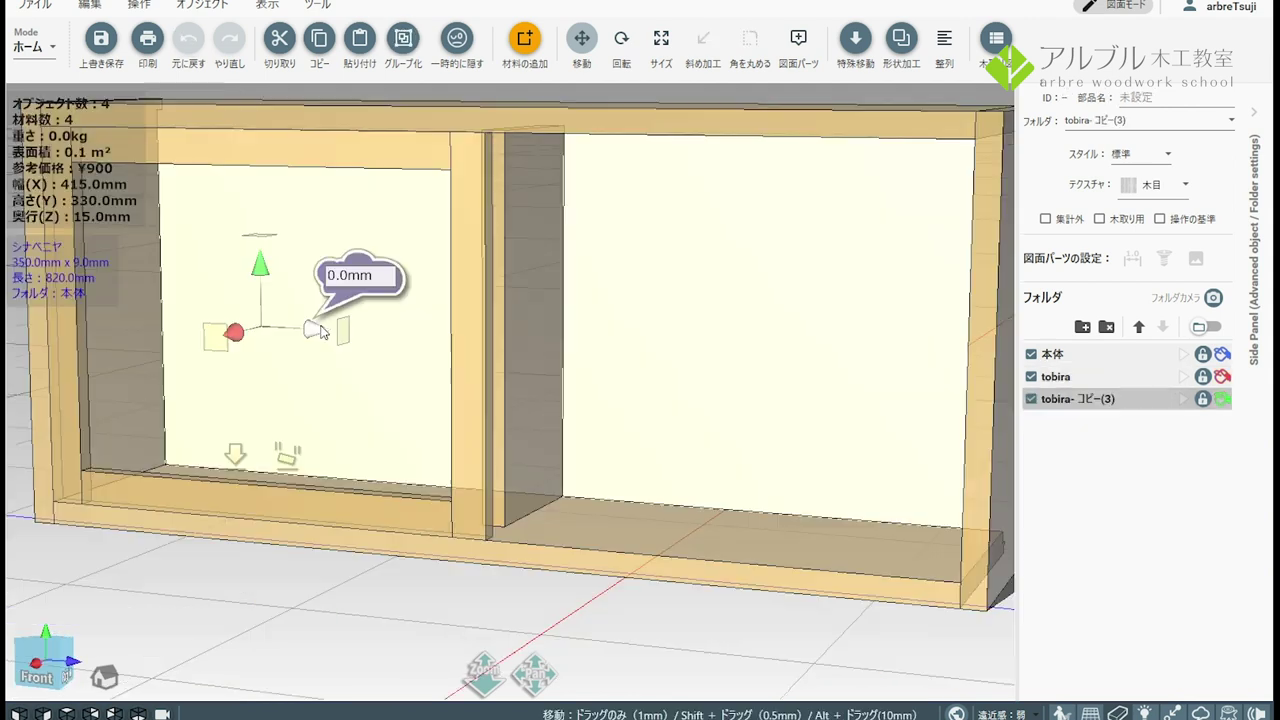
{"action": "left_click_drag", "start_coordinate": [350, 318], "coordinate": [803, 330]}
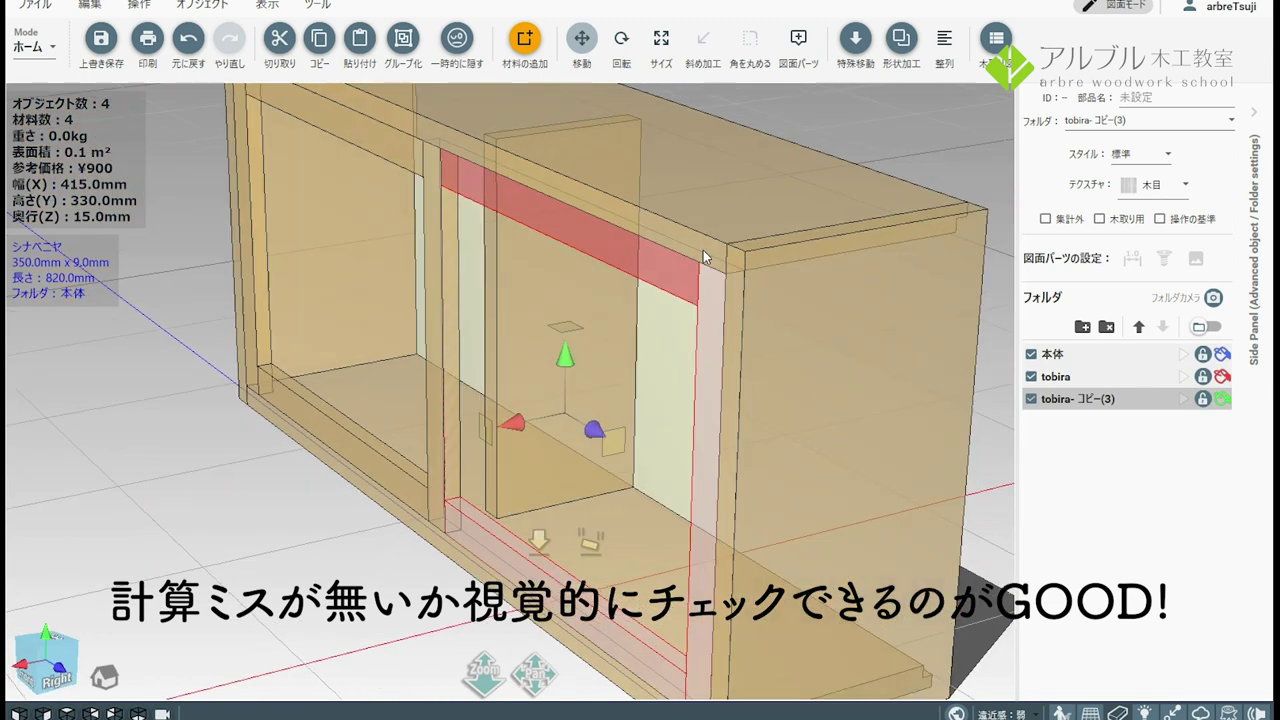
Step: Nudge the copied door frame right until it snaps beside the middle stile
{"action": "middle_click_drag", "start_coordinate": [873, 225], "coordinate": [690, 214]}
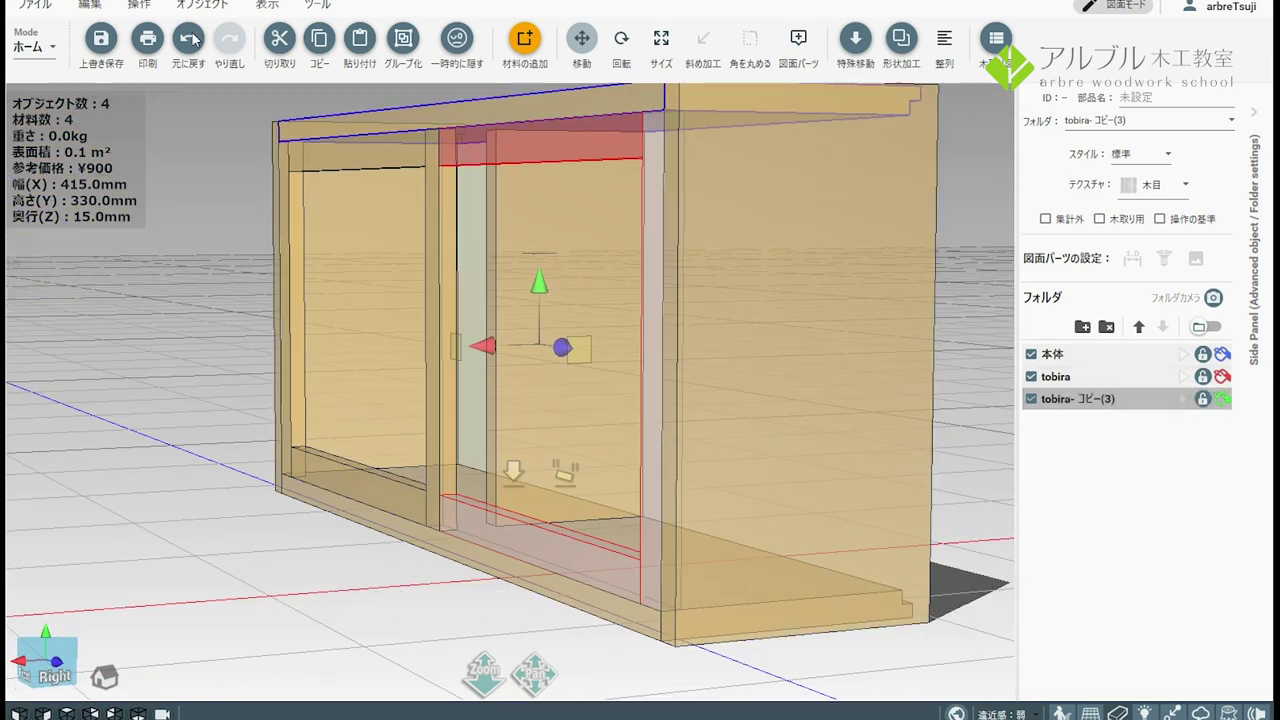
{"action": "mouse_move", "coordinate": [490, 345]}
{"action": "left_mouse_down"}
{"action": "mouse_move", "coordinate": [519, 338]}
{"action": "mouse_move", "coordinate": [405, 401]}
{"action": "left_mouse_up"}
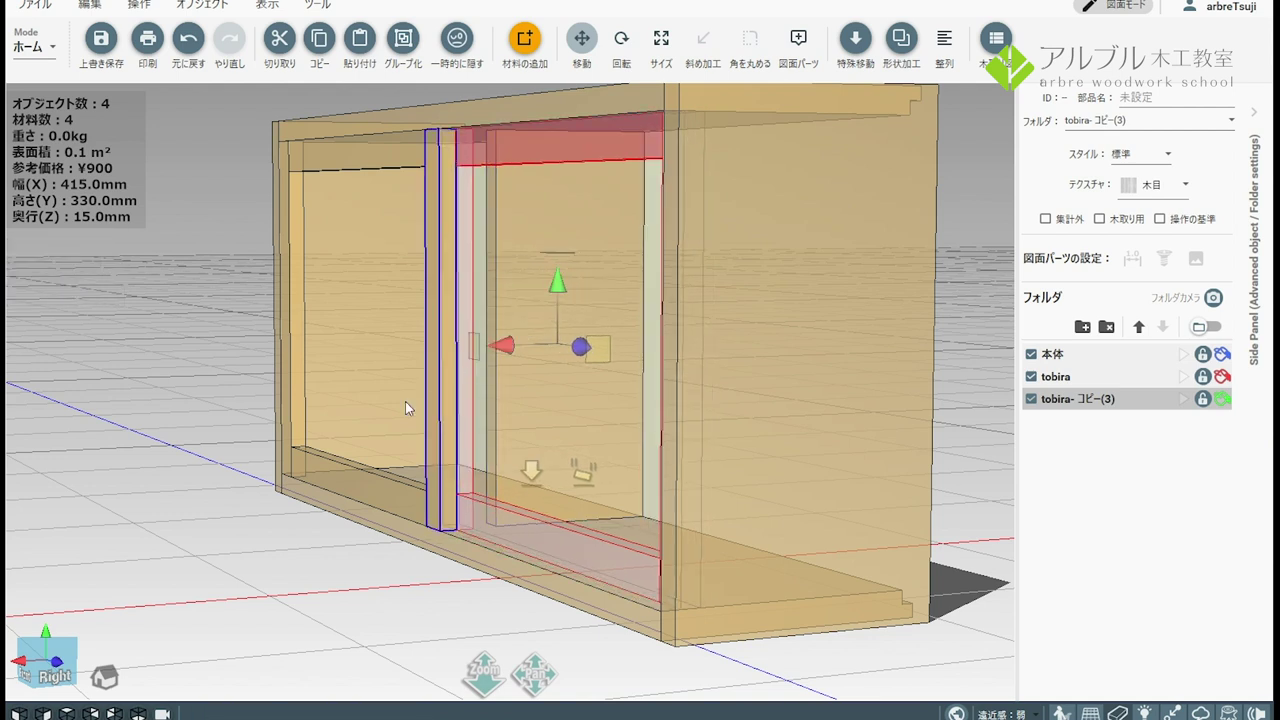
{"action": "left_click", "coordinate": [362, 549]}
{"action": "left_click_drag", "start_coordinate": [361, 549], "coordinate": [543, 404]}
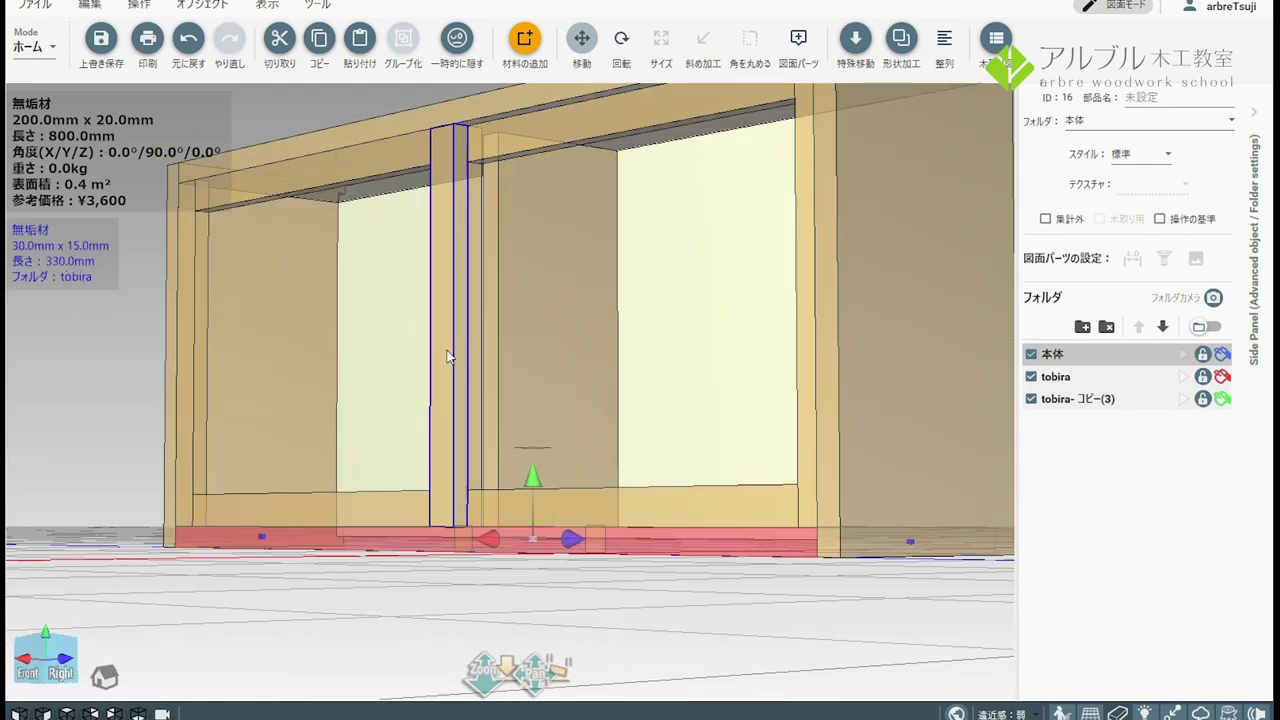
{"action": "mouse_move", "coordinate": [574, 377]}
{"action": "left_mouse_down"}
{"action": "mouse_move", "coordinate": [520, 420]}
{"action": "mouse_move", "coordinate": [454, 278]}
{"action": "left_mouse_up"}
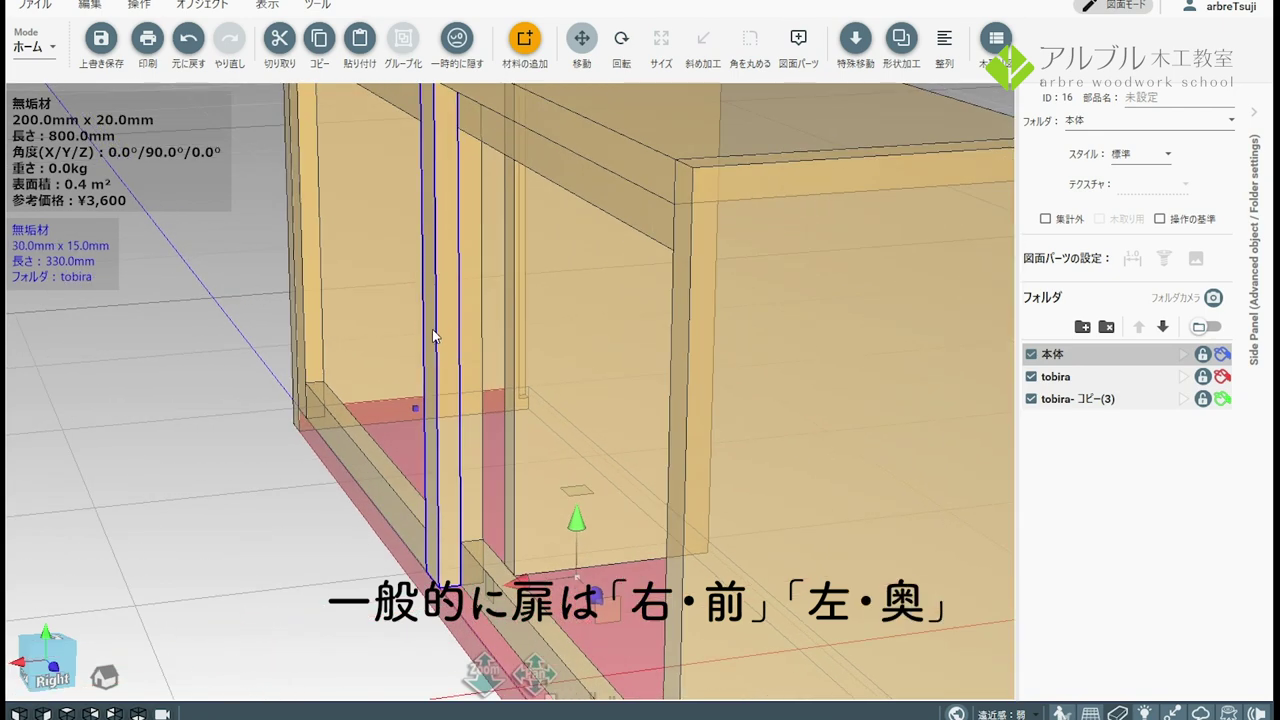
{"action": "mouse_move", "coordinate": [457, 286]}
{"action": "left_mouse_down"}
{"action": "mouse_move", "coordinate": [482, 292]}
{"action": "mouse_move", "coordinate": [517, 357]}
{"action": "mouse_move", "coordinate": [848, 287]}
{"action": "mouse_move", "coordinate": [552, 335]}
{"action": "left_mouse_up"}
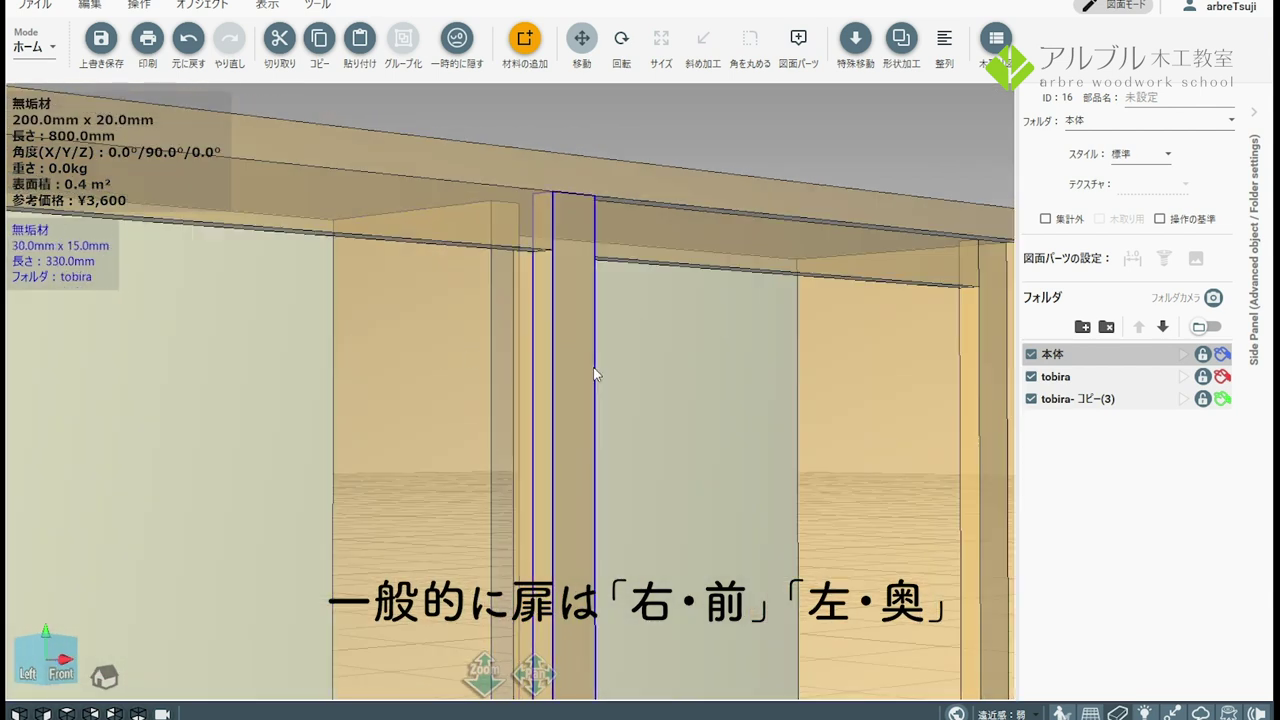
Step: Delete the tobira-コピー(3) folder with このフォルダを削除 and confirm
{"action": "mouse_move", "coordinate": [904, 402]}
{"action": "left_mouse_down"}
{"action": "mouse_move", "coordinate": [709, 434]}
{"action": "mouse_move", "coordinate": [673, 422]}
{"action": "left_mouse_up"}
{"action": "scroll", "coordinate": [673, 422], "scroll_direction": "down", "scroll_amount": 3}
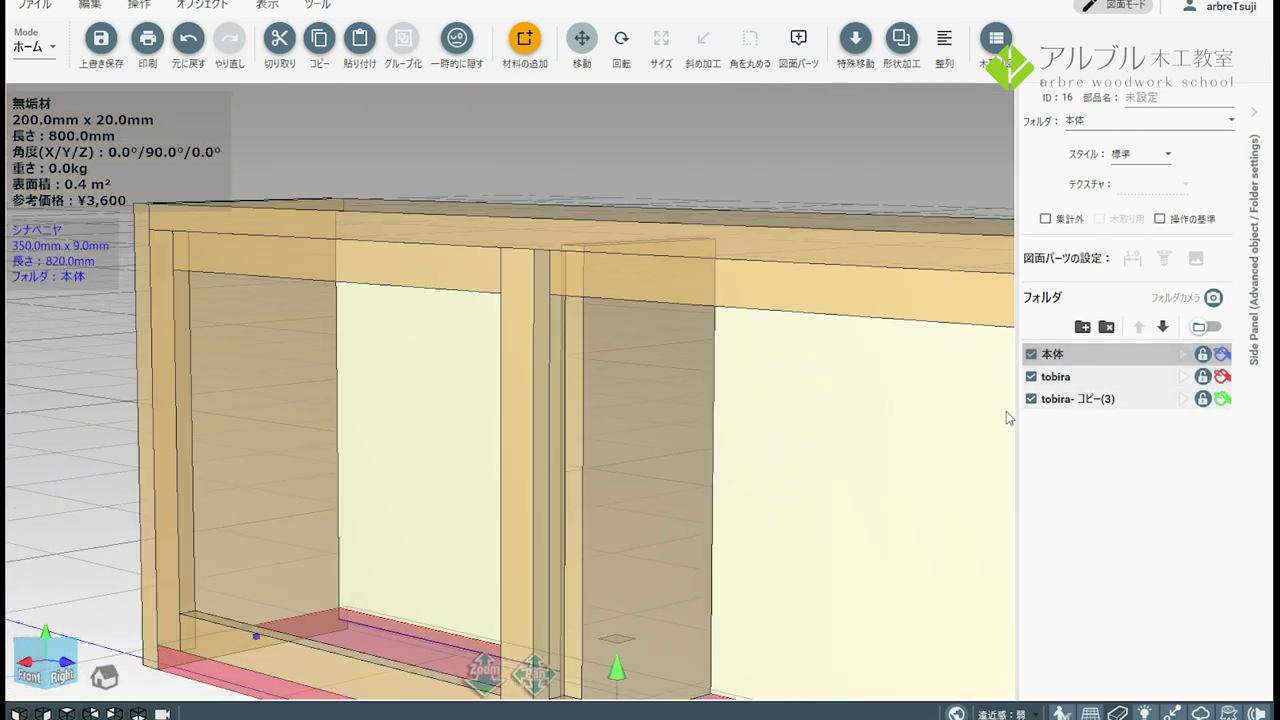
{"action": "right_click", "coordinate": [1118, 410]}
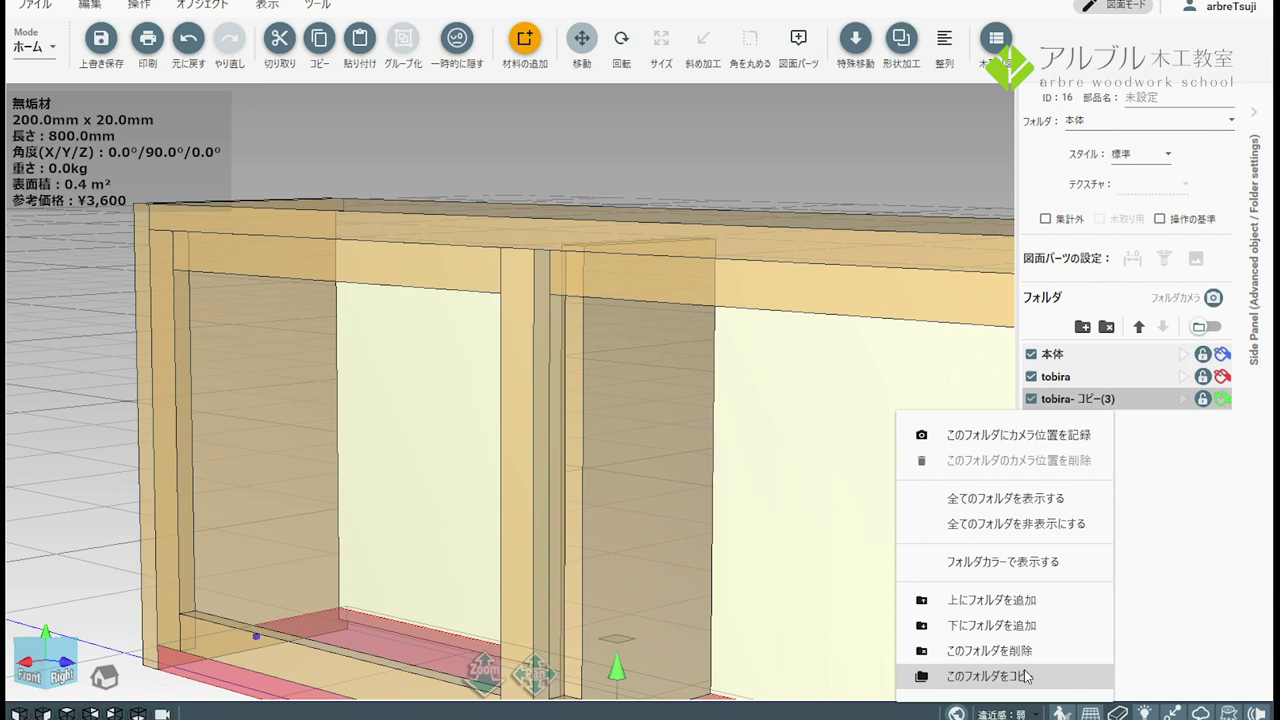
{"action": "left_click", "coordinate": [1018, 652]}
{"action": "left_click", "coordinate": [636, 390]}
{"action": "scroll", "coordinate": [636, 390], "scroll_direction": "down", "scroll_amount": 3}
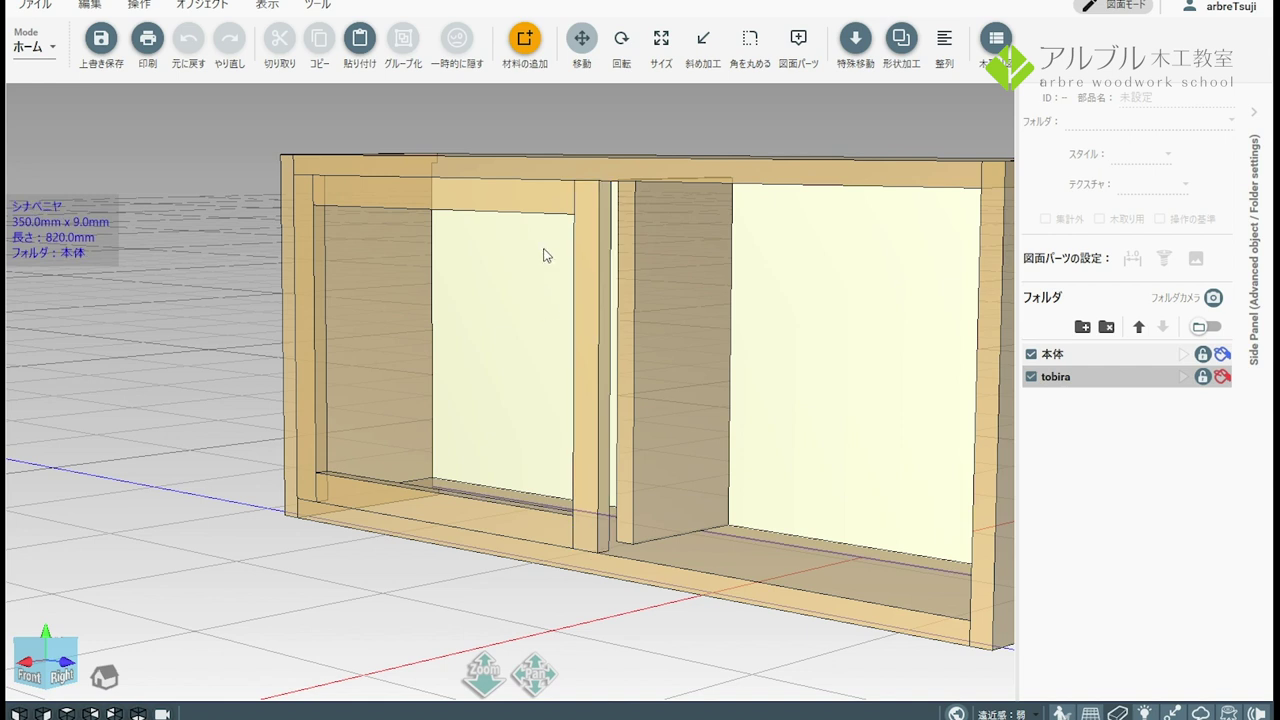
Step: Inspect the cabinet from several angles, then hide the 本体 folder, leaving only the tobira frame
{"action": "mouse_move", "coordinate": [624, 196]}
{"action": "left_mouse_down"}
{"action": "mouse_move", "coordinate": [641, 203]}
{"action": "mouse_move", "coordinate": [609, 128]}
{"action": "mouse_move", "coordinate": [648, 165]}
{"action": "left_mouse_up"}
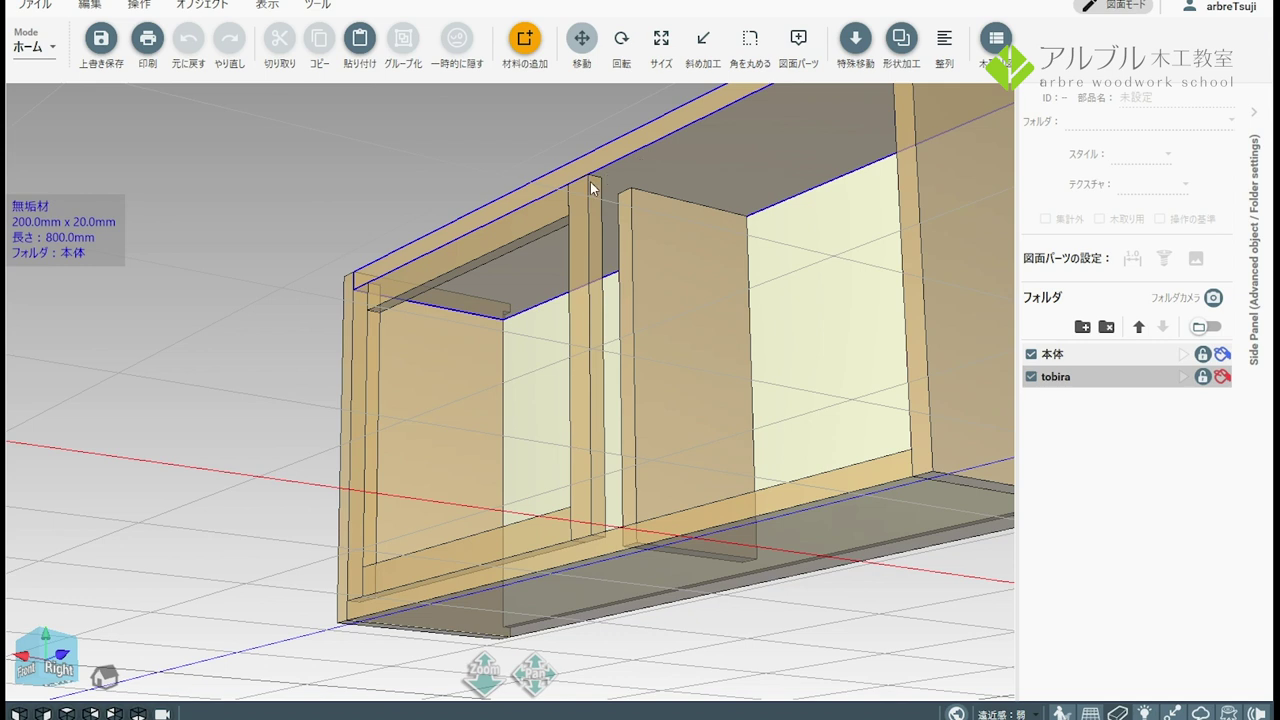
{"action": "left_click_drag", "start_coordinate": [608, 232], "coordinate": [645, 334]}
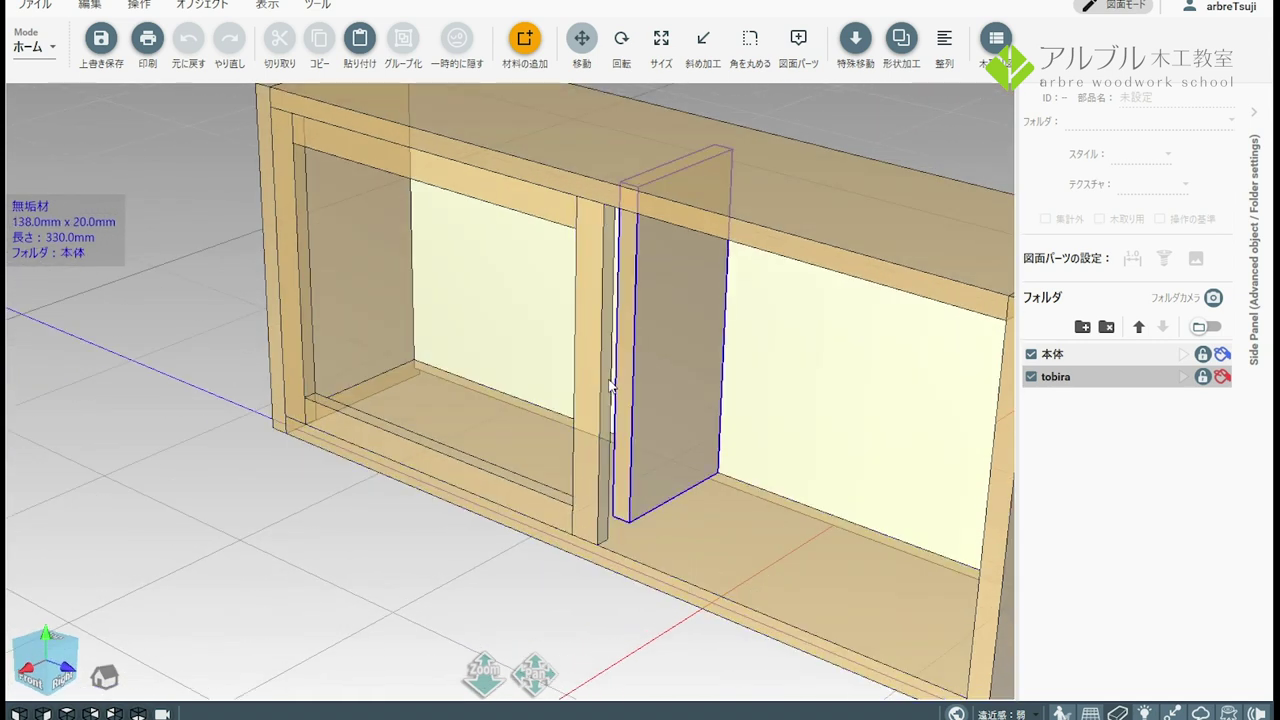
{"action": "scroll", "coordinate": [633, 283], "scroll_direction": "down", "scroll_amount": 2}
{"action": "middle_click_drag", "start_coordinate": [591, 246], "coordinate": [554, 231]}
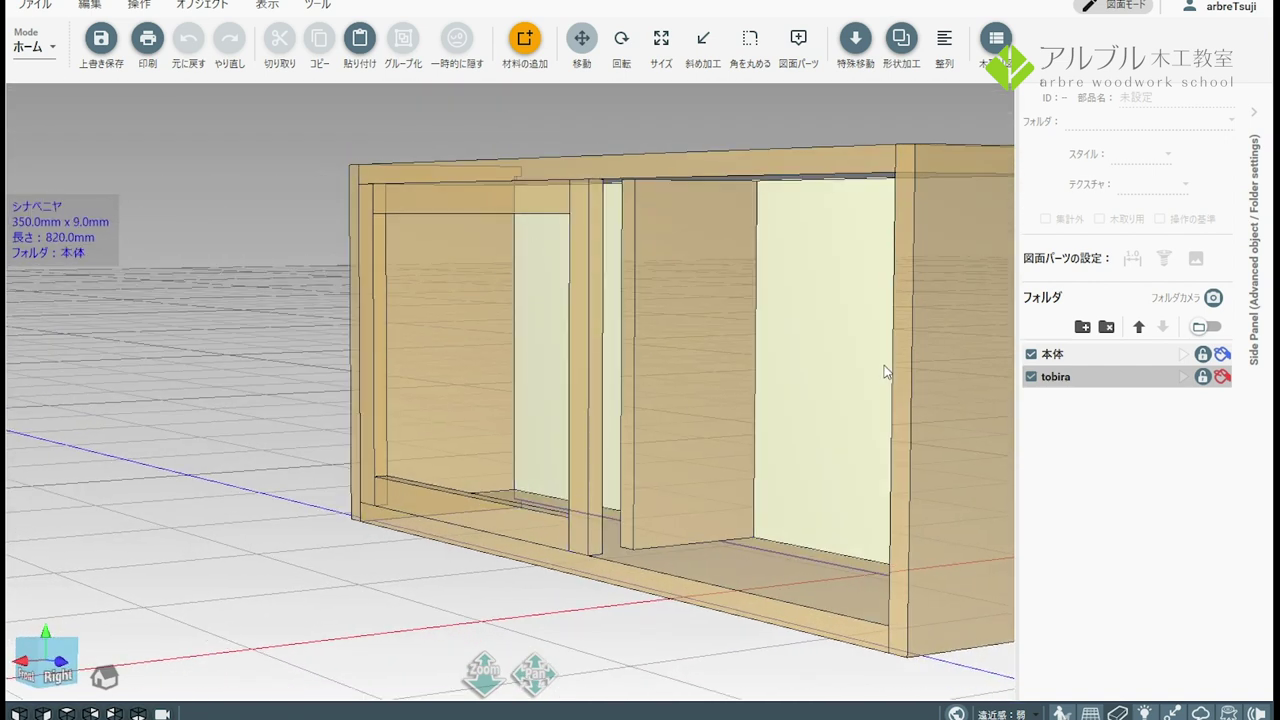
{"action": "mouse_move", "coordinate": [608, 350]}
{"action": "middle_mouse_down"}
{"action": "mouse_move", "coordinate": [598, 387]}
{"action": "mouse_move", "coordinate": [567, 321]}
{"action": "middle_mouse_up"}
{"action": "scroll", "coordinate": [549, 328], "scroll_direction": "up", "scroll_amount": 2}
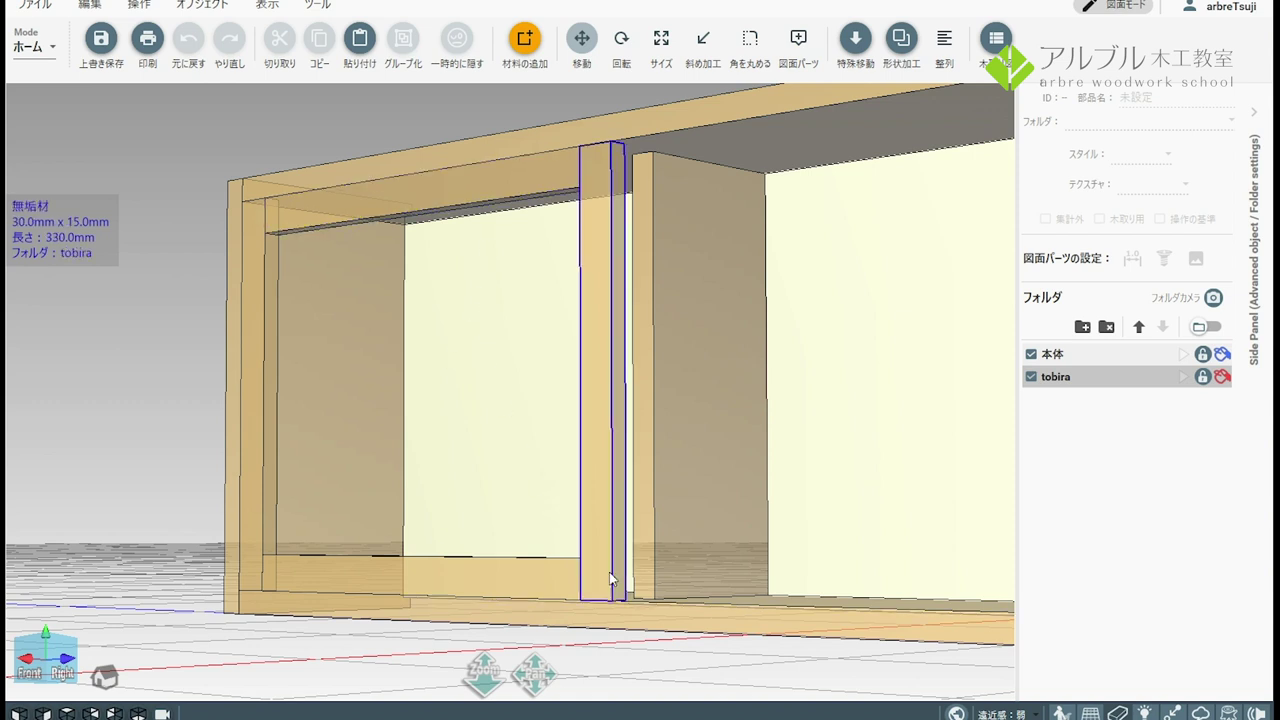
{"action": "left_click_drag", "start_coordinate": [632, 590], "coordinate": [590, 617]}
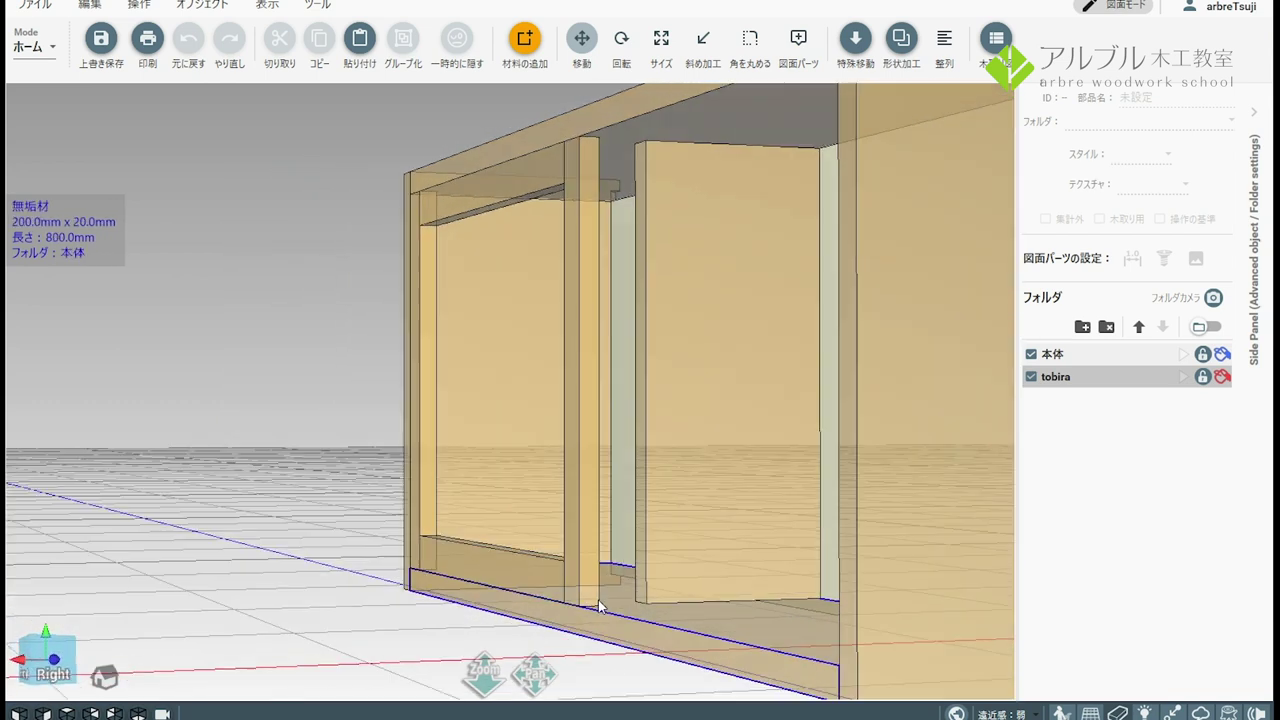
{"action": "double_click", "coordinate": [587, 617]}
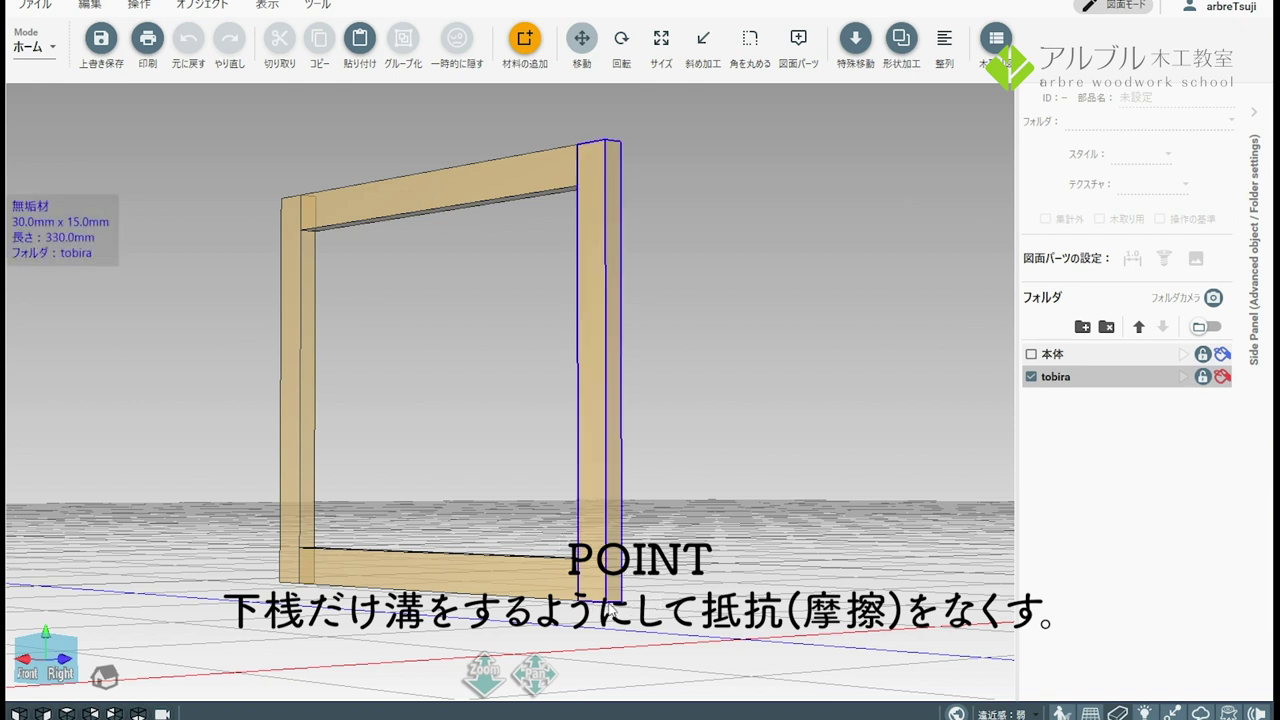
Step: Zoom in on the frame's bottom corner and turn the 本体 folder back on
{"action": "scroll", "coordinate": [646, 563], "scroll_direction": "up", "scroll_amount": 3}
{"action": "scroll", "coordinate": [650, 545], "scroll_direction": "up", "scroll_amount": 2}
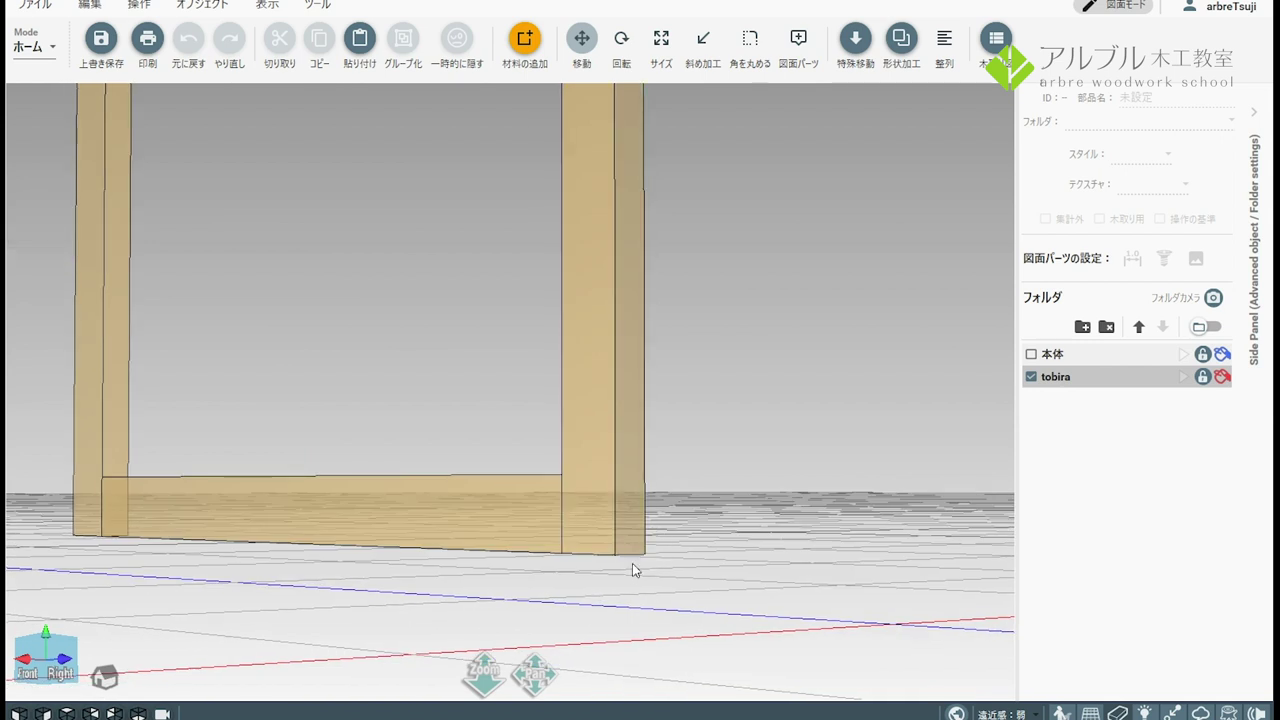
{"action": "left_click", "coordinate": [1031, 354]}
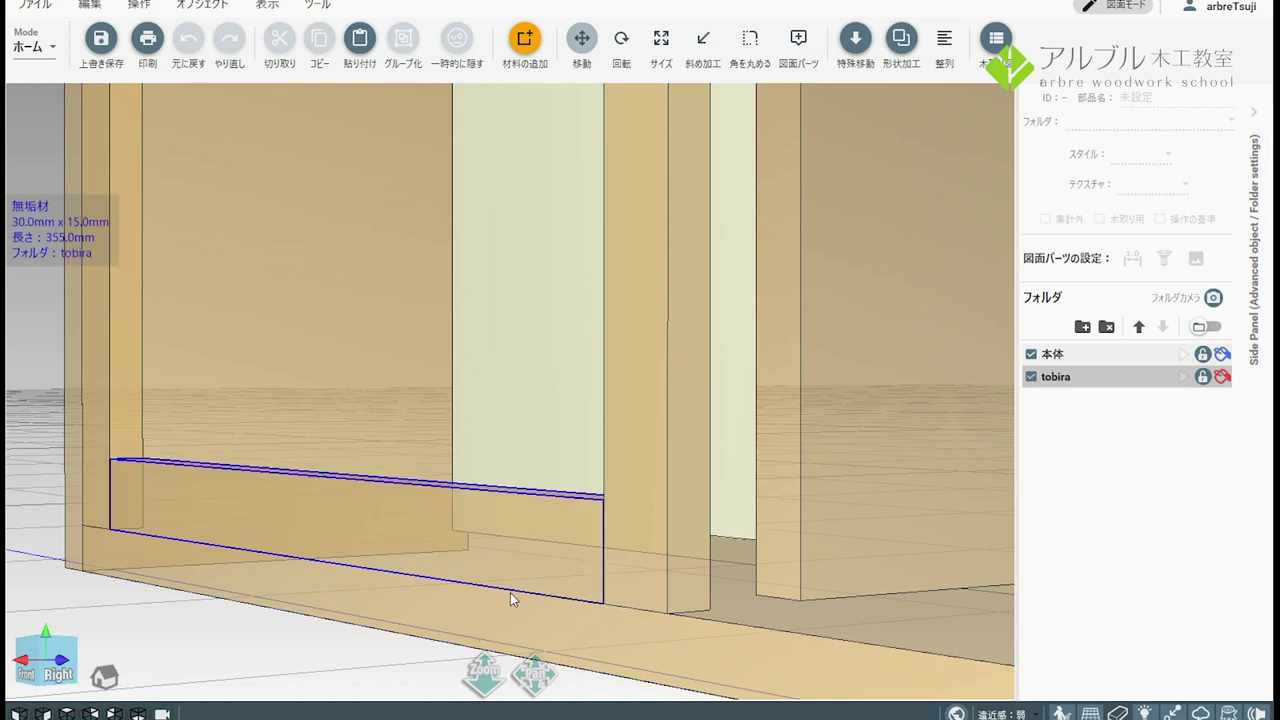
Step: Raise the door's bottom rail by 2 mm
{"action": "left_click", "coordinate": [505, 558]}
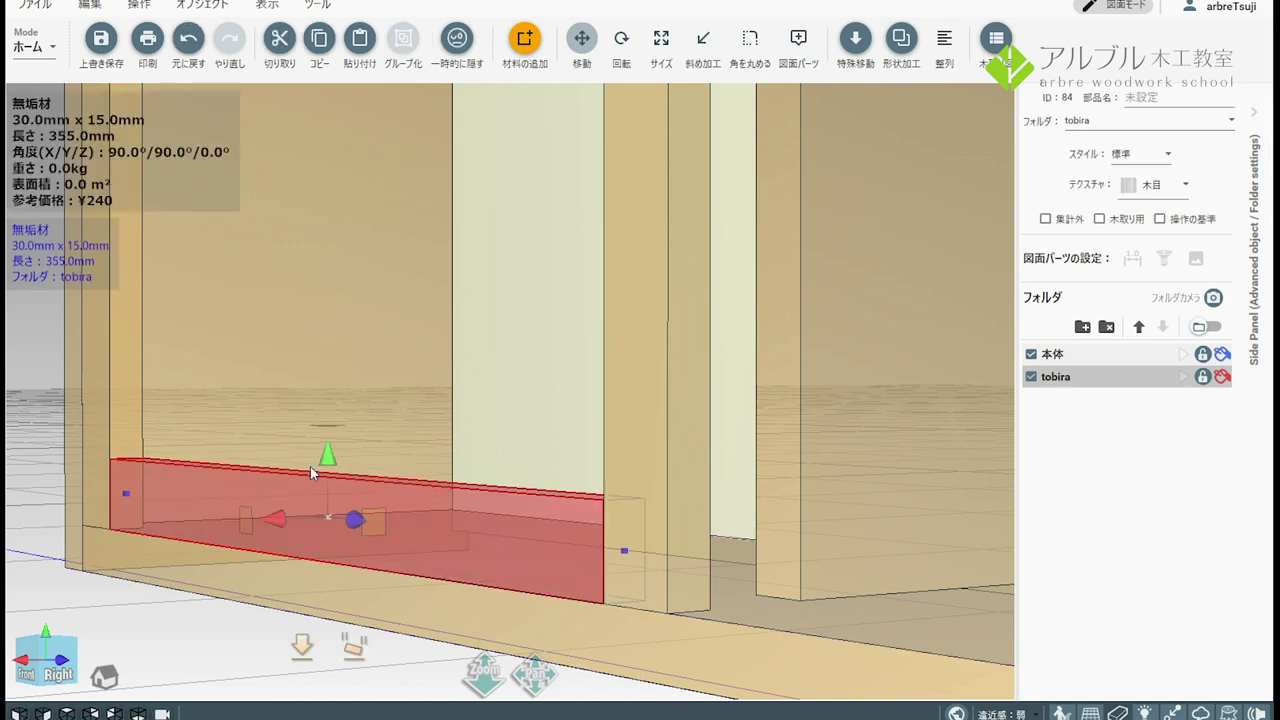
{"action": "left_click_drag", "start_coordinate": [326, 456], "coordinate": [326, 455]}
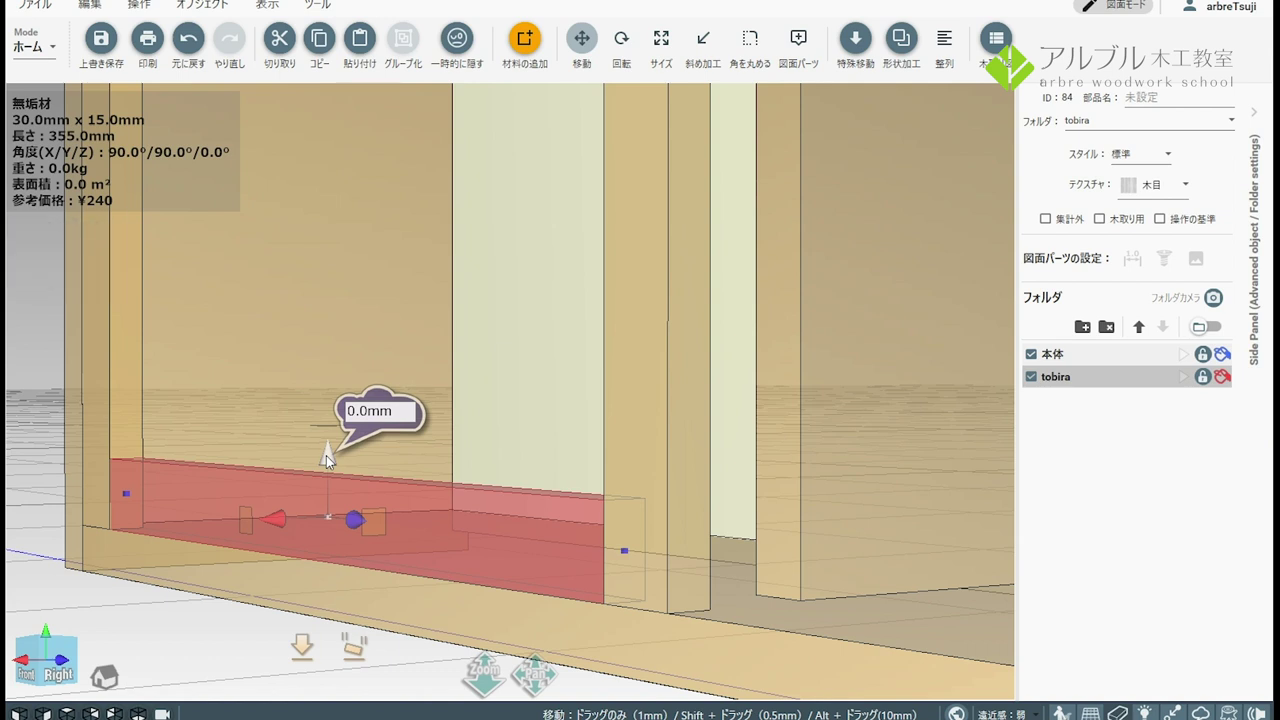
{"action": "type", "text": "2"}
{"action": "key", "text": "Return"}
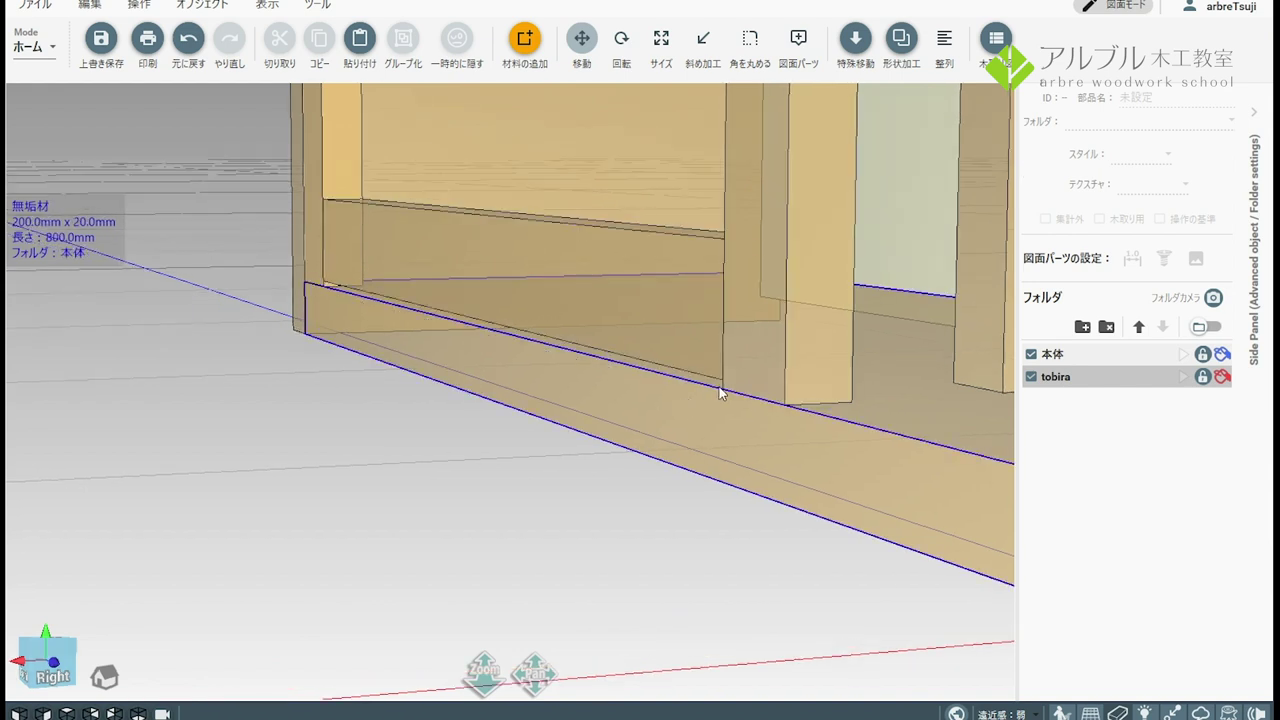
Step: Shorten the right and left door stiles from 330 mm to 328 mm
{"action": "left_click", "coordinate": [814, 362]}
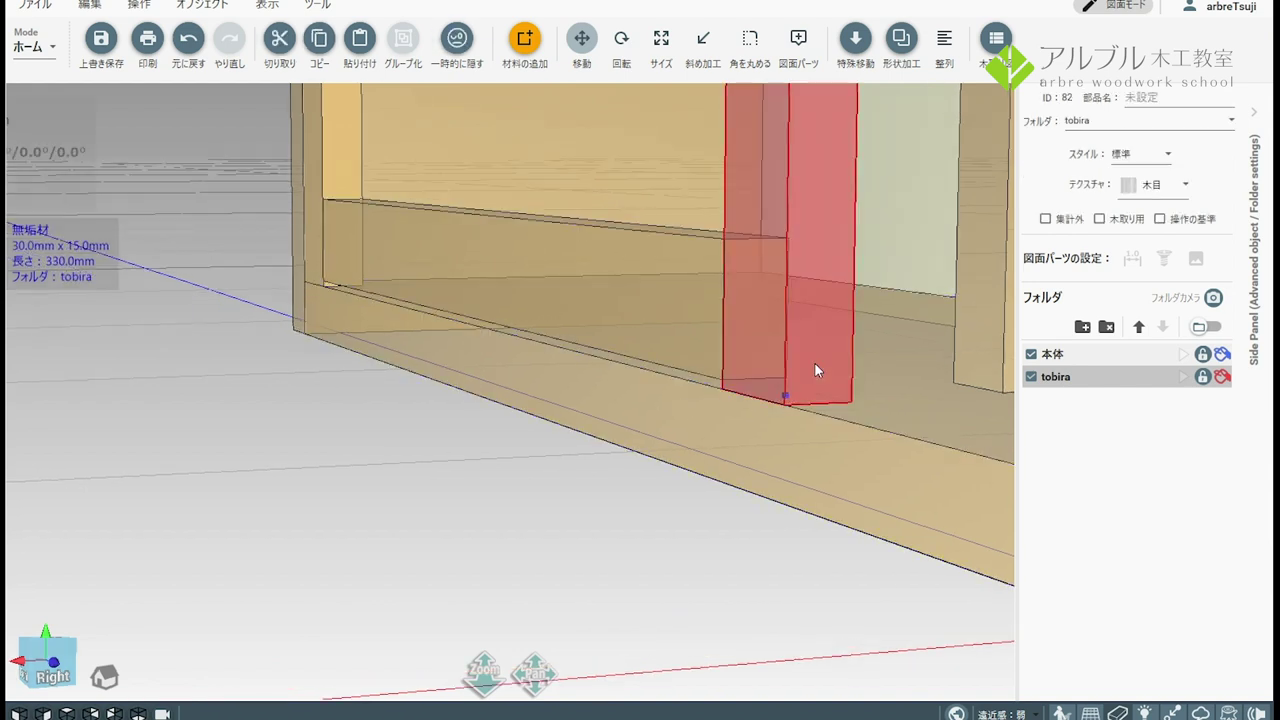
{"action": "key", "text": "s"}
{"action": "left_click_drag", "start_coordinate": [786, 418], "coordinate": [785, 416]}
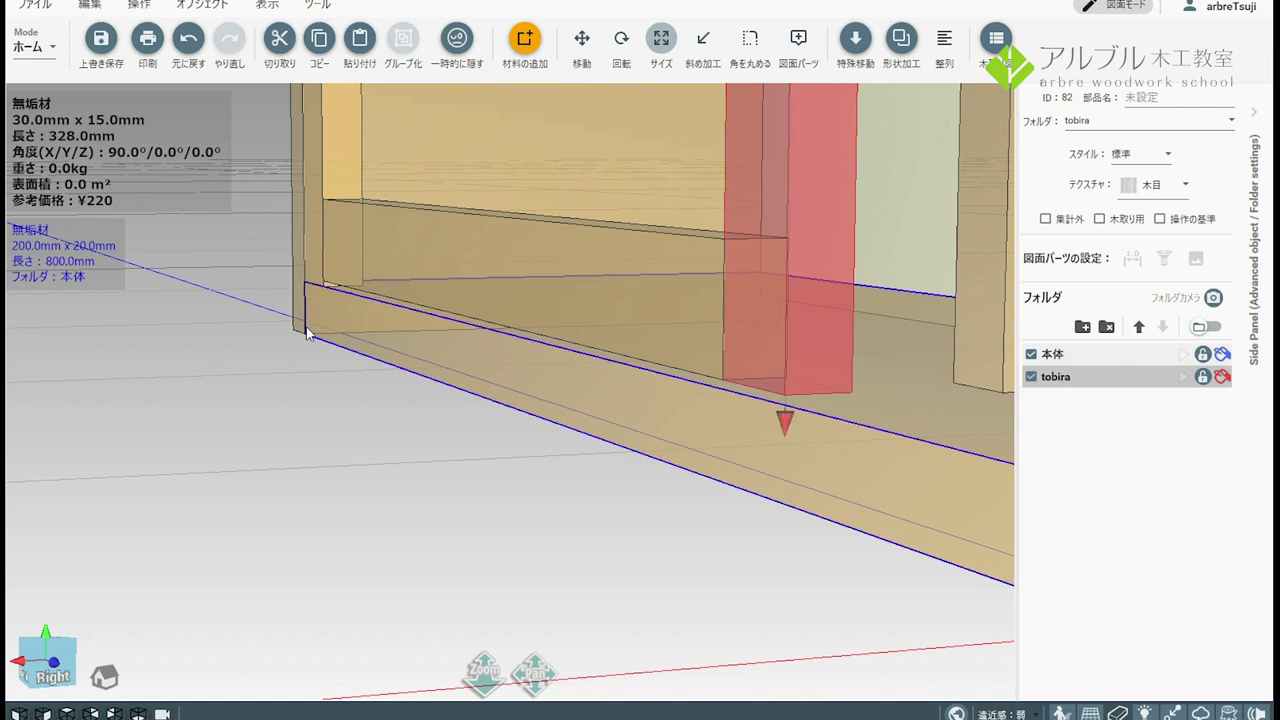
{"action": "left_click", "coordinate": [312, 277]}
{"action": "left_click_drag", "start_coordinate": [333, 318], "coordinate": [334, 281]}
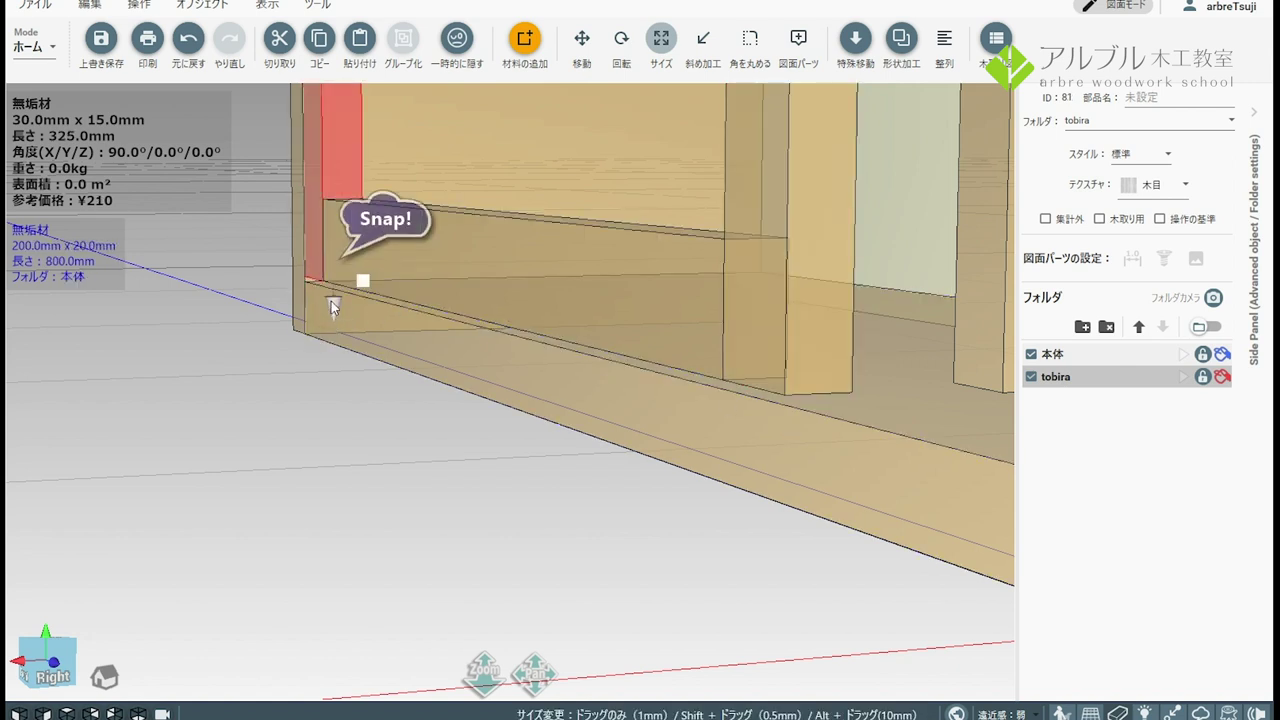
{"action": "left_click", "coordinate": [440, 467]}
{"action": "middle_click_drag", "start_coordinate": [475, 456], "coordinate": [653, 378]}
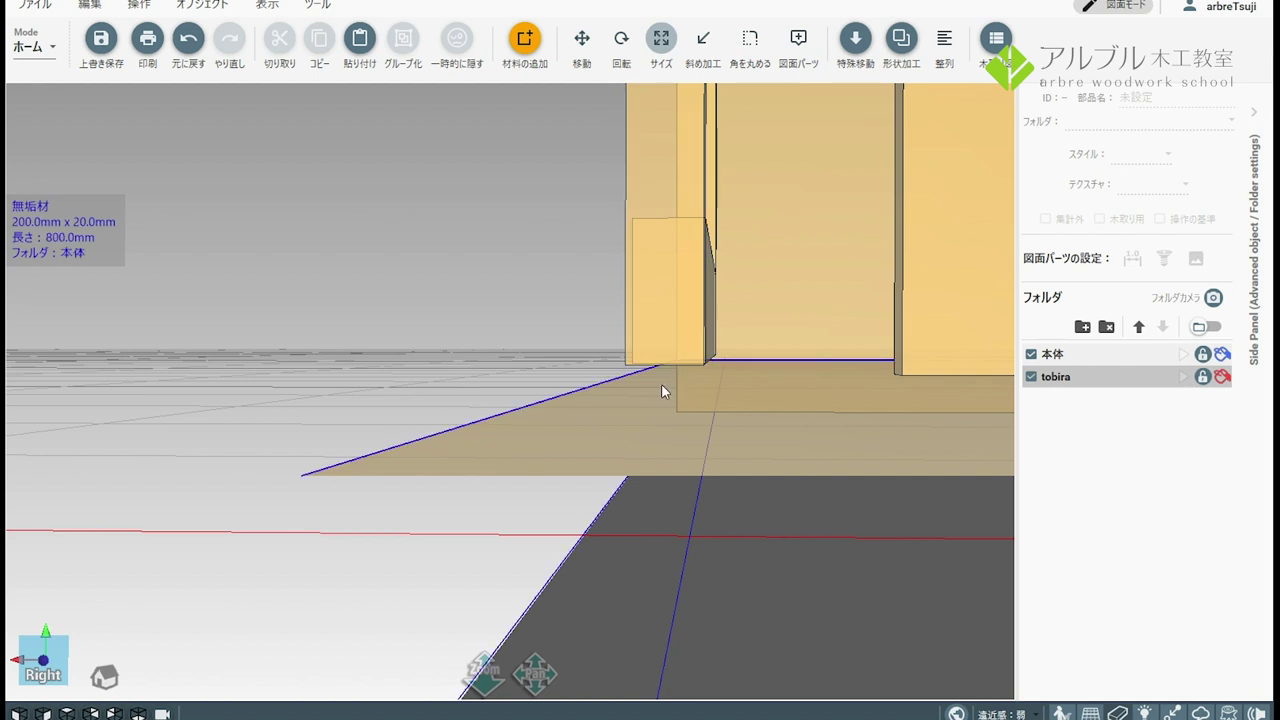
{"action": "scroll", "coordinate": [683, 400], "scroll_direction": "up", "scroll_amount": 3}
{"action": "scroll", "coordinate": [683, 402], "scroll_direction": "up", "scroll_amount": 2}
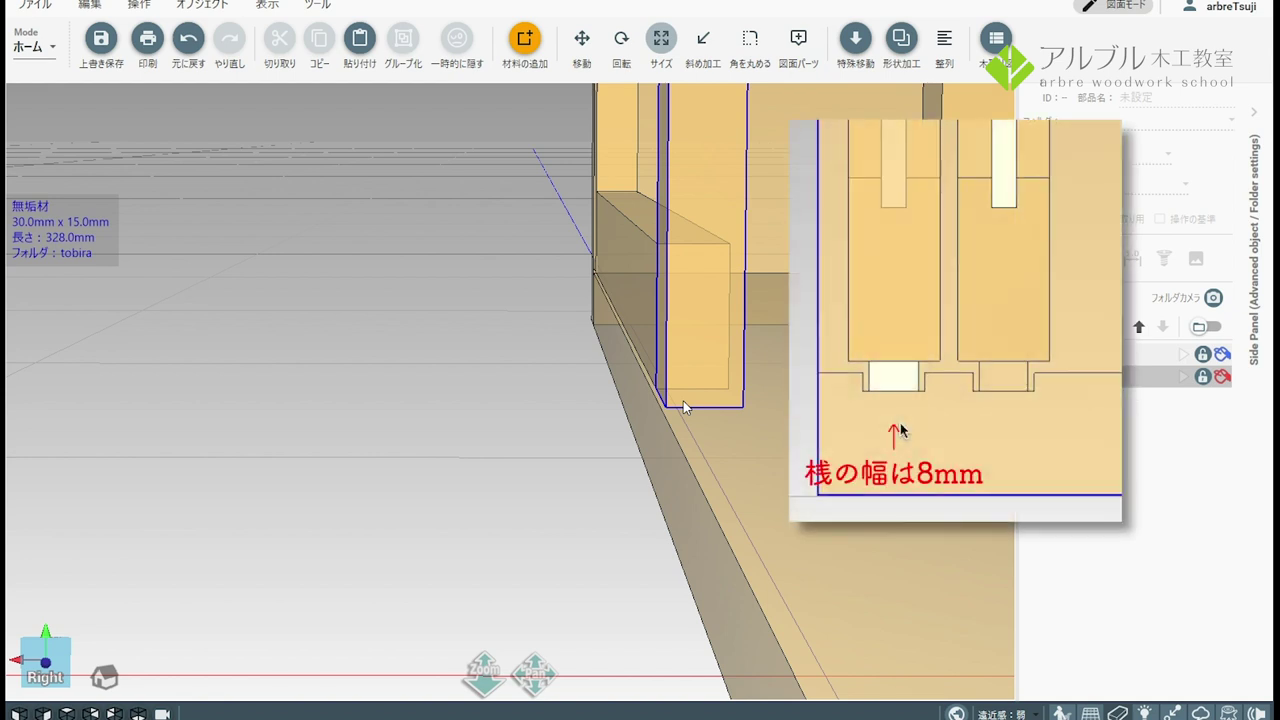
{"action": "left_click", "coordinate": [683, 405]}
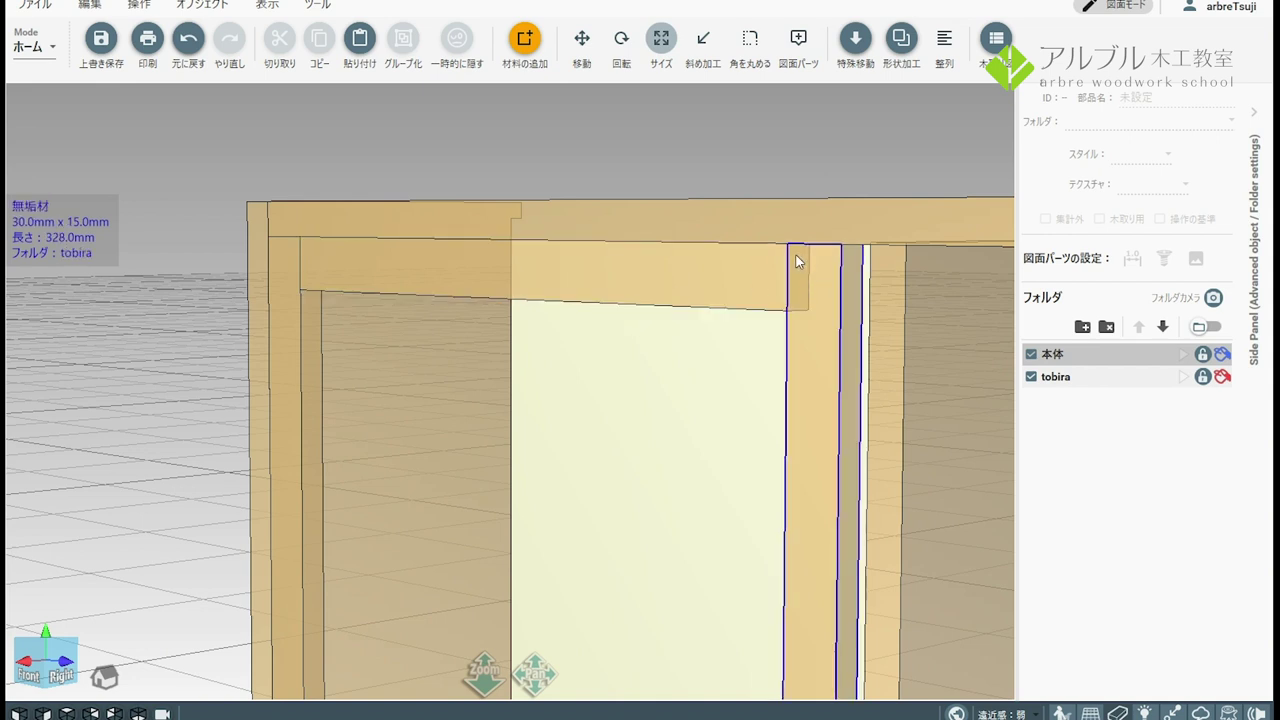
Step: Lower the door frame's top rail by 3 mm with Move
{"action": "left_click", "coordinate": [711, 284]}
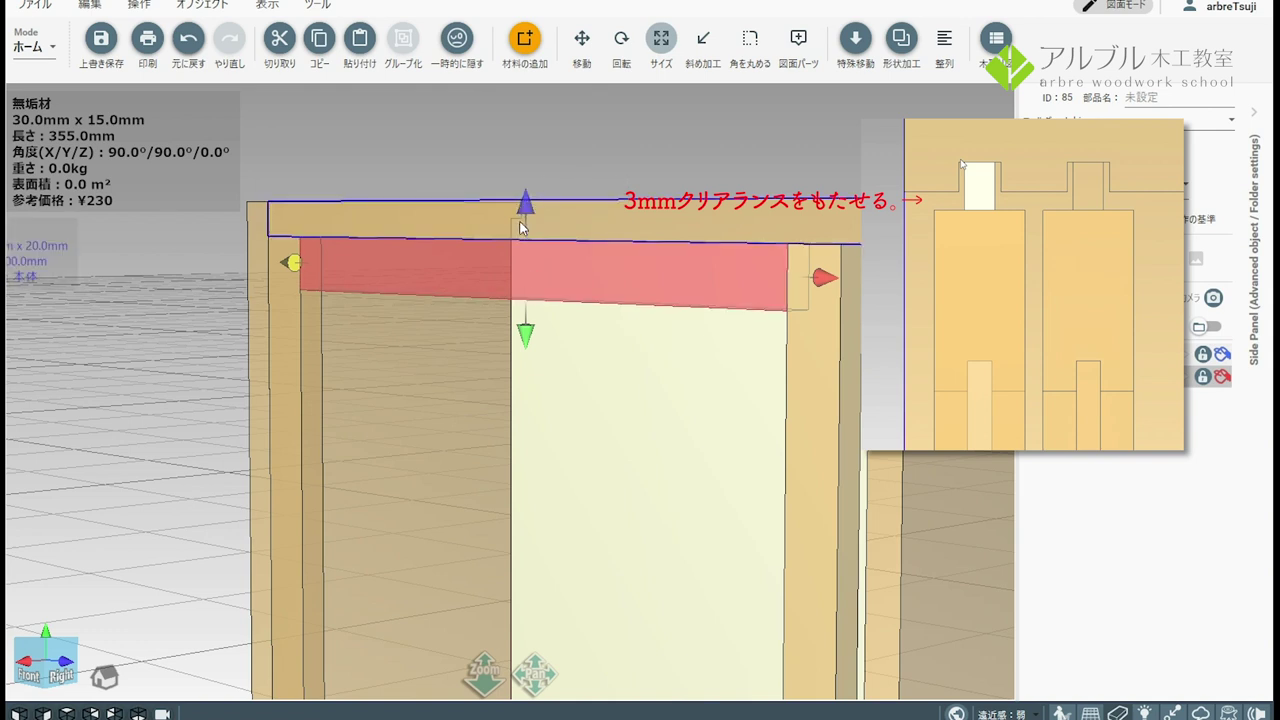
{"action": "left_click", "coordinate": [525, 354]}
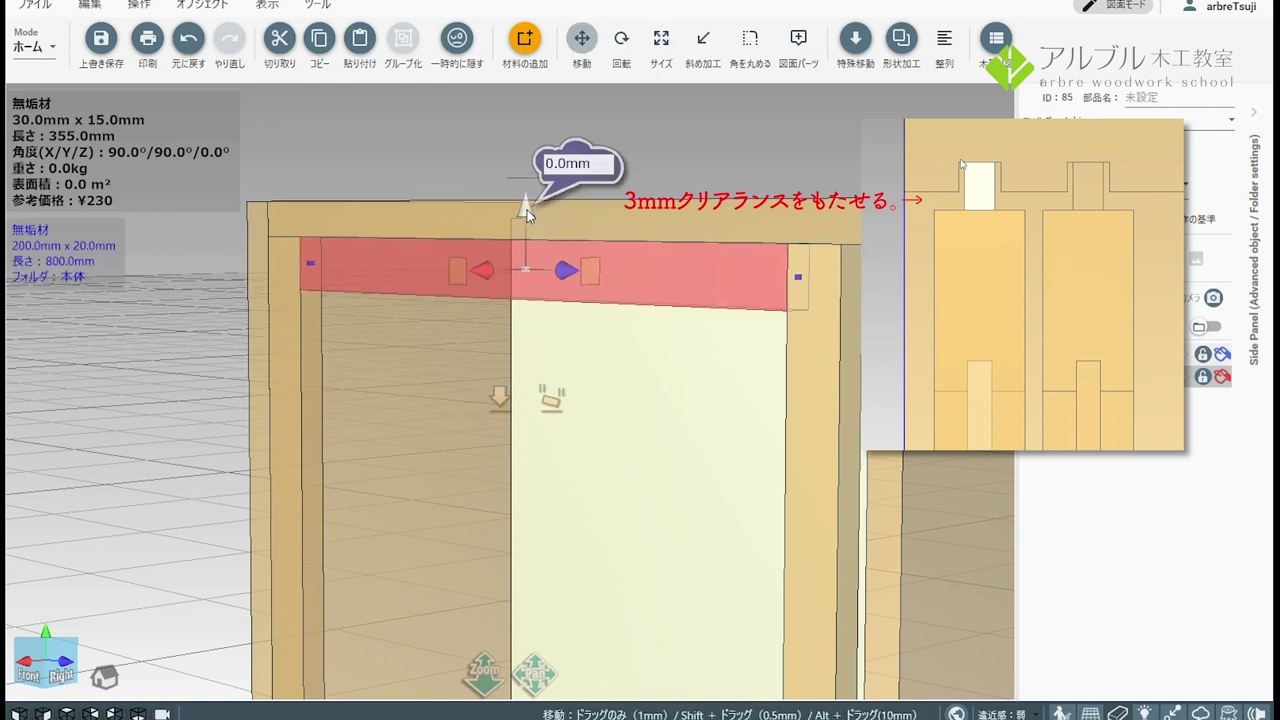
{"action": "left_click_drag", "start_coordinate": [527, 215], "coordinate": [527, 220]}
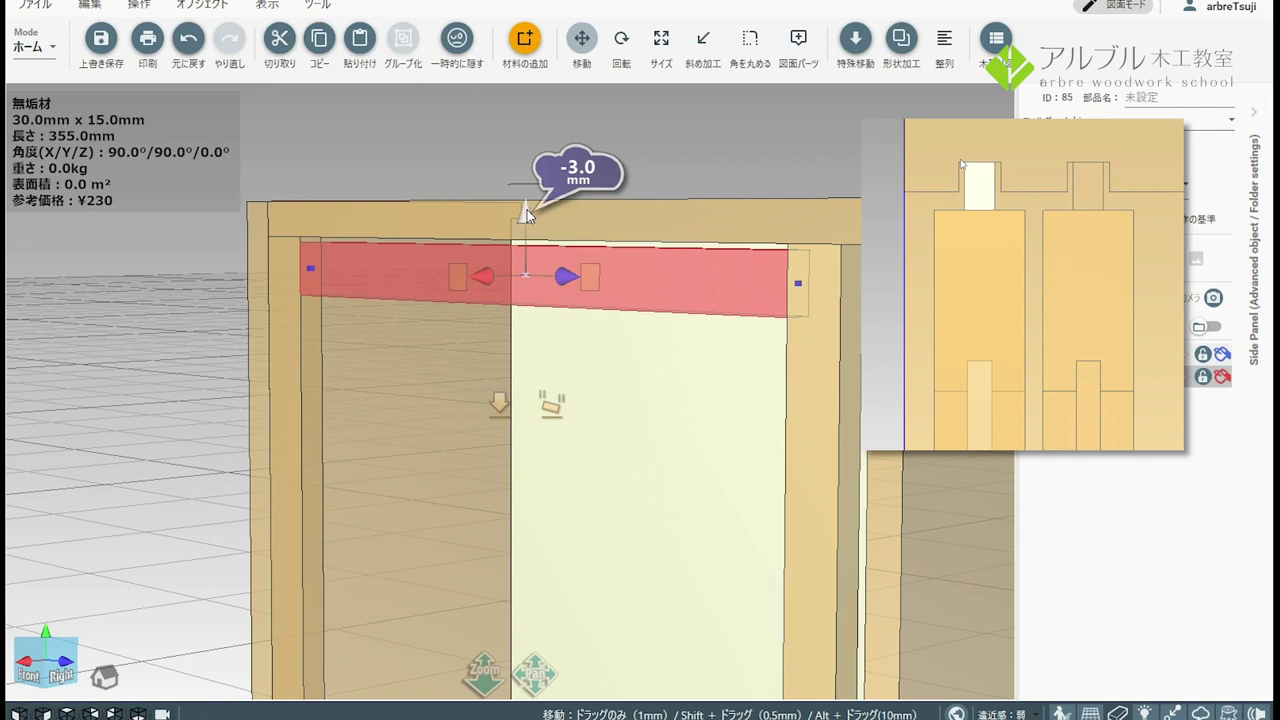
Step: Shorten the left stile from 328 mm to 325 mm with Size
{"action": "left_click", "coordinate": [661, 45]}
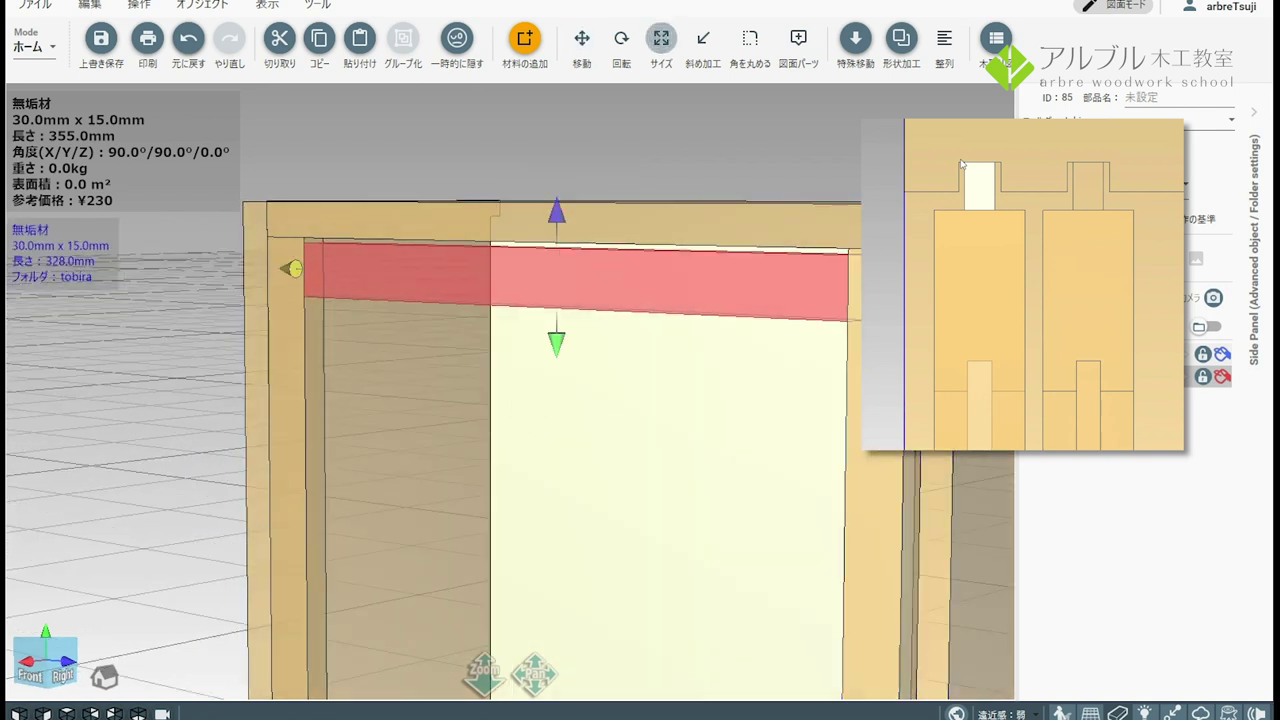
{"action": "left_click", "coordinate": [852, 450]}
{"action": "left_click", "coordinate": [295, 280]}
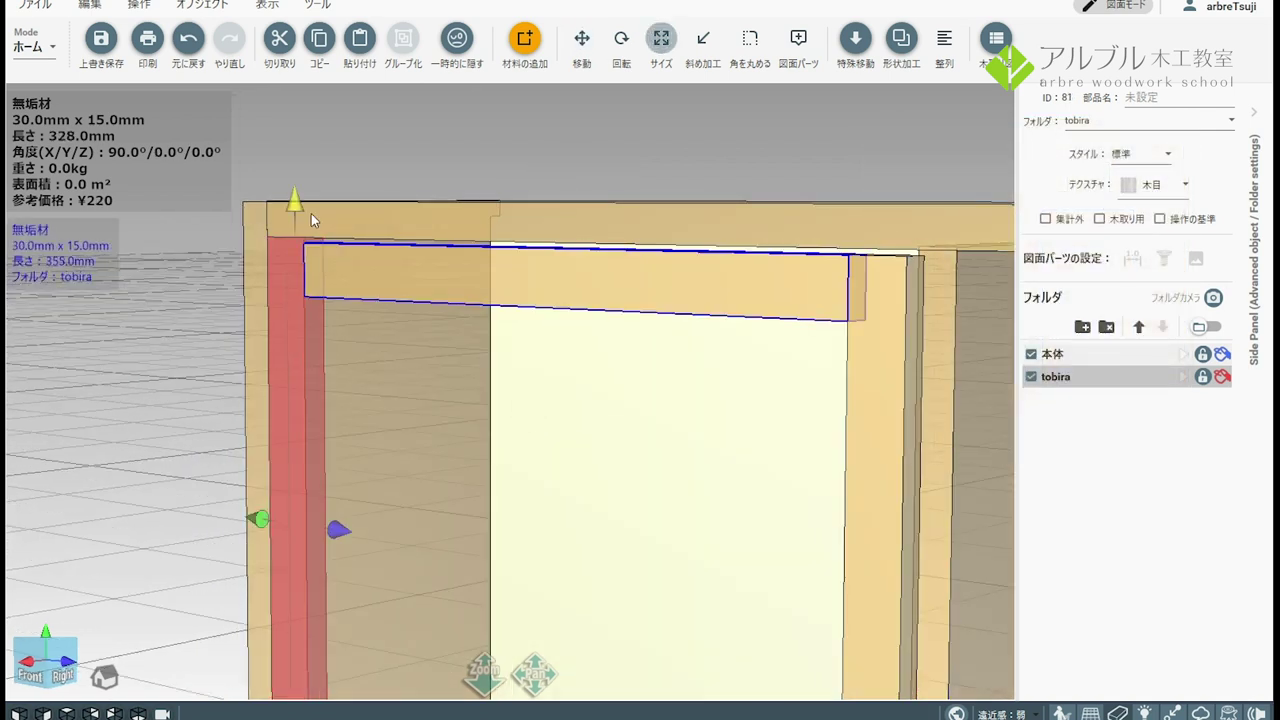
{"action": "left_click_drag", "start_coordinate": [294, 207], "coordinate": [292, 205]}
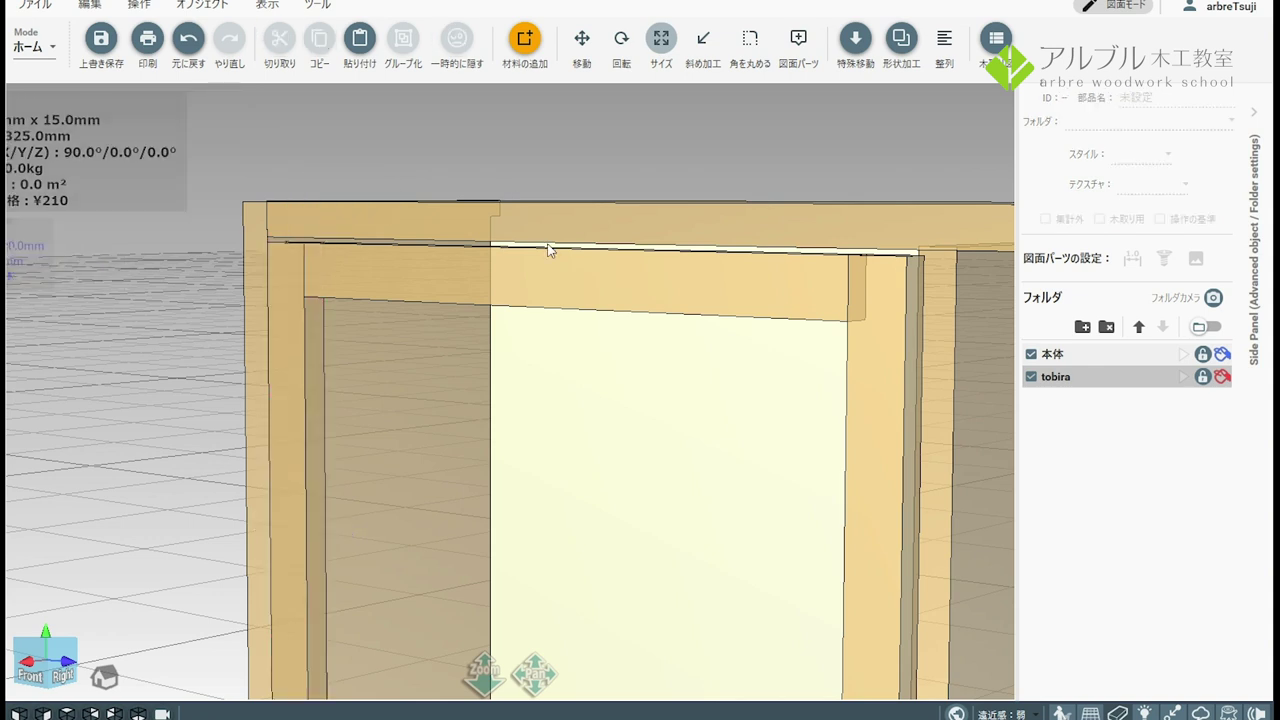
{"action": "middle_click_drag", "start_coordinate": [569, 287], "coordinate": [497, 267]}
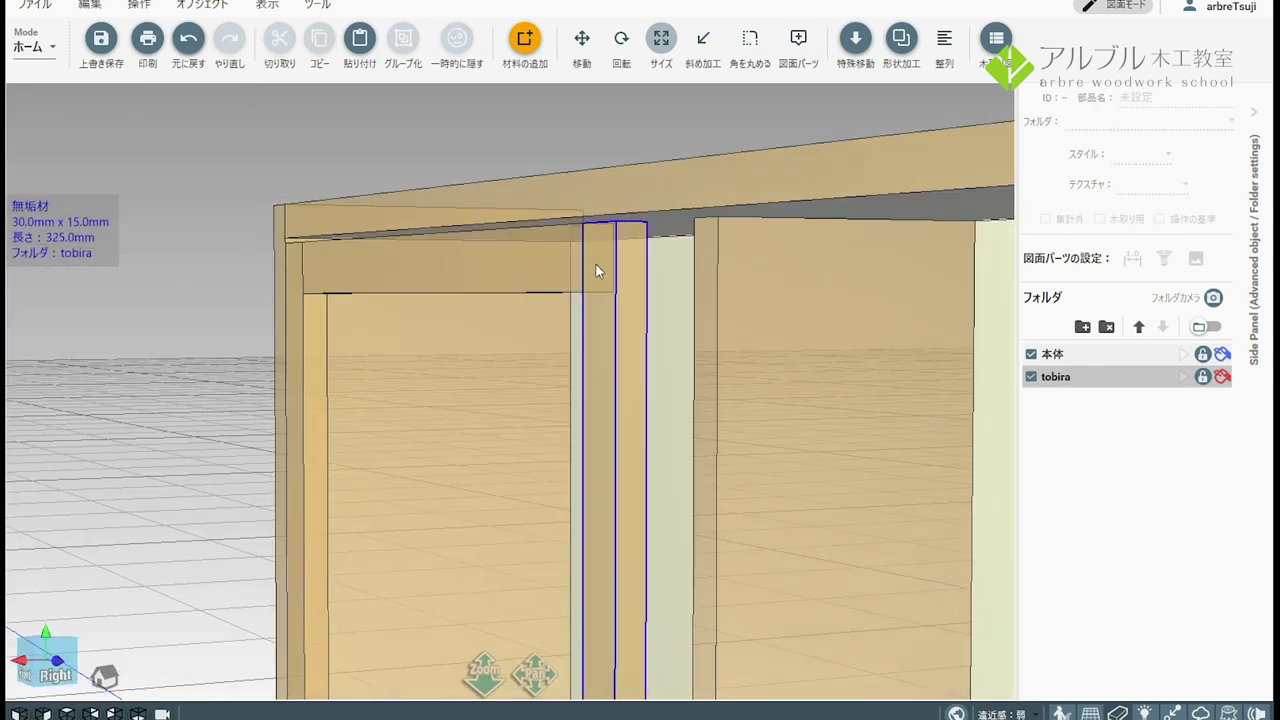
Step: Orbit and zoom around the cabinet top to look at the frame's top rail from above
{"action": "middle_click_drag", "start_coordinate": [593, 264], "coordinate": [598, 277]}
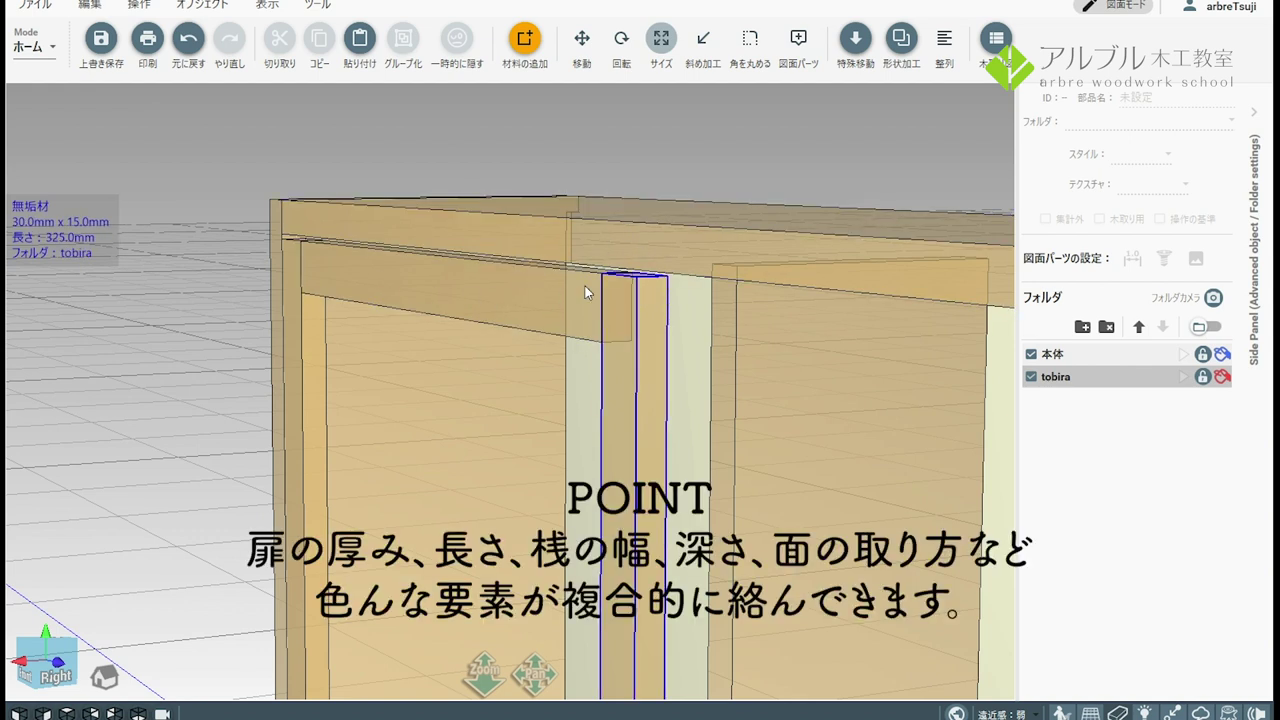
{"action": "mouse_move", "coordinate": [623, 288]}
{"action": "middle_mouse_down"}
{"action": "mouse_move", "coordinate": [674, 313]}
{"action": "mouse_move", "coordinate": [660, 293]}
{"action": "mouse_move", "coordinate": [693, 306]}
{"action": "mouse_move", "coordinate": [690, 294]}
{"action": "middle_mouse_up"}
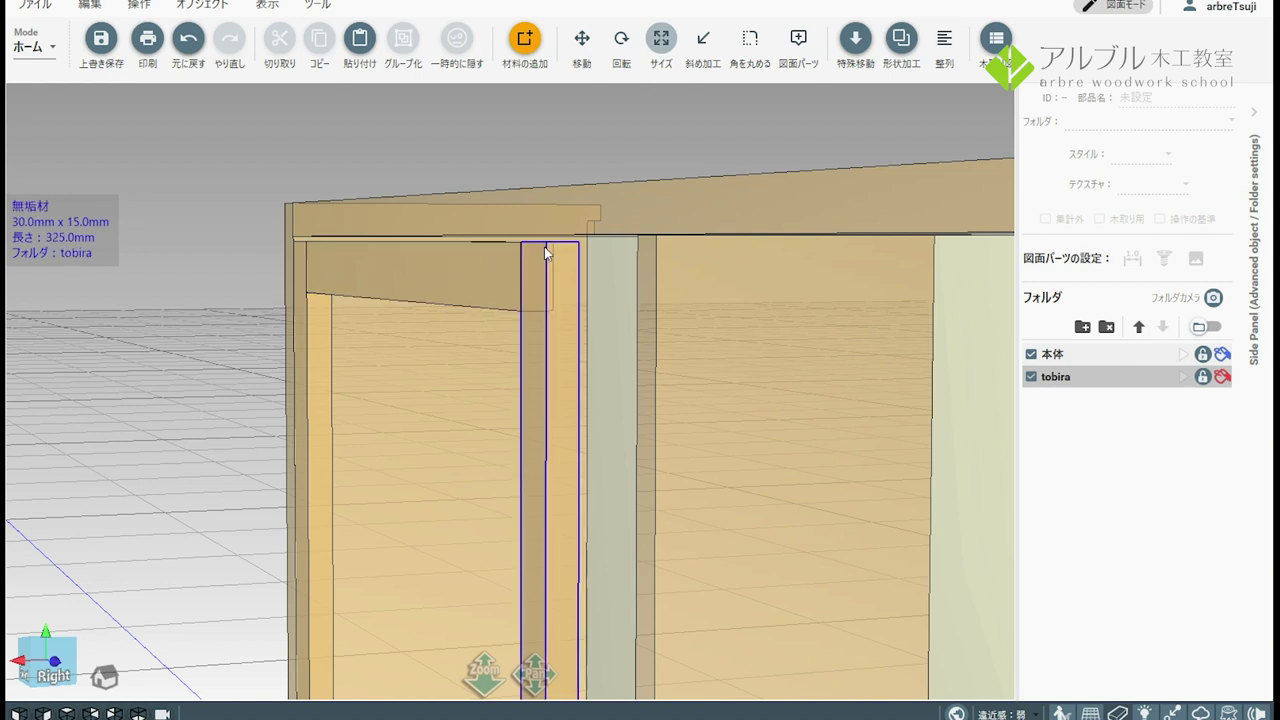
{"action": "mouse_move", "coordinate": [549, 271]}
{"action": "middle_mouse_down"}
{"action": "mouse_move", "coordinate": [656, 298]}
{"action": "mouse_move", "coordinate": [757, 277]}
{"action": "mouse_move", "coordinate": [637, 290]}
{"action": "middle_mouse_up"}
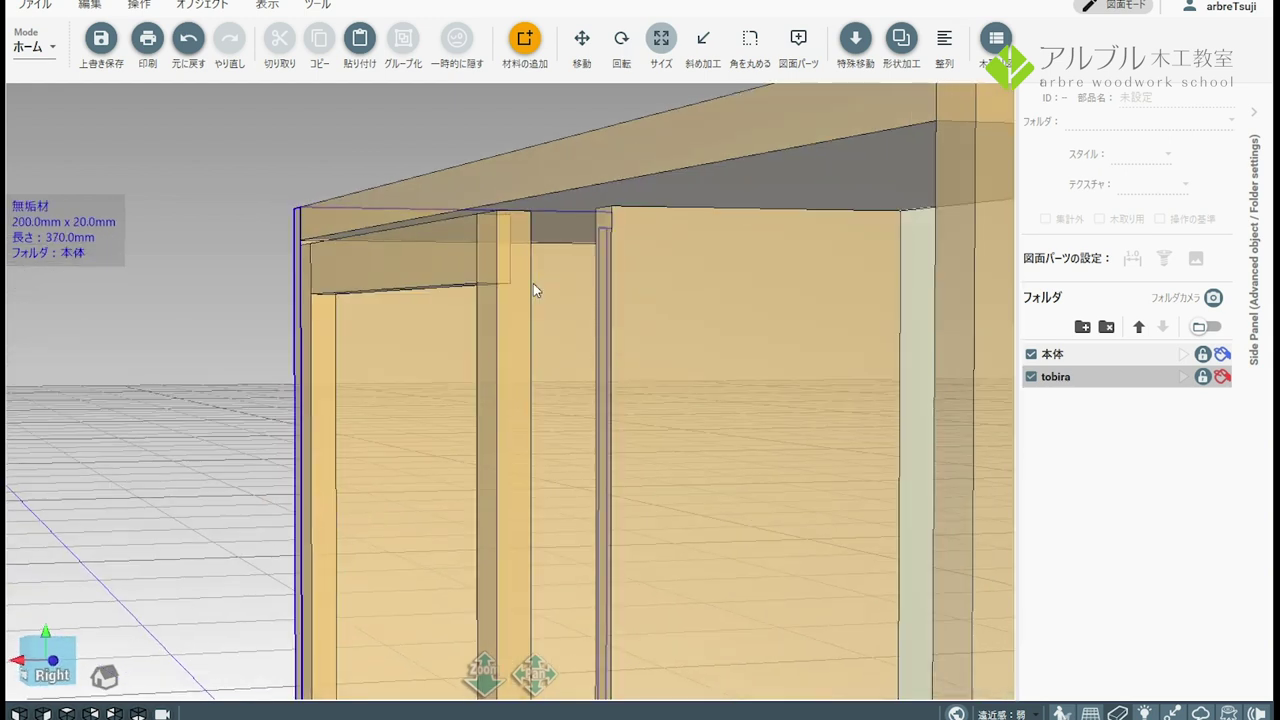
{"action": "scroll", "coordinate": [534, 283], "scroll_direction": "up", "scroll_amount": 3}
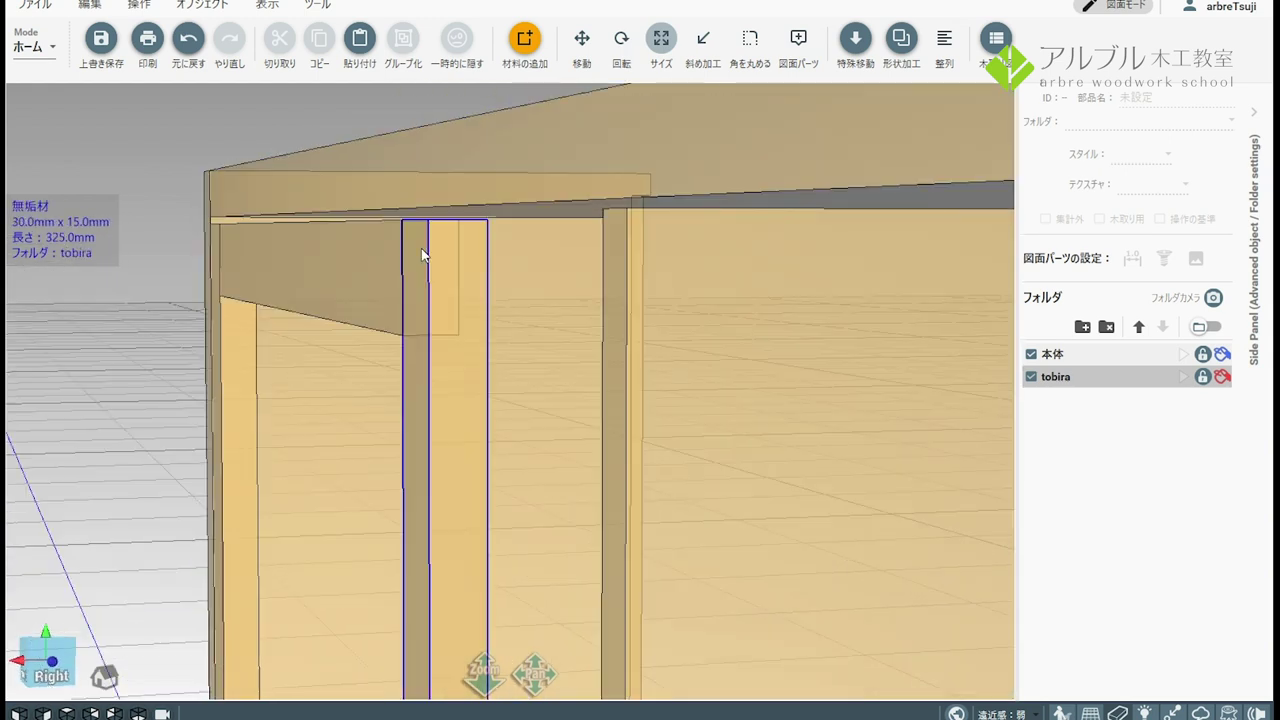
{"action": "middle_click_drag", "start_coordinate": [471, 249], "coordinate": [455, 250]}
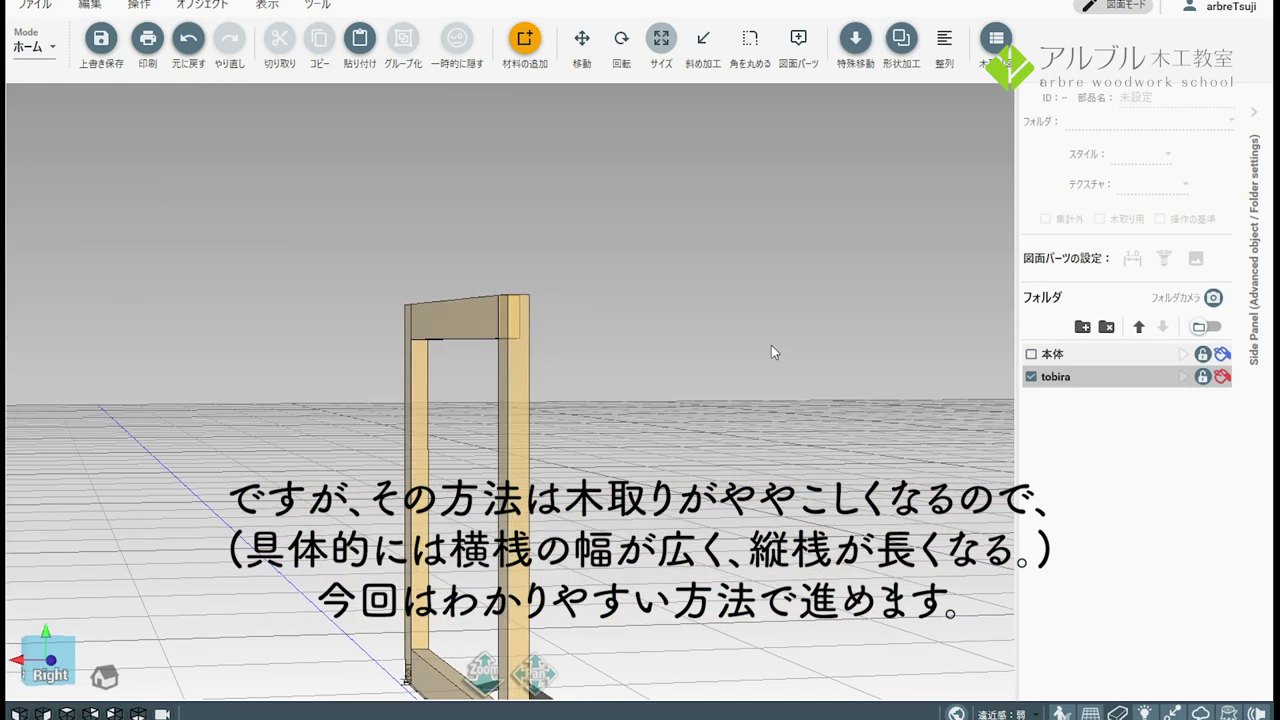
Step: Move the 8 × 5 × 415 mm lauan strip up onto the top rail and check it from the side
{"action": "left_click_drag", "start_coordinate": [457, 307], "coordinate": [482, 306]}
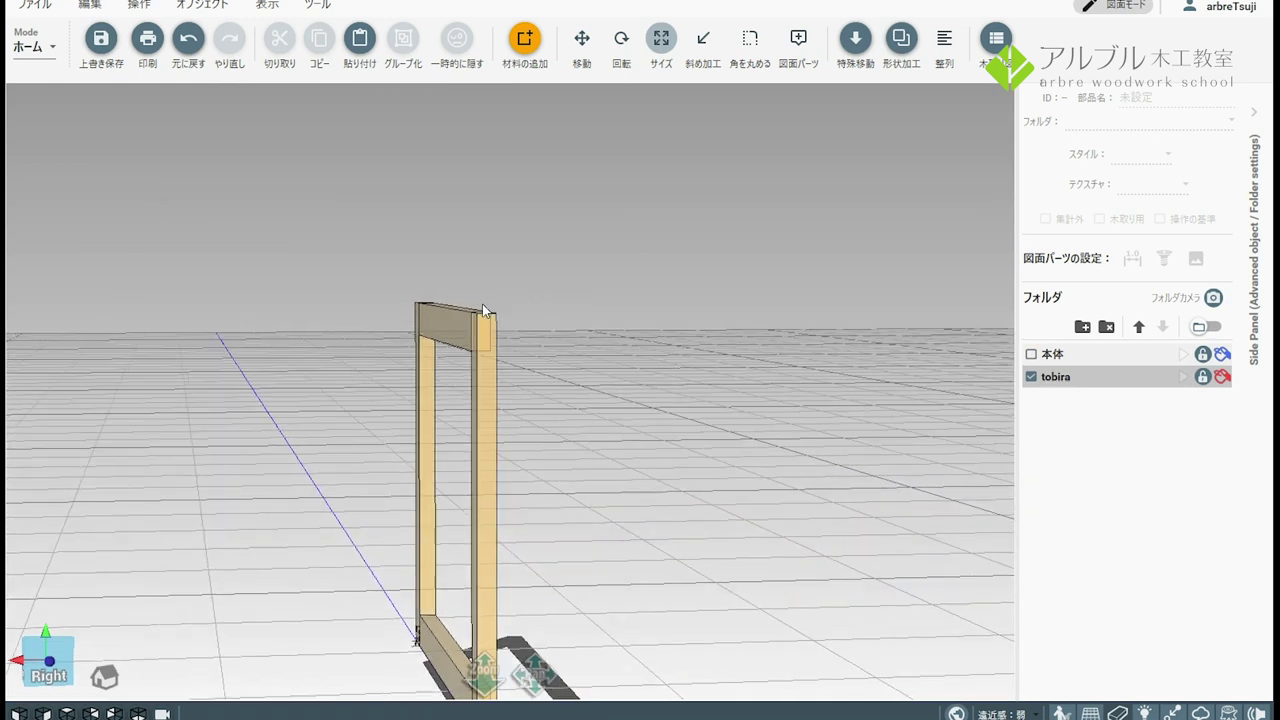
{"action": "scroll", "coordinate": [482, 306], "scroll_direction": "up", "scroll_amount": 5}
{"action": "scroll", "coordinate": [452, 345], "scroll_direction": "up", "scroll_amount": 1}
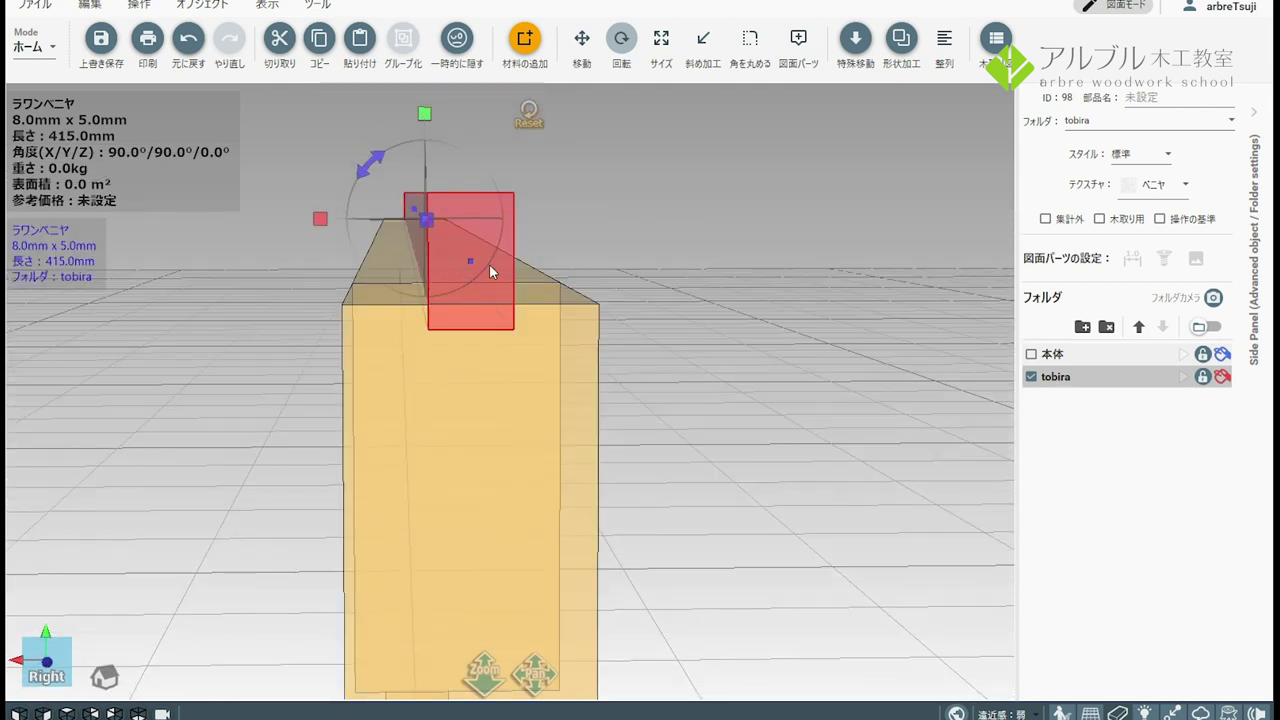
{"action": "left_click", "coordinate": [489, 264]}
{"action": "left_click", "coordinate": [423, 153]}
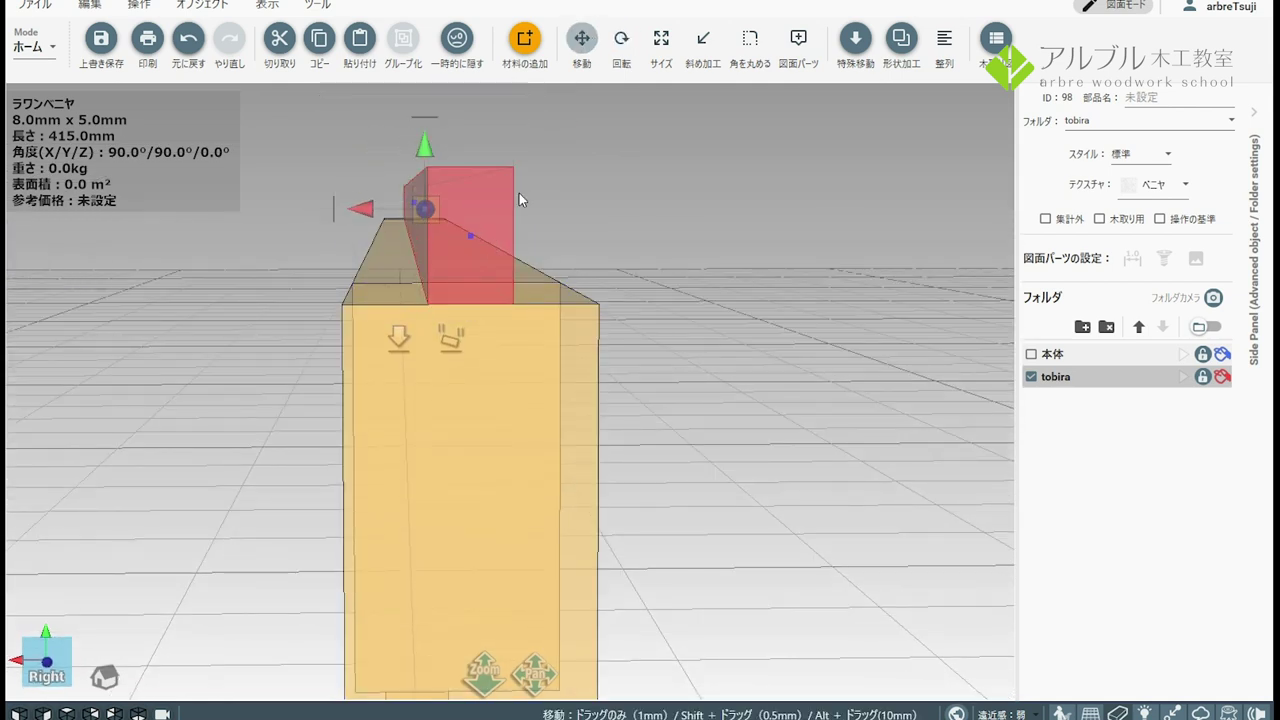
{"action": "left_click", "coordinate": [686, 233]}
{"action": "mouse_move", "coordinate": [646, 242]}
{"action": "left_mouse_down"}
{"action": "mouse_move", "coordinate": [604, 269]}
{"action": "mouse_move", "coordinate": [612, 304]}
{"action": "left_mouse_up"}
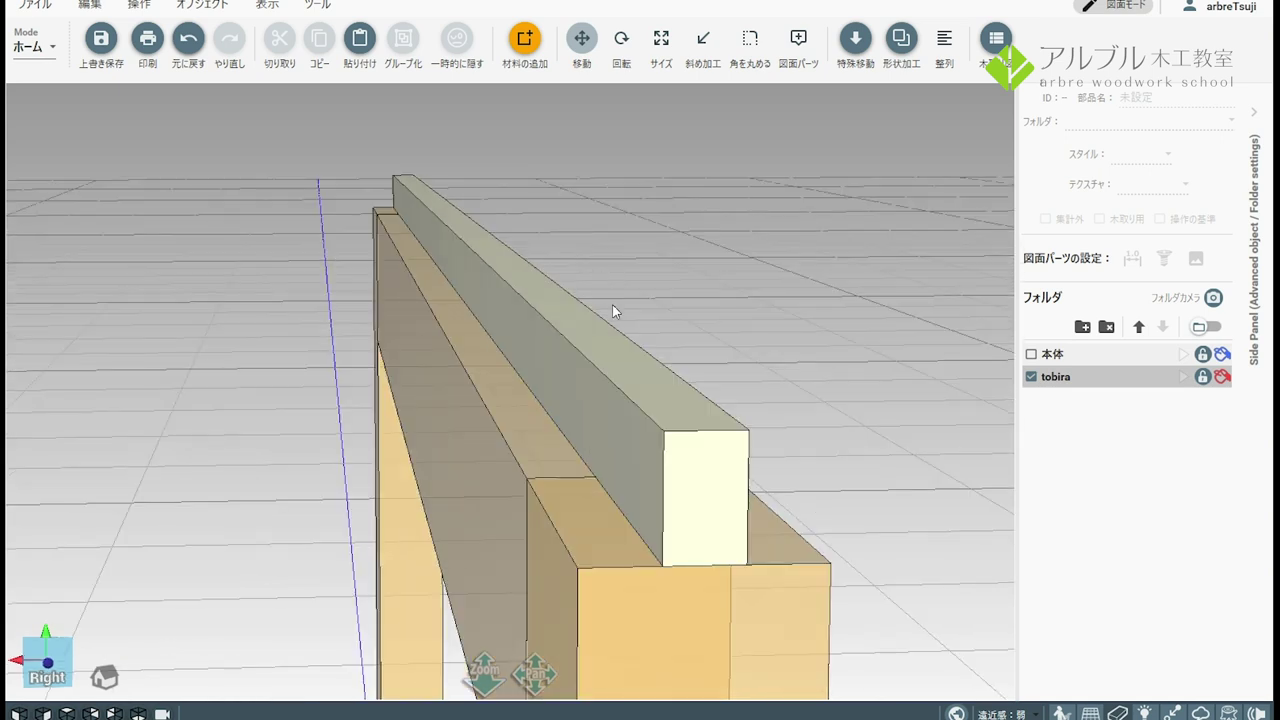
{"action": "left_click", "coordinate": [678, 409]}
{"action": "mouse_move", "coordinate": [678, 409]}
{"action": "left_mouse_down"}
{"action": "mouse_move", "coordinate": [608, 351]}
{"action": "mouse_move", "coordinate": [604, 370]}
{"action": "left_mouse_up"}
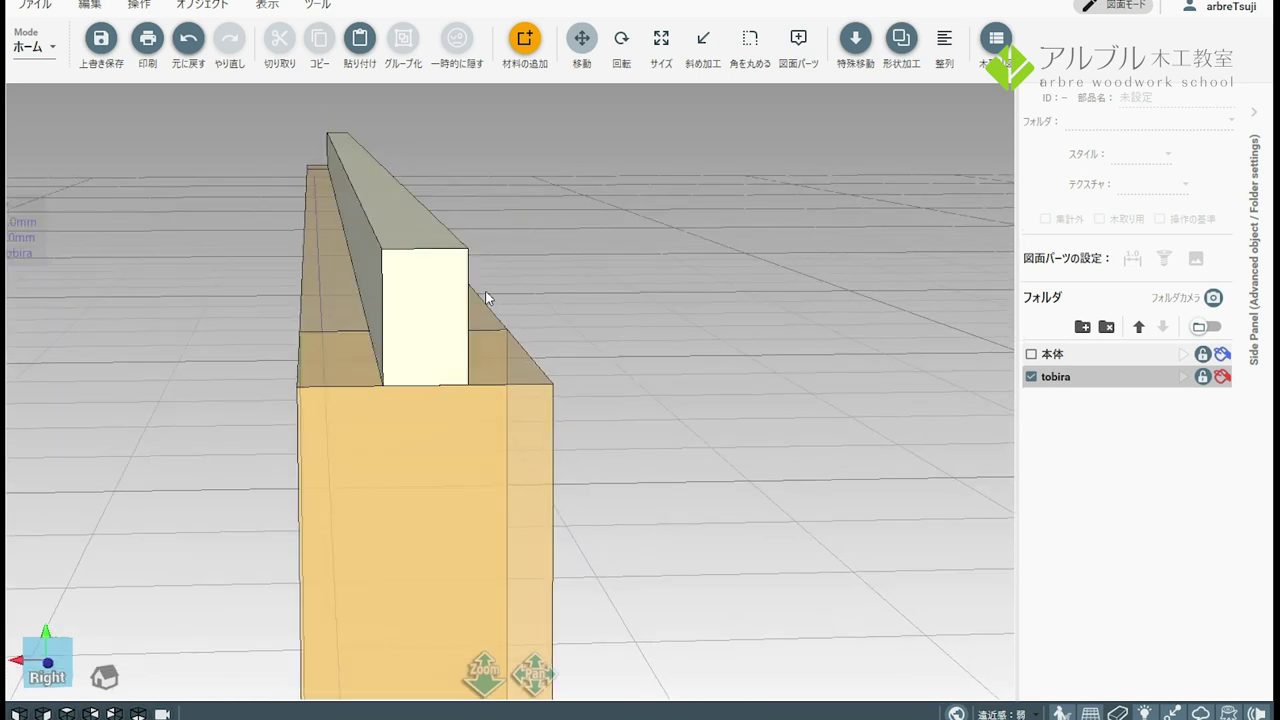
{"action": "left_click_drag", "start_coordinate": [486, 294], "coordinate": [523, 363]}
{"action": "left_click", "coordinate": [545, 313]}
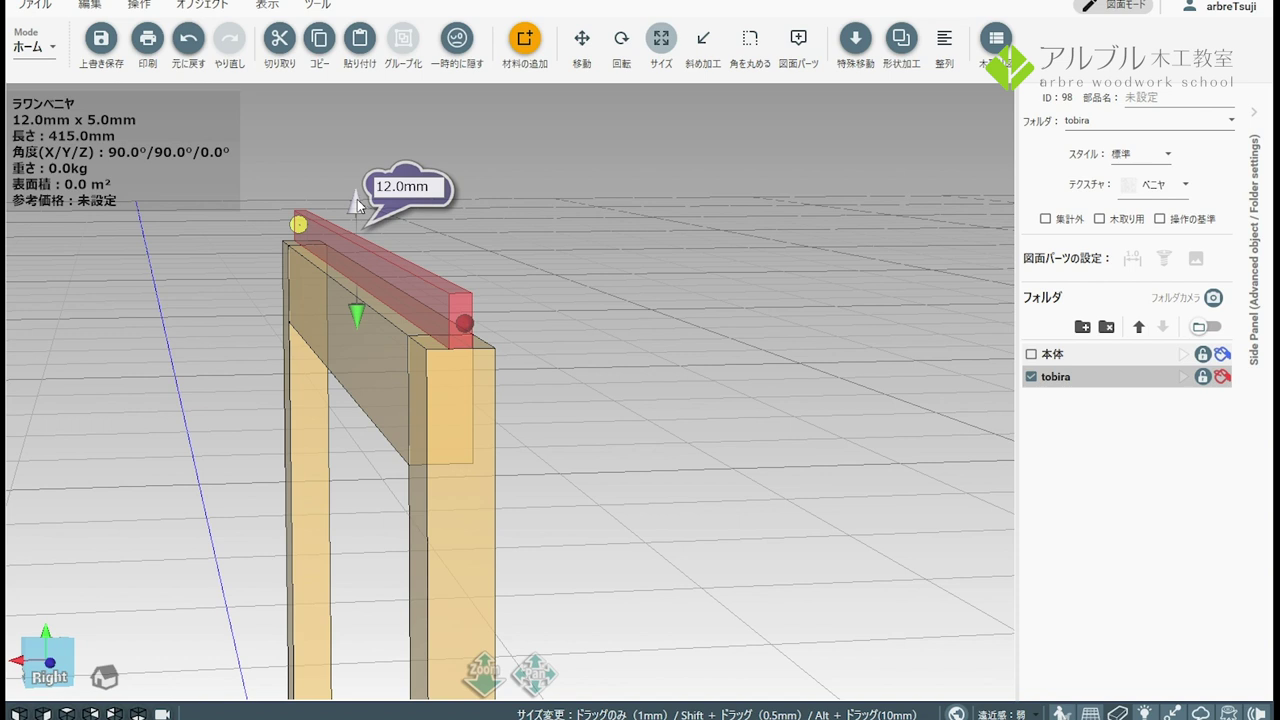
{"action": "type", "text": "8"}
{"action": "key", "text": "Return"}
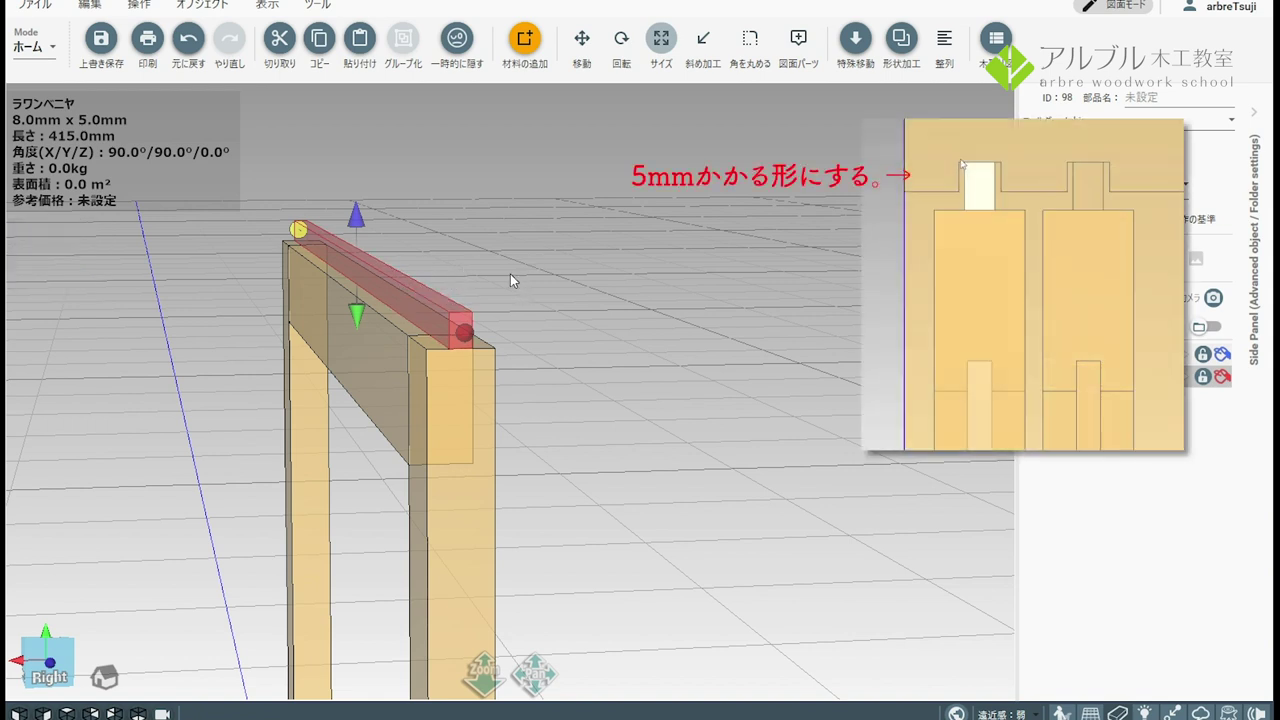
{"action": "left_click_drag", "start_coordinate": [510, 273], "coordinate": [509, 288]}
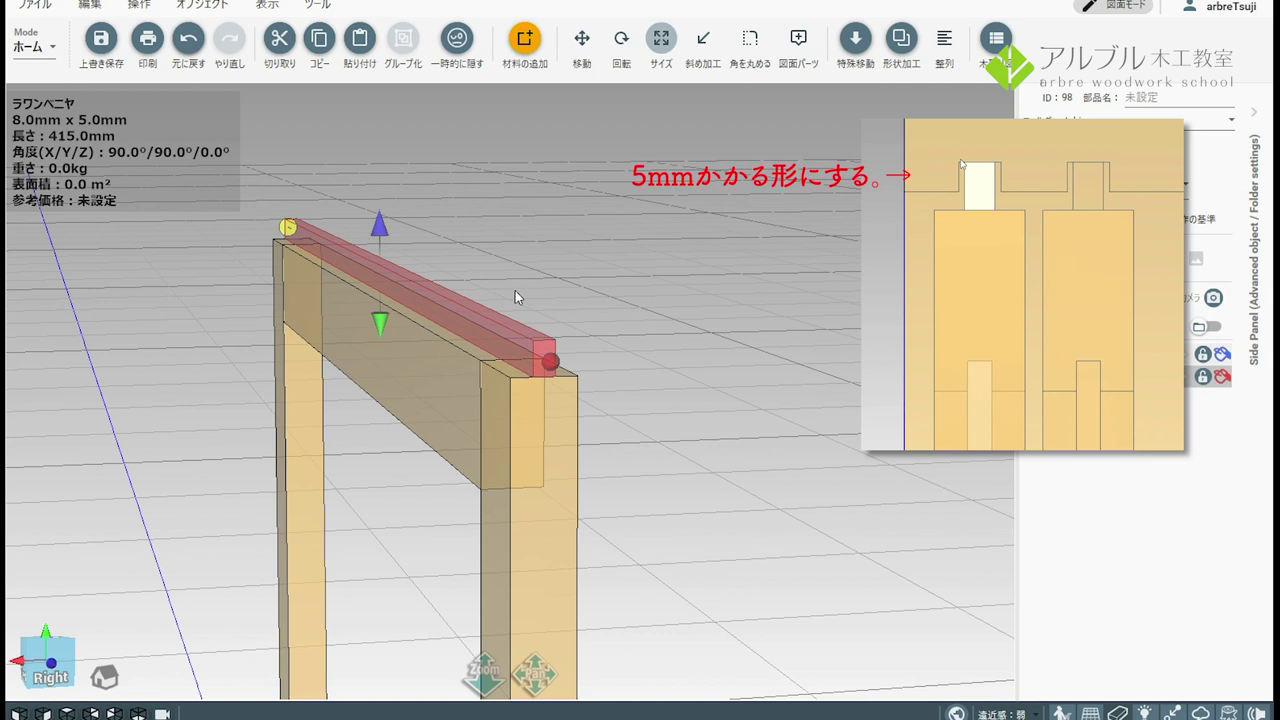
{"action": "left_click", "coordinate": [539, 296]}
{"action": "mouse_move", "coordinate": [540, 358]}
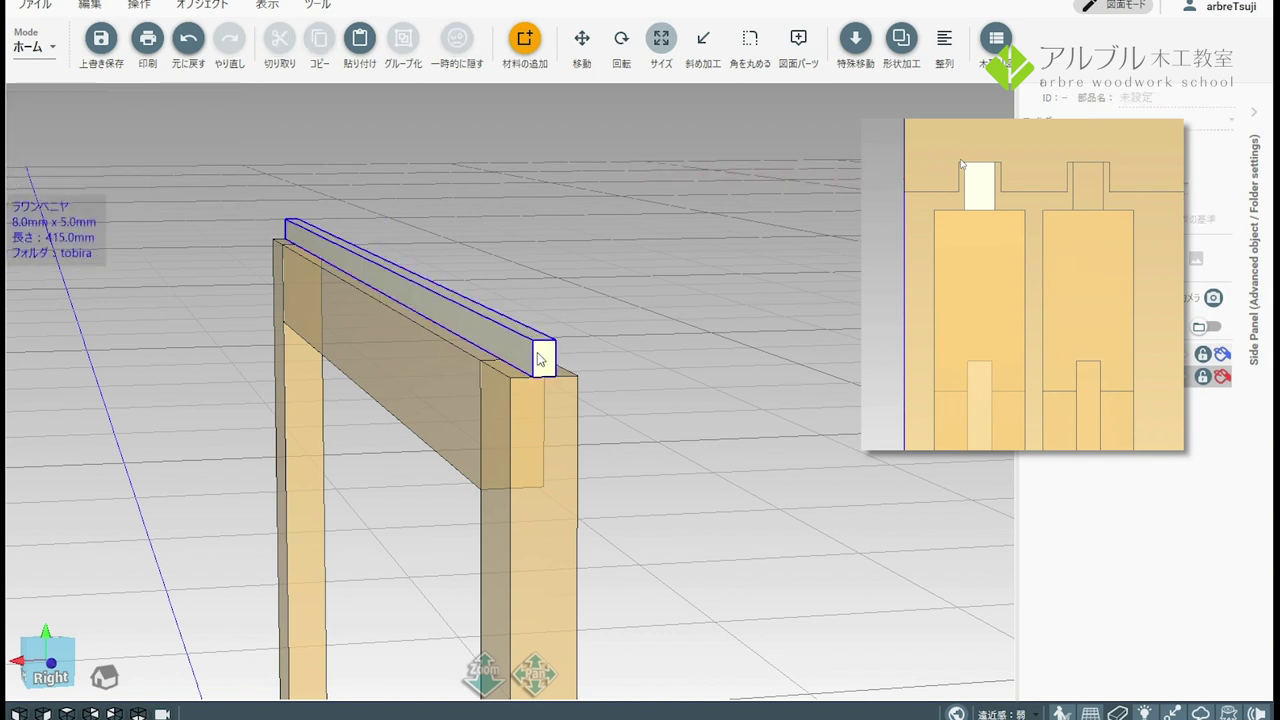
{"action": "left_click_drag", "start_coordinate": [631, 357], "coordinate": [617, 347]}
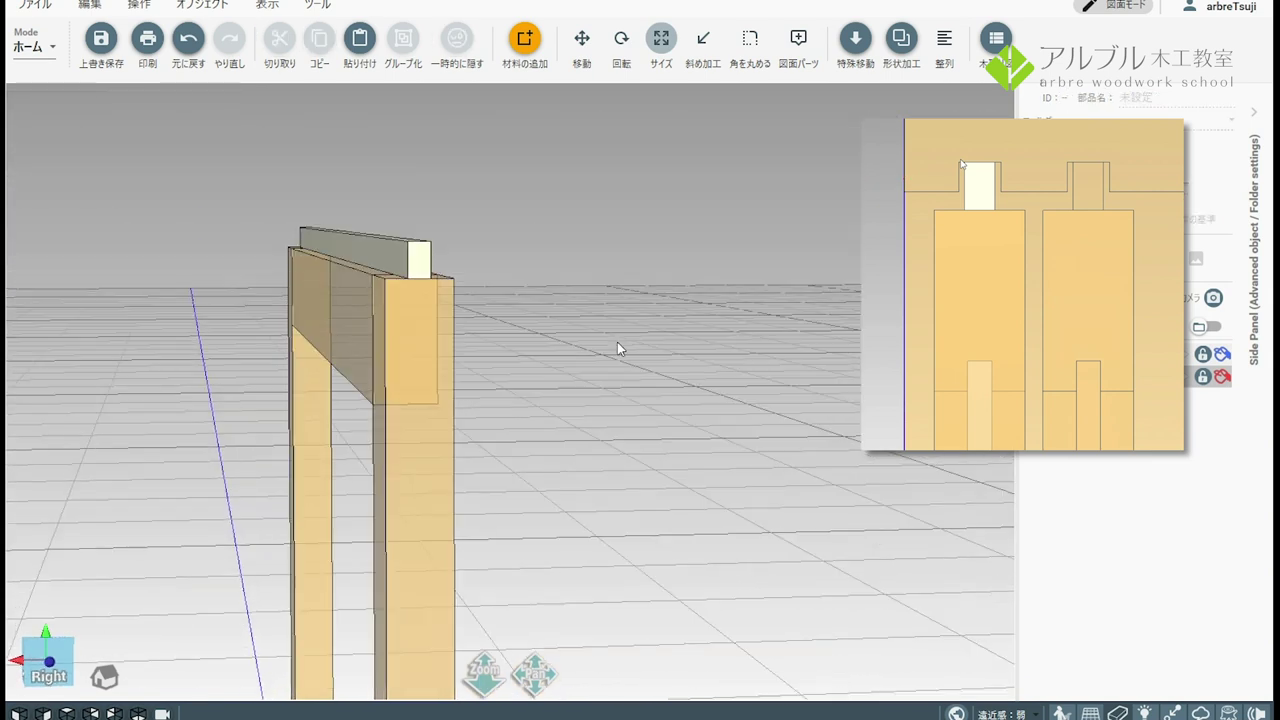
{"action": "left_click", "coordinate": [428, 273]}
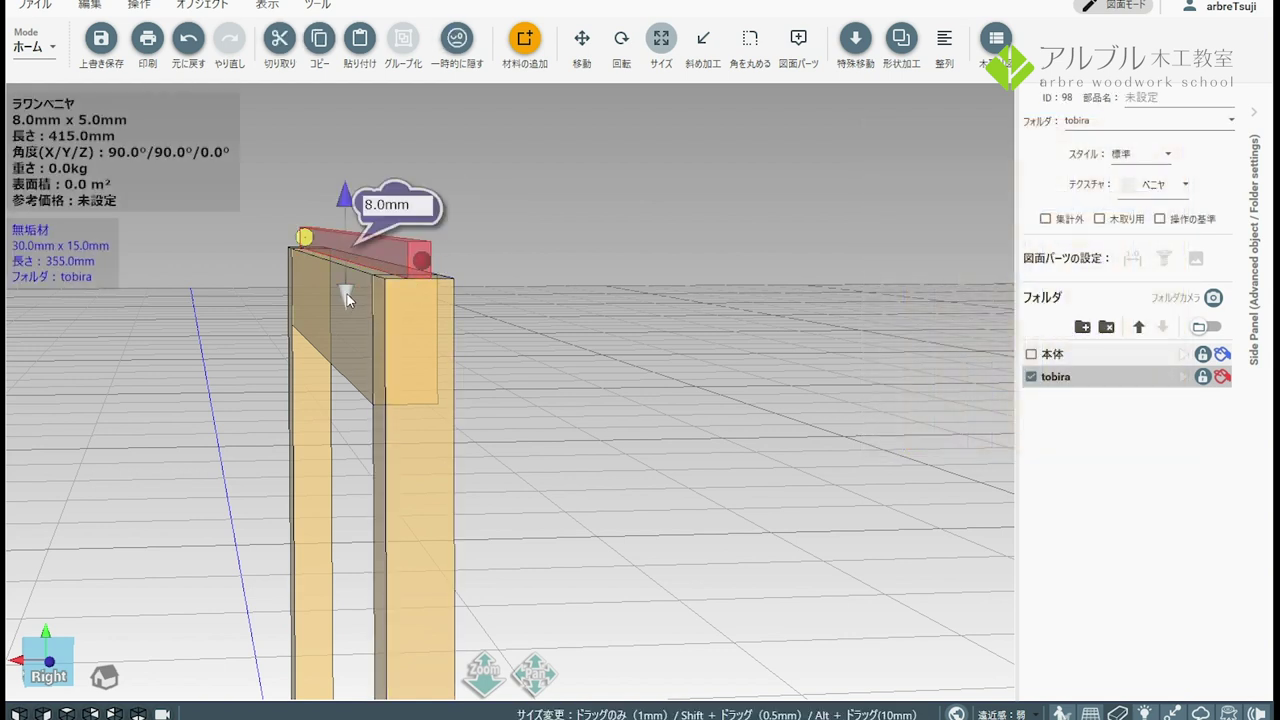
{"action": "left_click", "coordinate": [470, 288]}
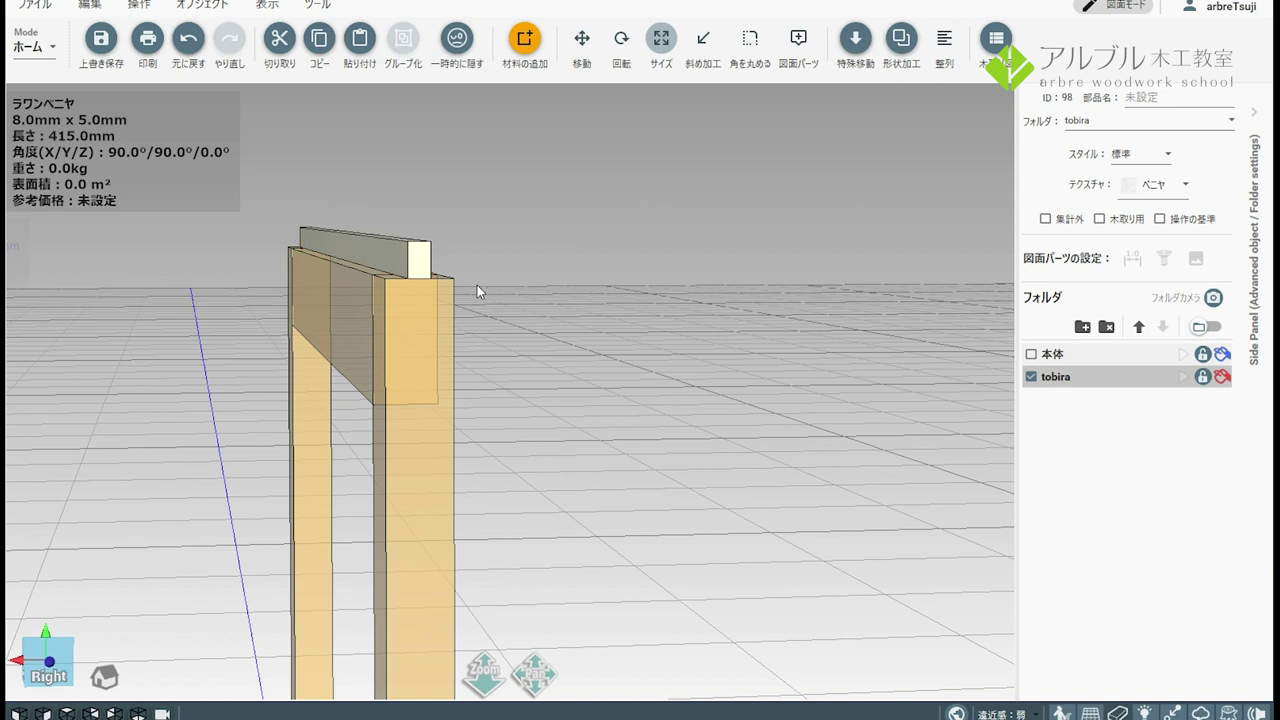
{"action": "left_click_drag", "start_coordinate": [477, 285], "coordinate": [477, 296]}
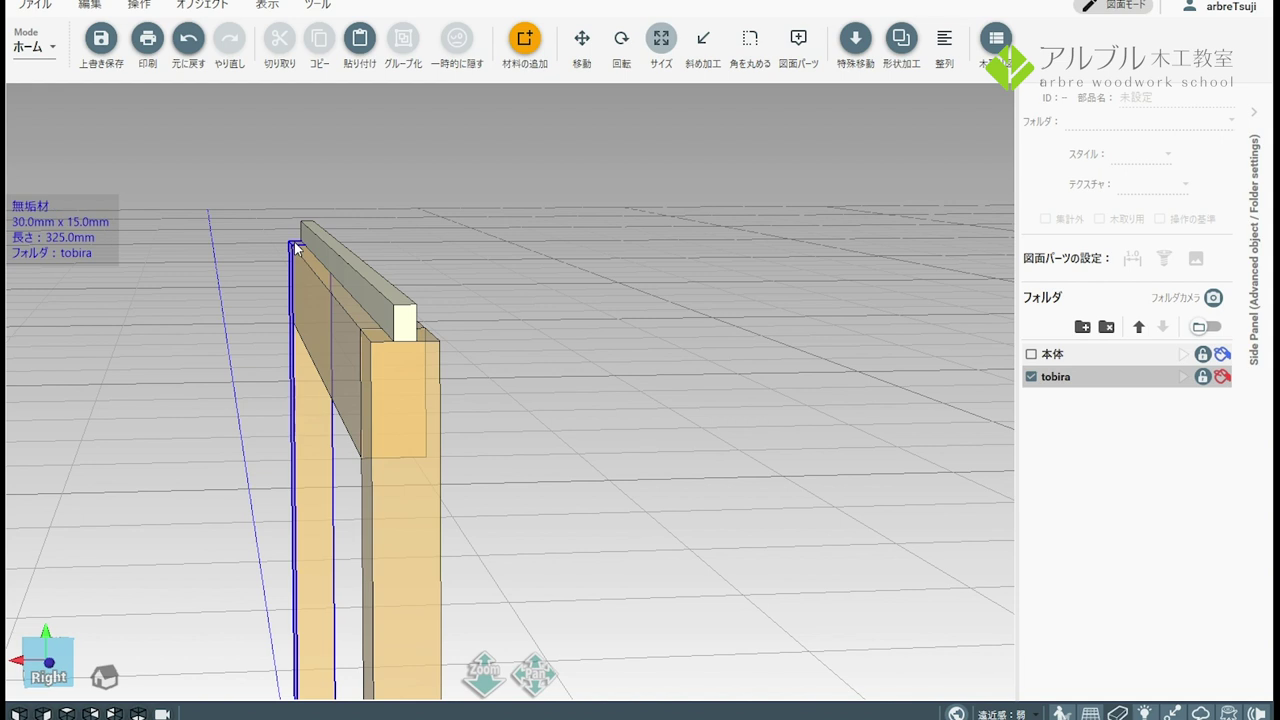
{"action": "right_click_drag", "start_coordinate": [427, 370], "coordinate": [448, 353]}
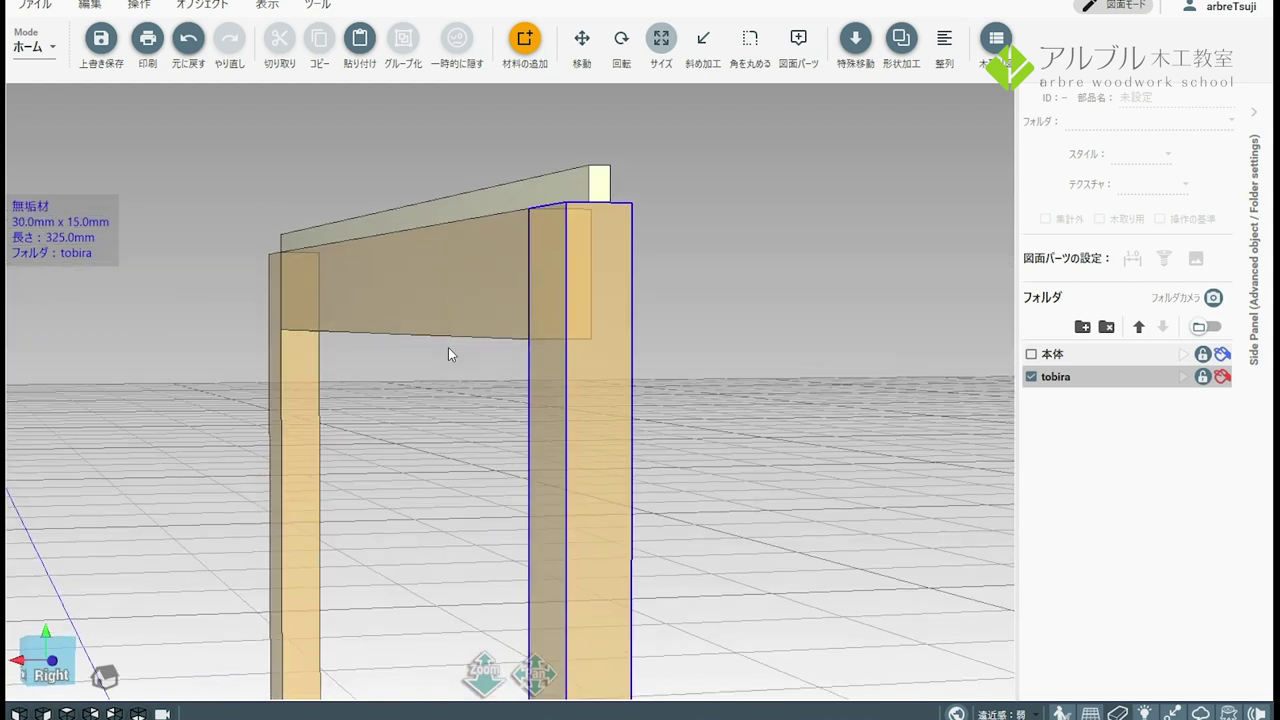
{"action": "scroll", "coordinate": [478, 400], "scroll_direction": "up", "scroll_amount": 1}
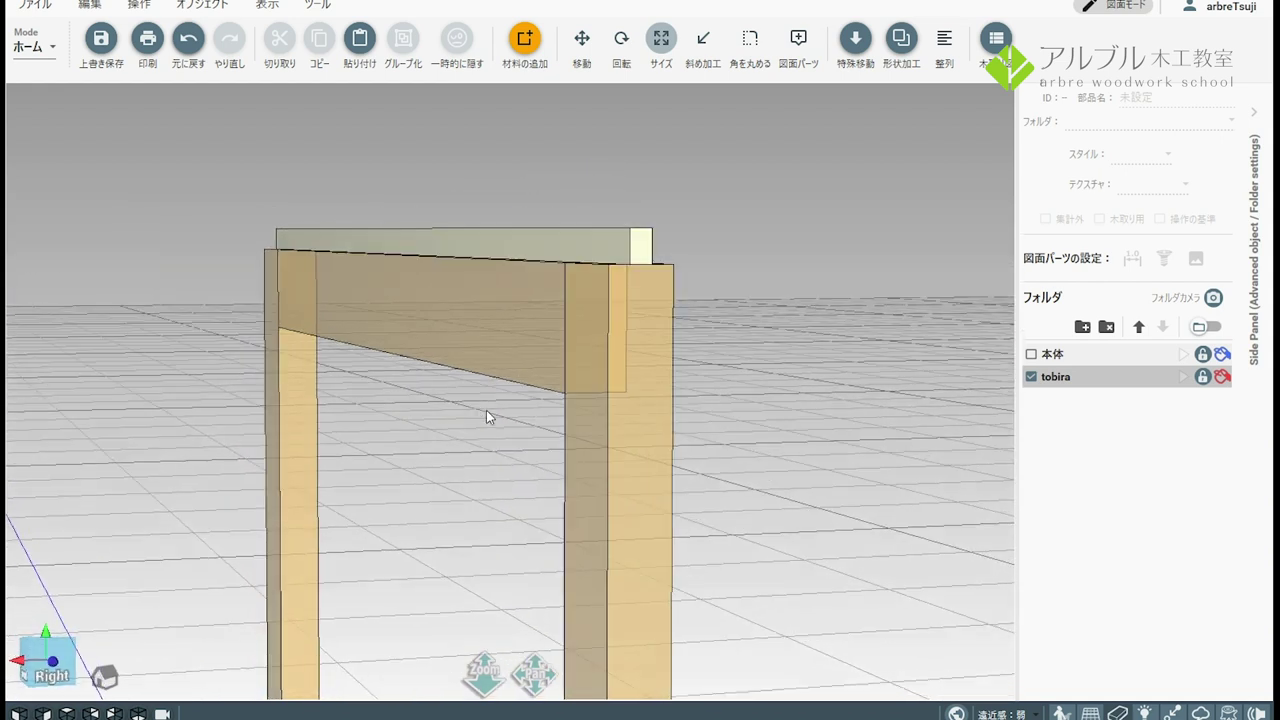
{"action": "right_click_drag", "start_coordinate": [489, 410], "coordinate": [501, 342]}
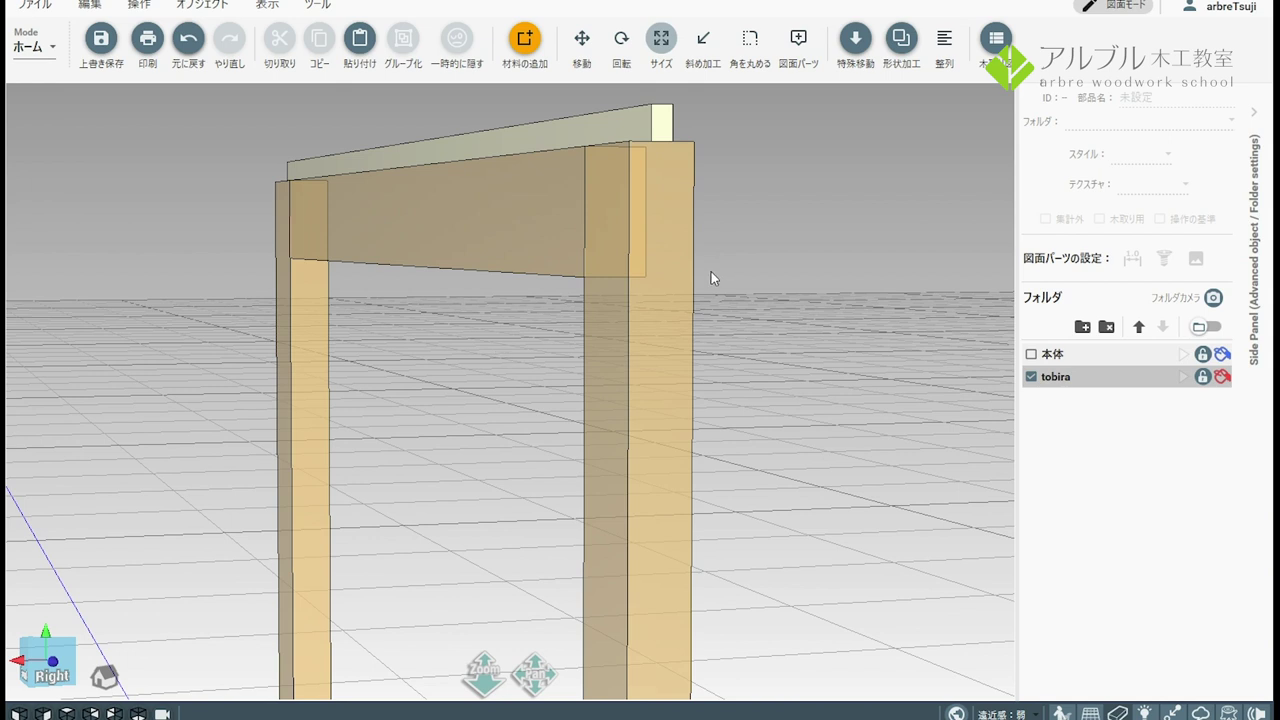
{"action": "right_click_drag", "start_coordinate": [711, 271], "coordinate": [572, 290]}
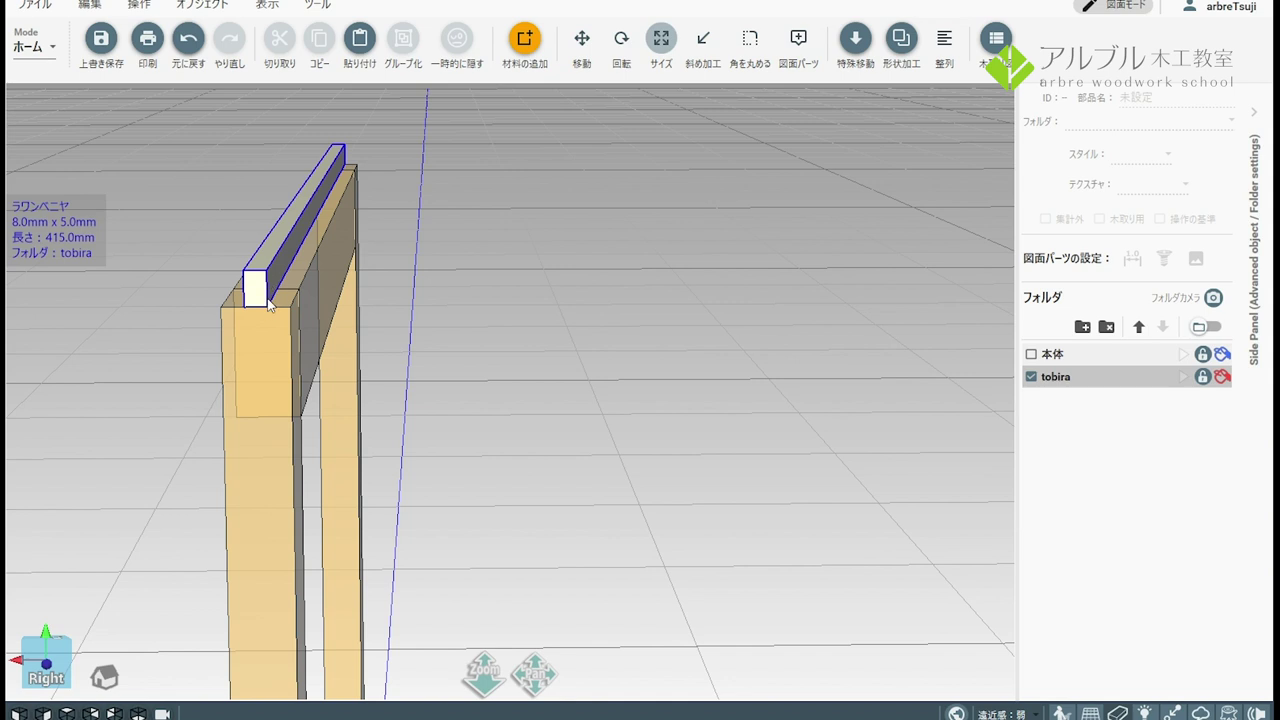
{"action": "right_click_drag", "start_coordinate": [268, 290], "coordinate": [353, 309]}
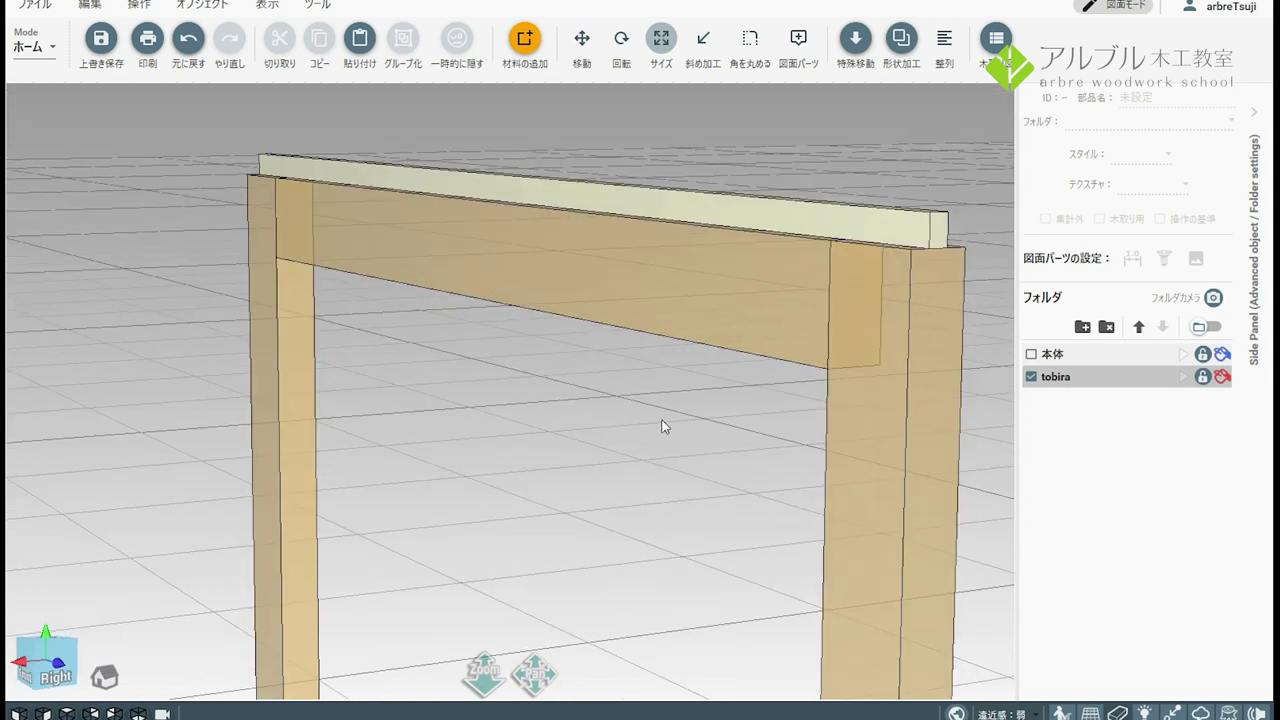
{"action": "mouse_move", "coordinate": [661, 427]}
{"action": "right_mouse_down"}
{"action": "mouse_move", "coordinate": [623, 537]}
{"action": "mouse_move", "coordinate": [720, 189]}
{"action": "right_mouse_up"}
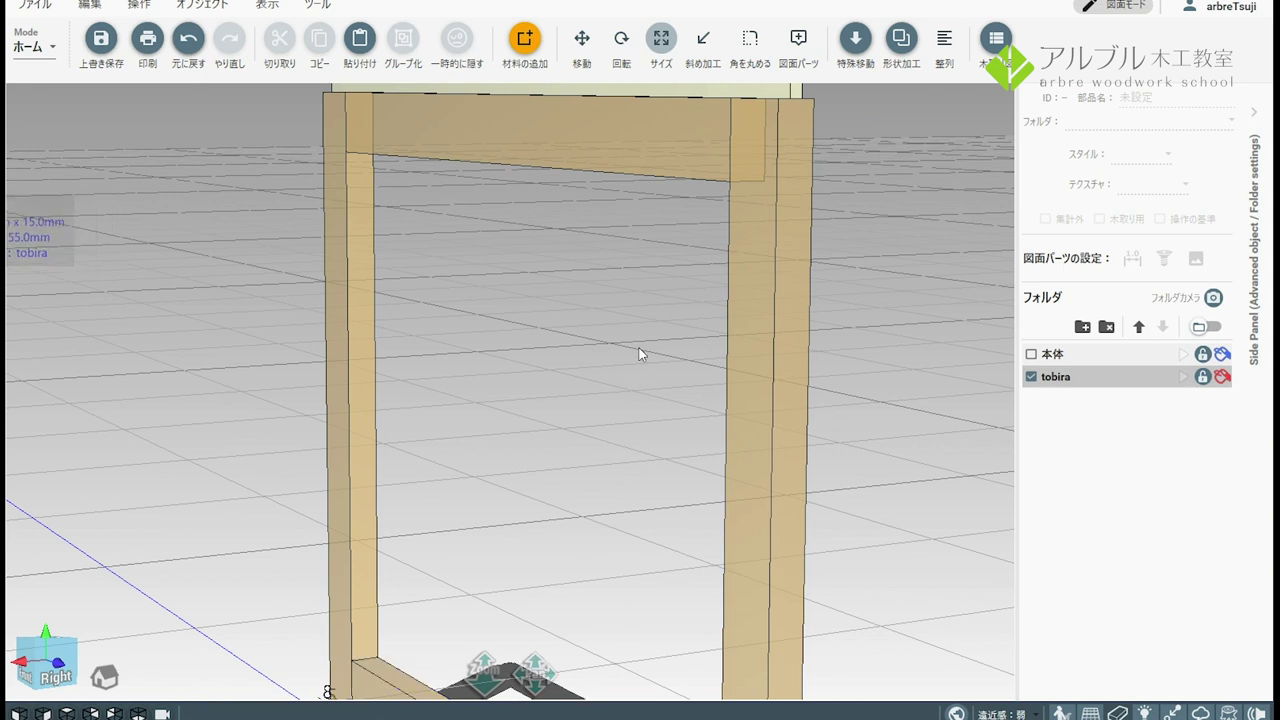
{"action": "right_click_drag", "start_coordinate": [743, 206], "coordinate": [792, 249]}
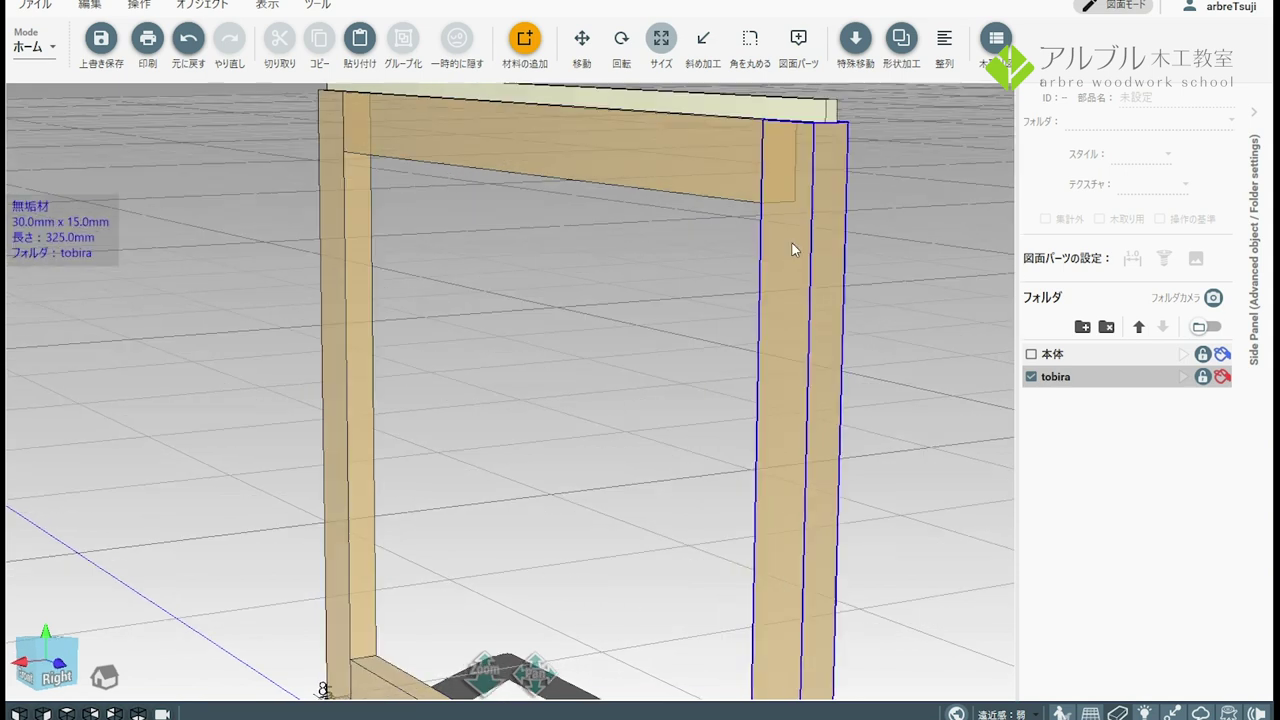
{"action": "scroll", "coordinate": [858, 366], "scroll_direction": "down", "scroll_amount": 2}
{"action": "scroll", "coordinate": [858, 366], "scroll_direction": "down", "scroll_amount": 2}
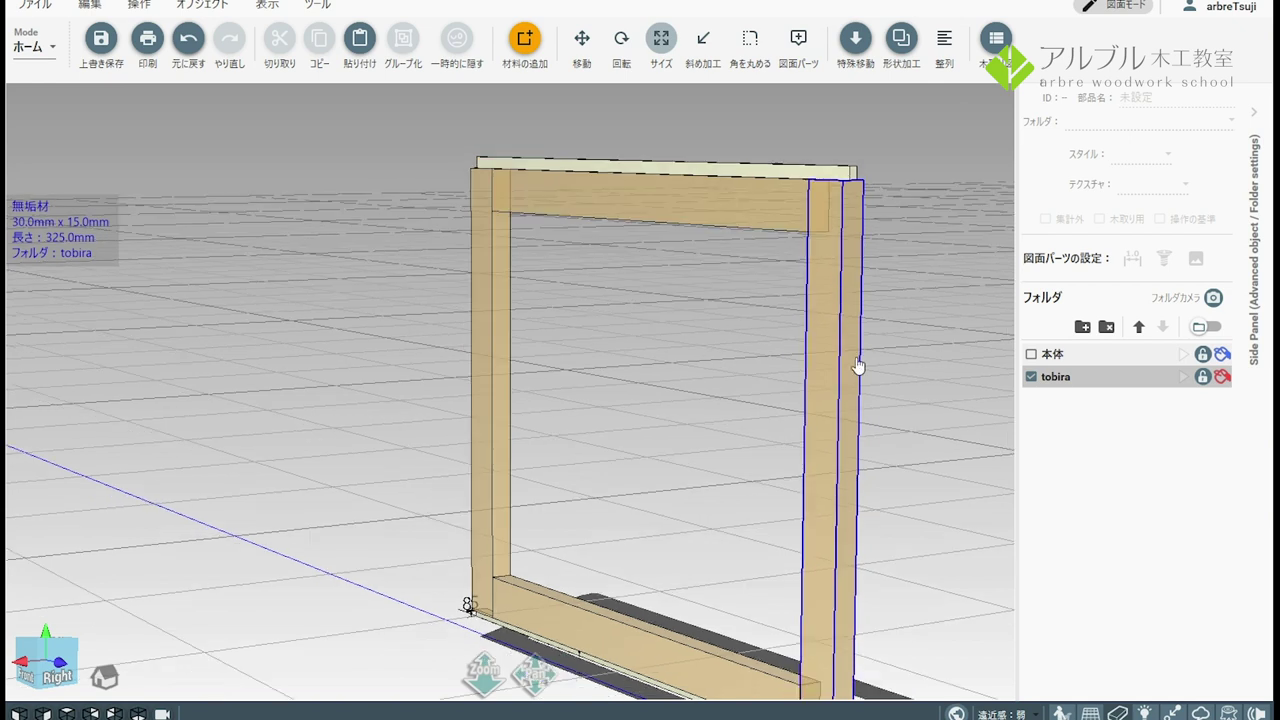
{"action": "right_click_drag", "start_coordinate": [858, 366], "coordinate": [705, 292]}
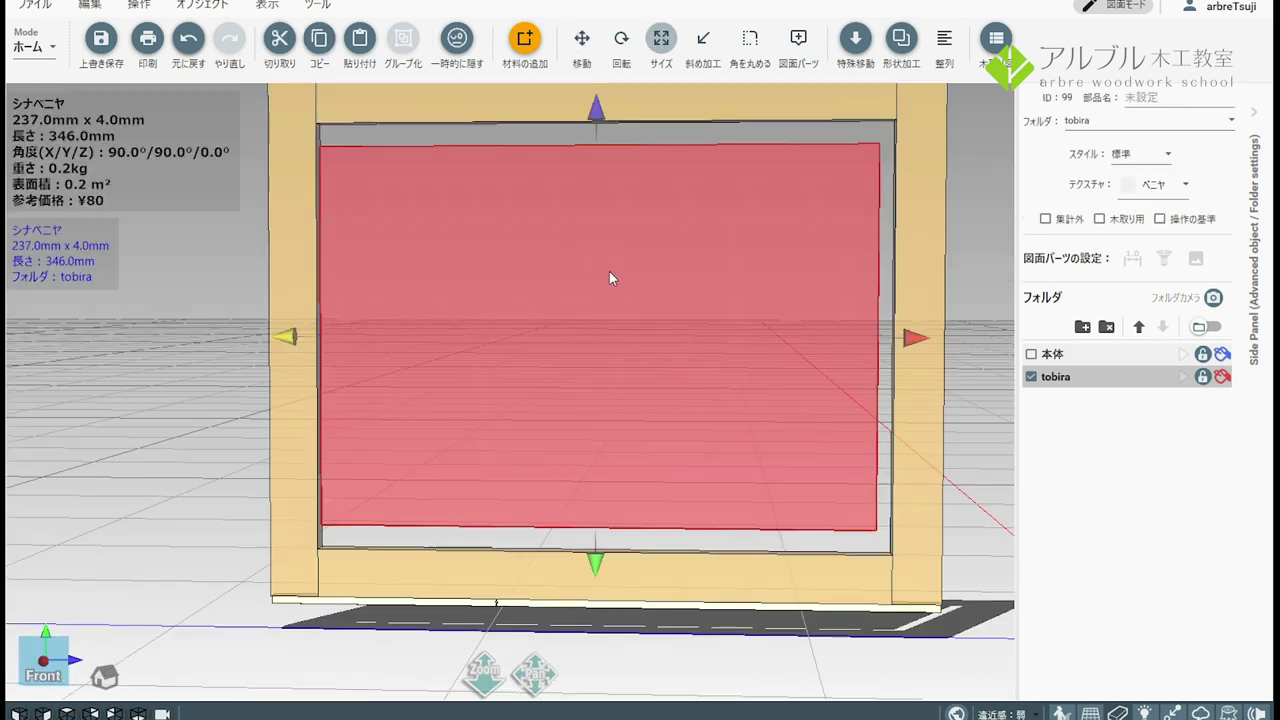
Step: Stretch the plywood panel's top, side and bottom edges to the frame, making it 275 × 365 mm
{"action": "left_click_drag", "start_coordinate": [594, 106], "coordinate": [588, 90]}
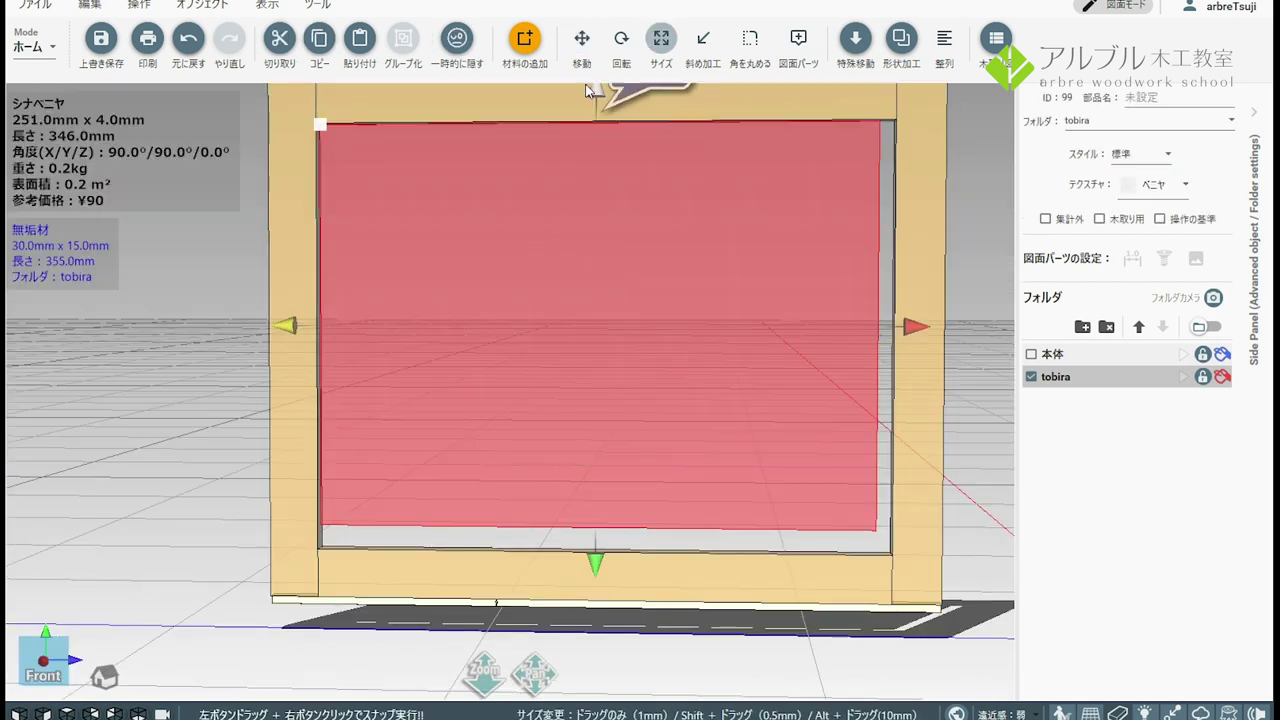
{"action": "left_click_drag", "start_coordinate": [915, 326], "coordinate": [927, 325]}
{"action": "left_click_drag", "start_coordinate": [603, 563], "coordinate": [604, 572]}
{"action": "mouse_move", "coordinate": [785, 517]}
{"action": "middle_mouse_down"}
{"action": "mouse_move", "coordinate": [600, 520]}
{"action": "mouse_move", "coordinate": [546, 489]}
{"action": "mouse_move", "coordinate": [499, 512]}
{"action": "mouse_move", "coordinate": [646, 514]}
{"action": "mouse_move", "coordinate": [584, 518]}
{"action": "mouse_move", "coordinate": [484, 488]}
{"action": "middle_mouse_up"}
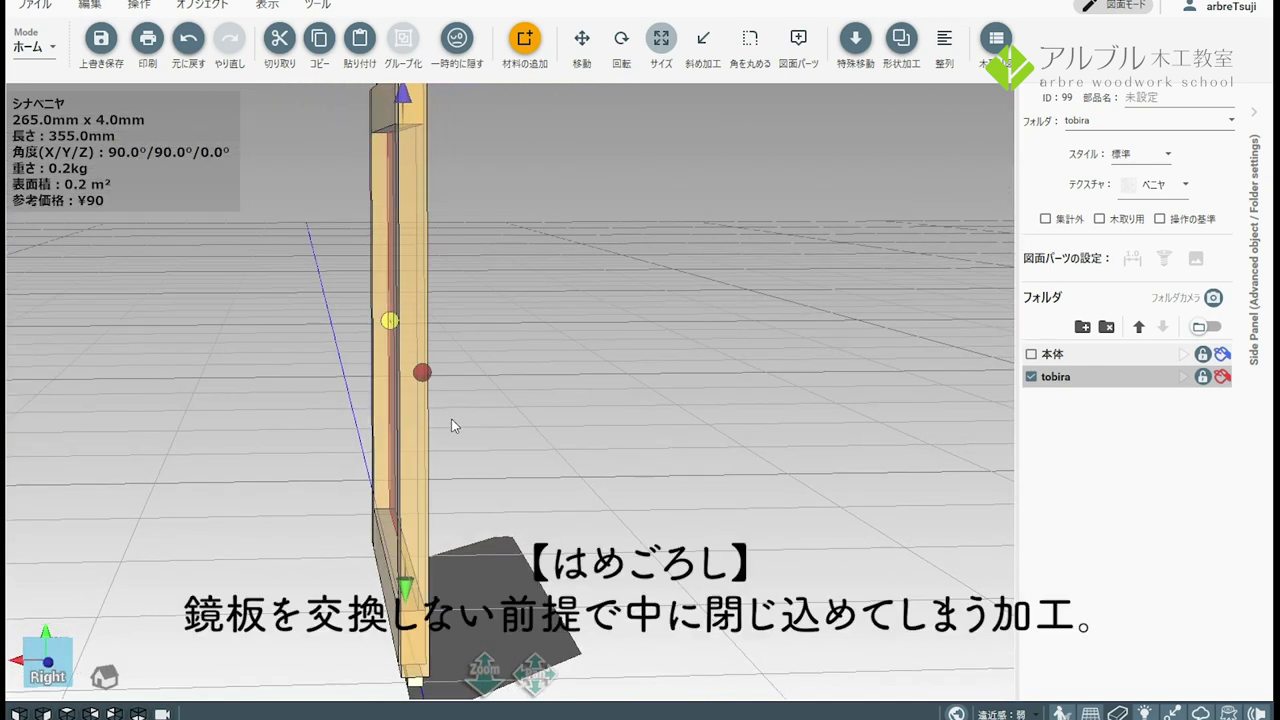
{"action": "left_click", "coordinate": [58, 662]}
{"action": "mouse_move", "coordinate": [711, 445]}
{"action": "middle_mouse_down"}
{"action": "mouse_move", "coordinate": [691, 468]}
{"action": "mouse_move", "coordinate": [625, 463]}
{"action": "mouse_move", "coordinate": [642, 478]}
{"action": "mouse_move", "coordinate": [740, 449]}
{"action": "mouse_move", "coordinate": [719, 469]}
{"action": "mouse_move", "coordinate": [680, 469]}
{"action": "mouse_move", "coordinate": [749, 466]}
{"action": "mouse_move", "coordinate": [650, 440]}
{"action": "middle_mouse_up"}
{"action": "mouse_move", "coordinate": [337, 314]}
{"action": "middle_mouse_down"}
{"action": "mouse_move", "coordinate": [386, 329]}
{"action": "mouse_move", "coordinate": [677, 217]}
{"action": "middle_mouse_up"}
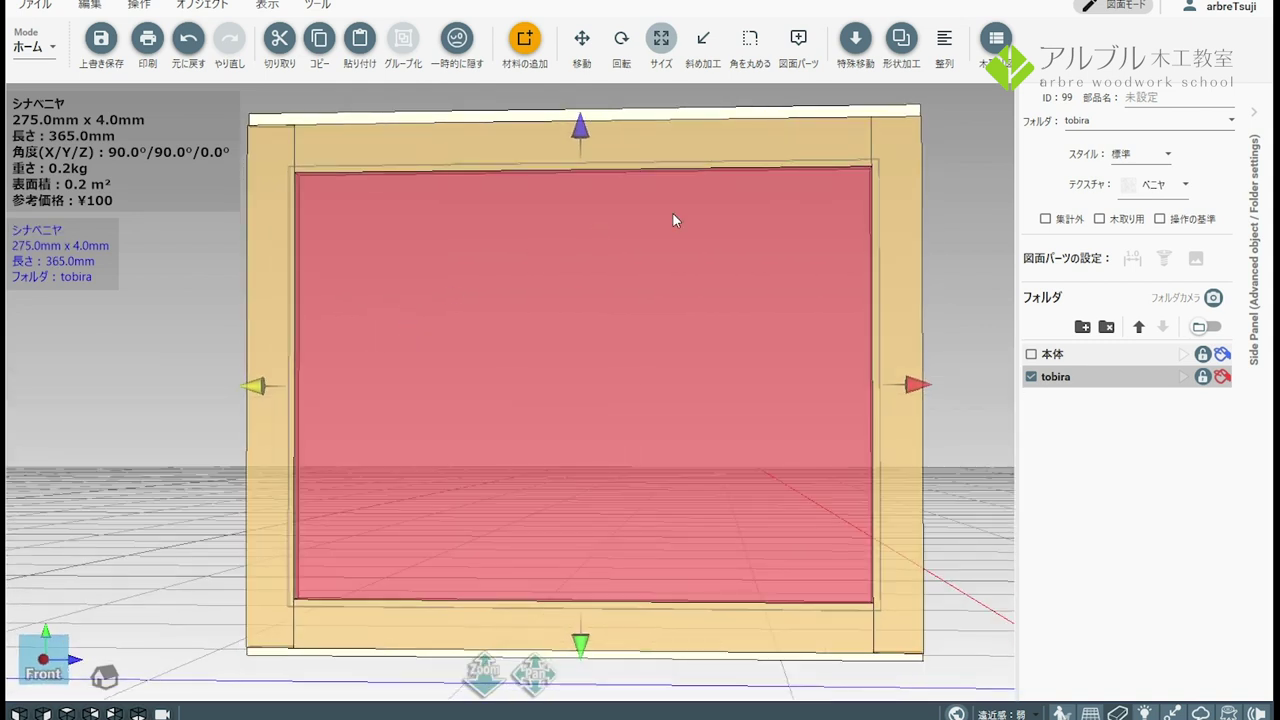
Step: Try a Special Move of the panel, undo it, then box-select all the door parts
{"action": "left_click", "coordinate": [855, 38]}
{"action": "left_click", "coordinate": [851, 106]}
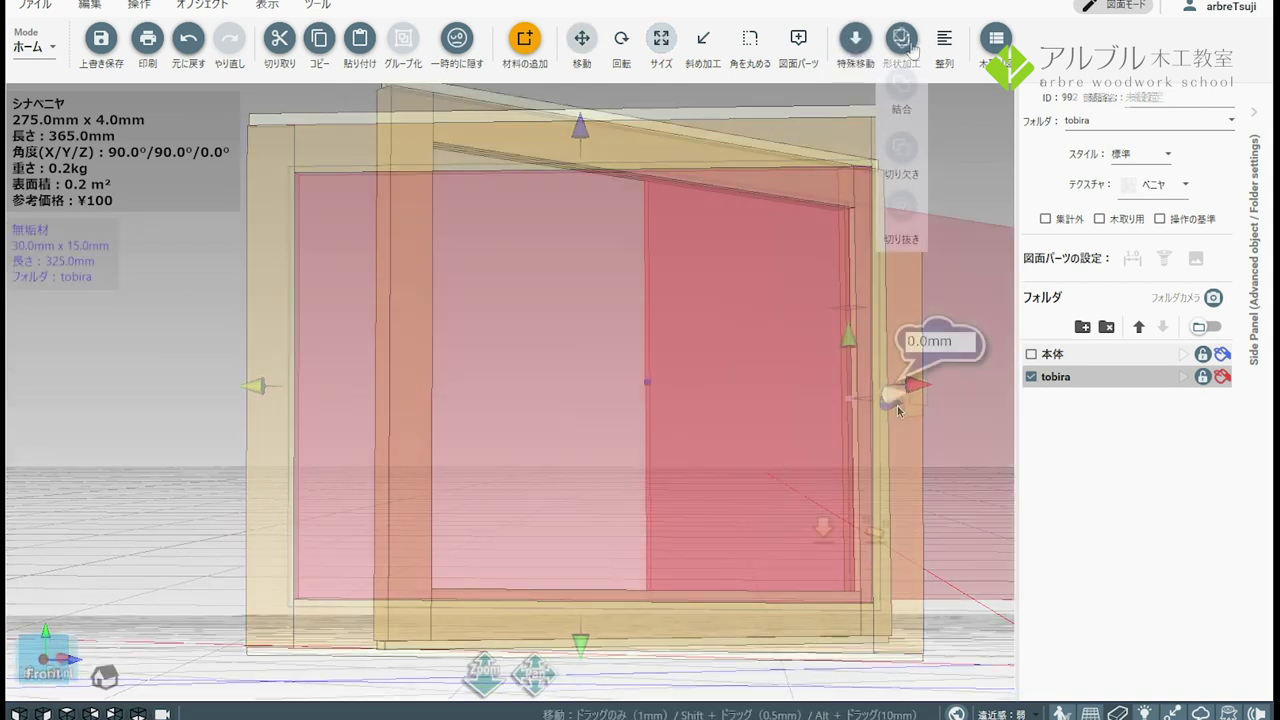
{"action": "mouse_move", "coordinate": [896, 407]}
{"action": "left_mouse_down"}
{"action": "mouse_move", "coordinate": [831, 400]}
{"action": "mouse_move", "coordinate": [543, 432]}
{"action": "mouse_move", "coordinate": [584, 424]}
{"action": "left_mouse_up"}
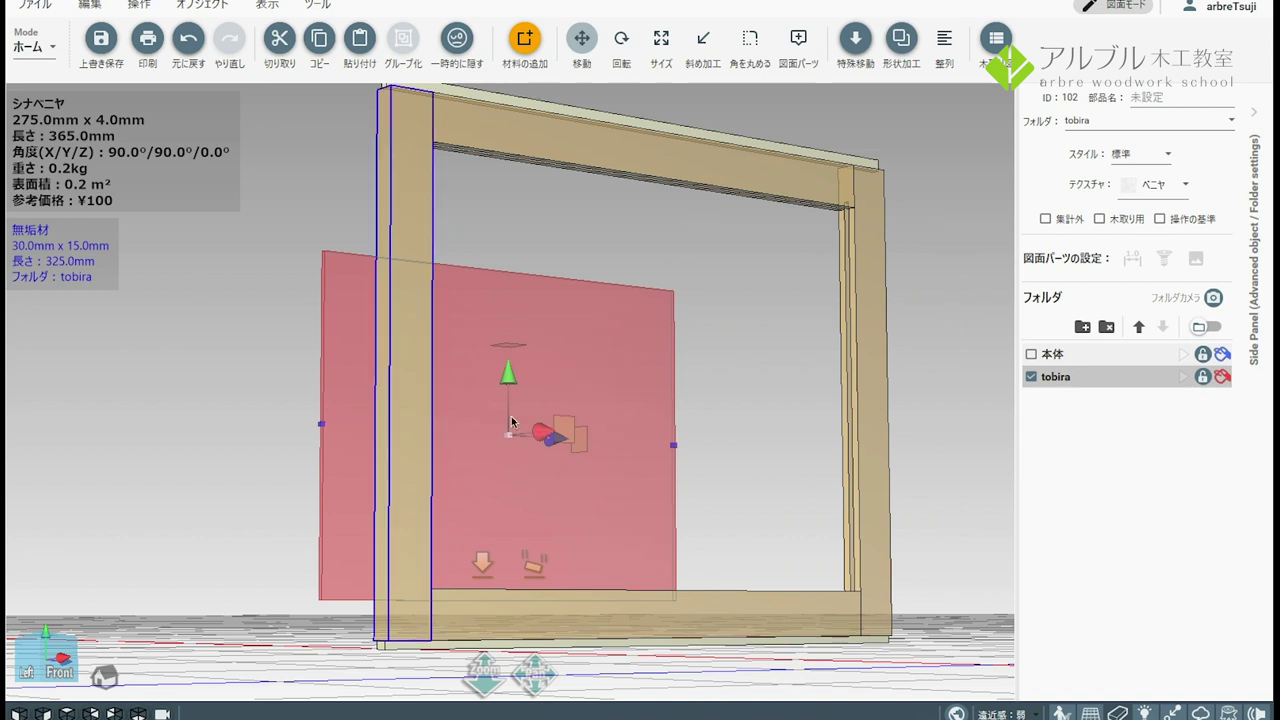
{"action": "key", "text": "ctrl+z"}
{"action": "key", "text": "ctrl+z"}
{"action": "mouse_move", "coordinate": [628, 408]}
{"action": "middle_mouse_down"}
{"action": "mouse_move", "coordinate": [818, 426]}
{"action": "mouse_move", "coordinate": [751, 425]}
{"action": "mouse_move", "coordinate": [774, 394]}
{"action": "middle_mouse_up"}
{"action": "left_click", "coordinate": [764, 424]}
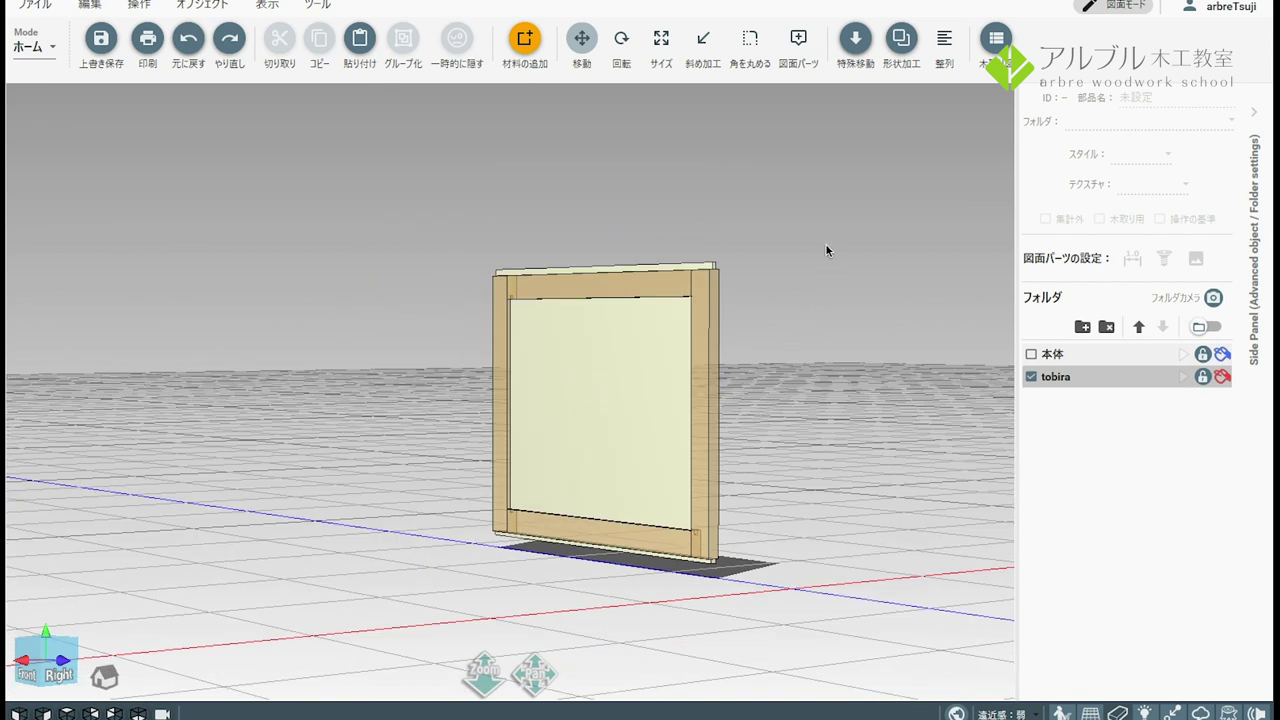
{"action": "left_click_drag", "start_coordinate": [826, 245], "coordinate": [428, 545]}
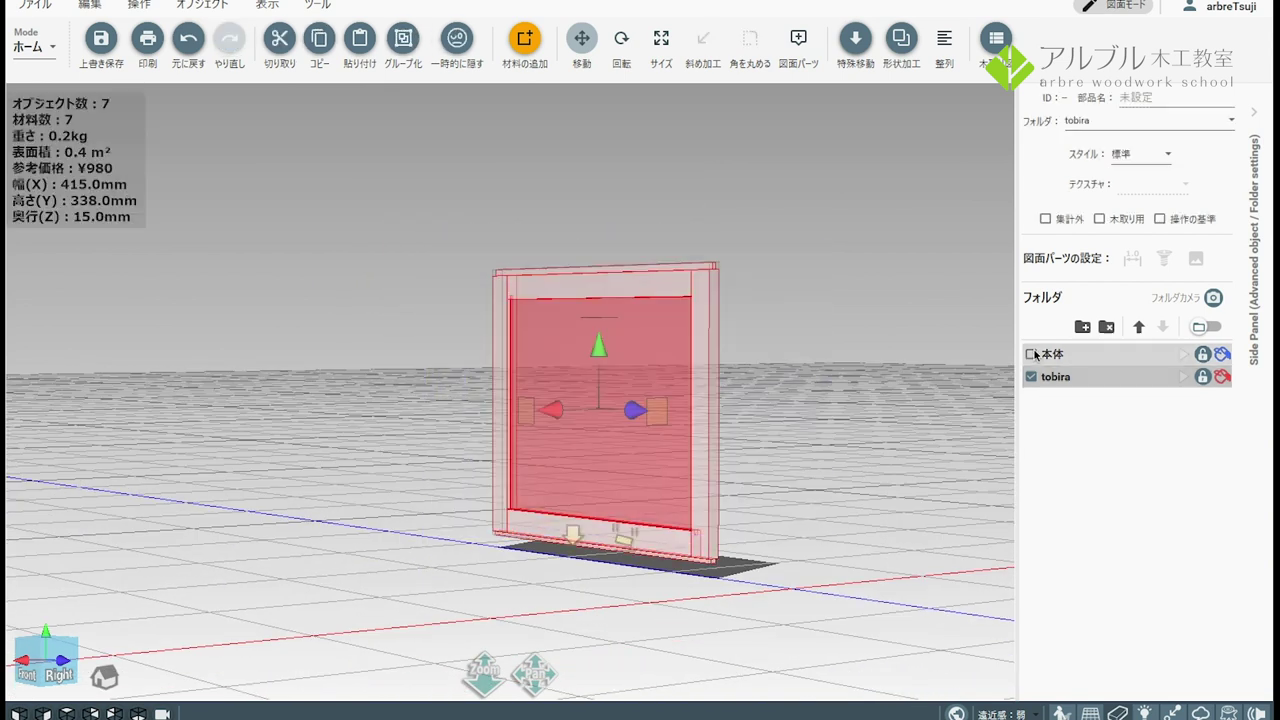
{"action": "left_click", "coordinate": [1031, 354]}
Step: Zoom and orbit to inspect the door's bottom sitting in the lower groove
{"action": "scroll", "coordinate": [735, 227], "scroll_direction": "up", "scroll_amount": 3}
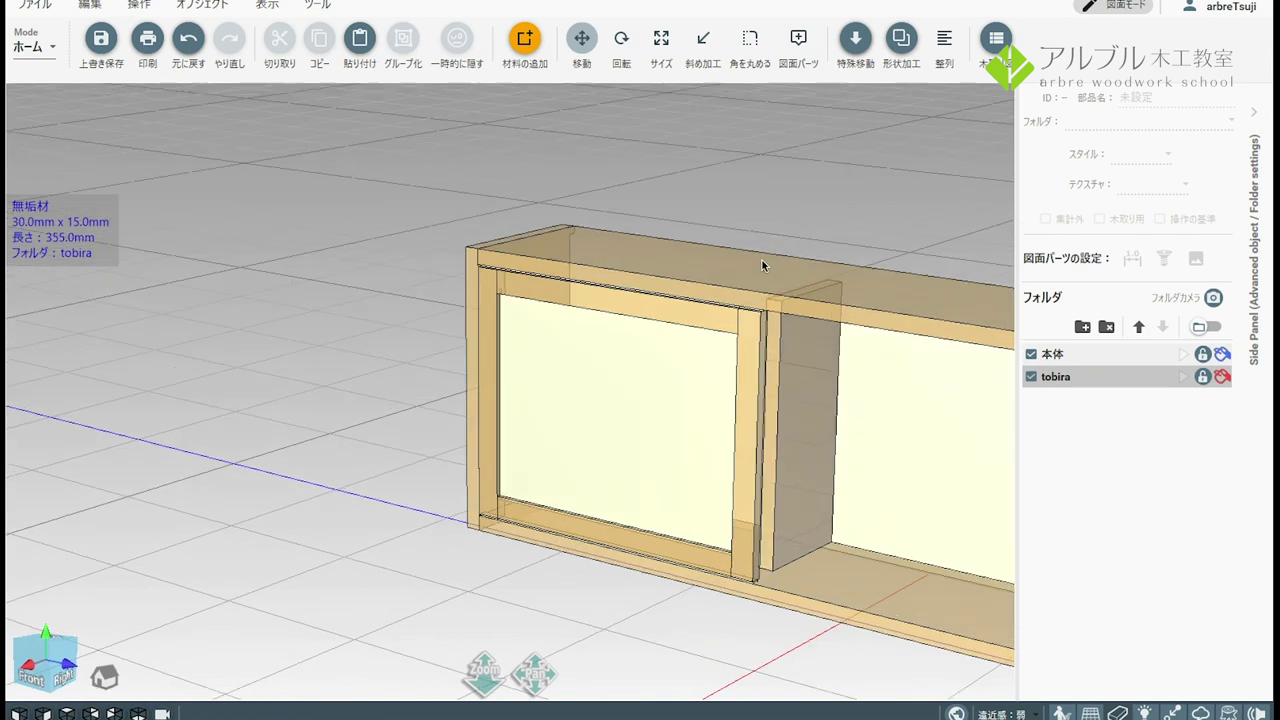
{"action": "middle_click_drag", "start_coordinate": [762, 264], "coordinate": [608, 263]}
{"action": "scroll", "coordinate": [574, 251], "scroll_direction": "up", "scroll_amount": 3}
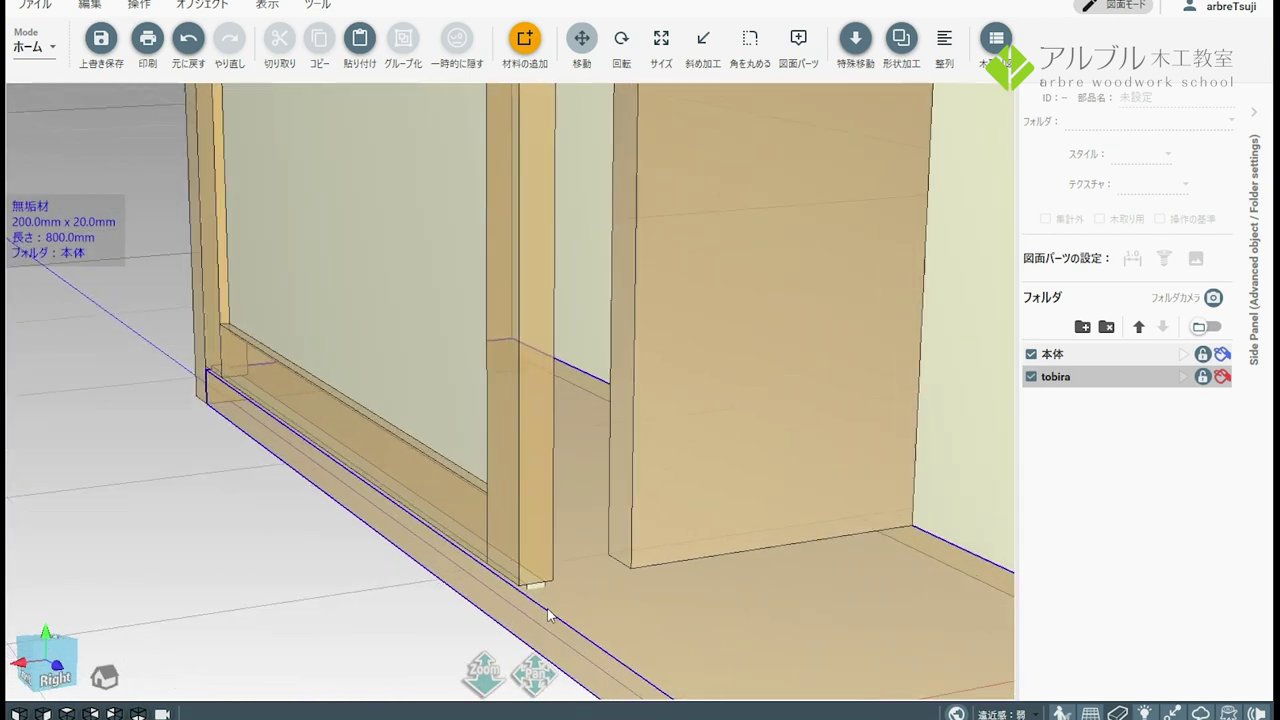
{"action": "scroll", "coordinate": [548, 615], "scroll_direction": "up", "scroll_amount": 2}
{"action": "scroll", "coordinate": [531, 600], "scroll_direction": "up", "scroll_amount": 2}
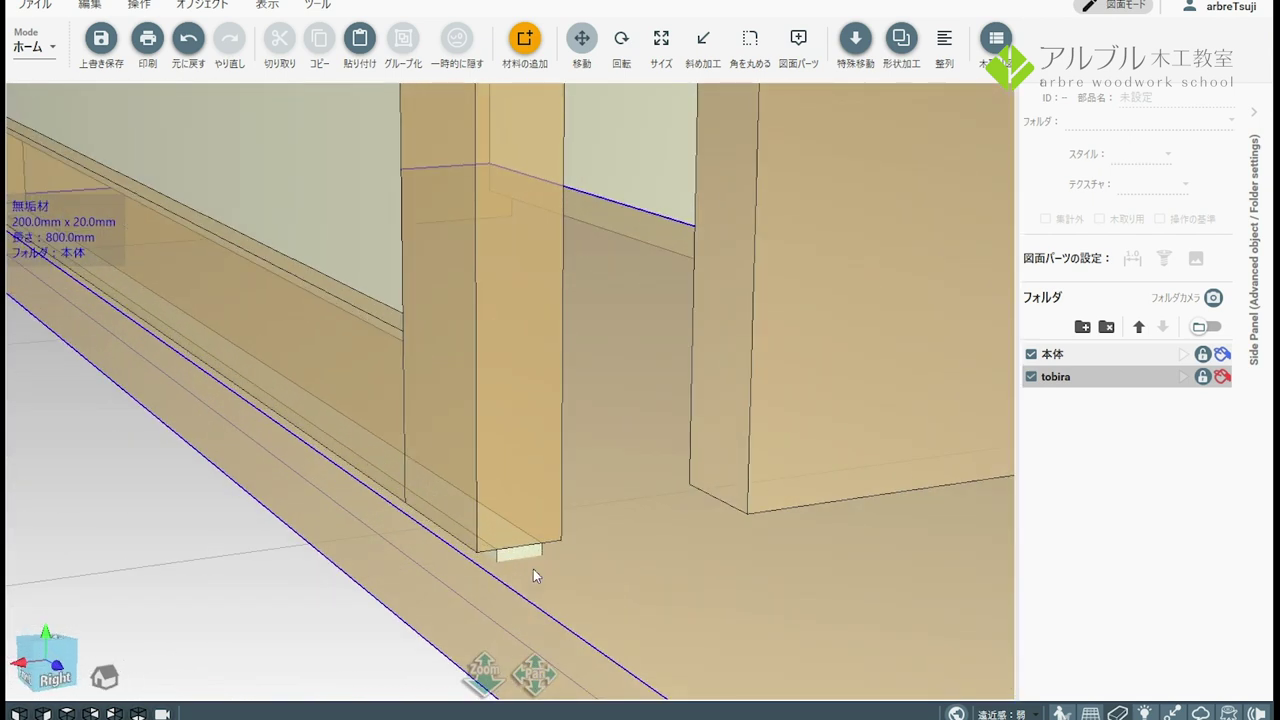
{"action": "middle_click_drag", "start_coordinate": [560, 503], "coordinate": [631, 441]}
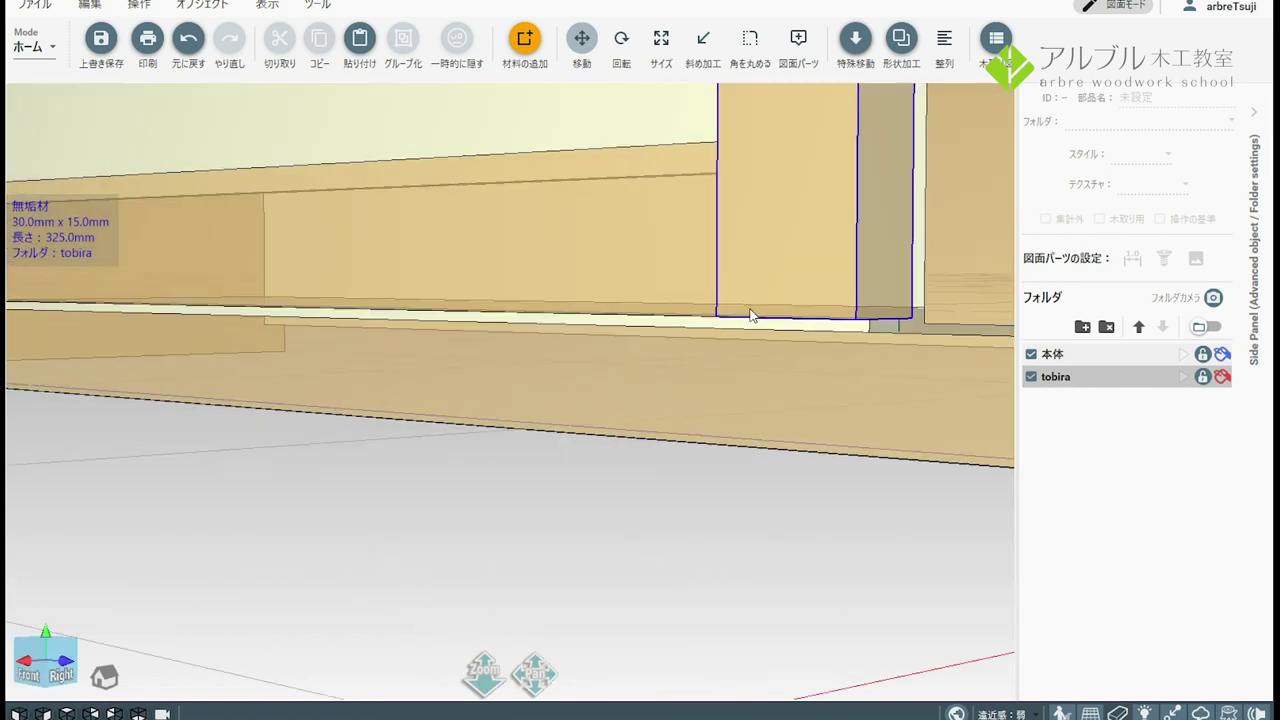
Step: Inspect the door's top rail and the partition, ending on a straight front view
{"action": "middle_click_drag", "start_coordinate": [826, 266], "coordinate": [714, 354]}
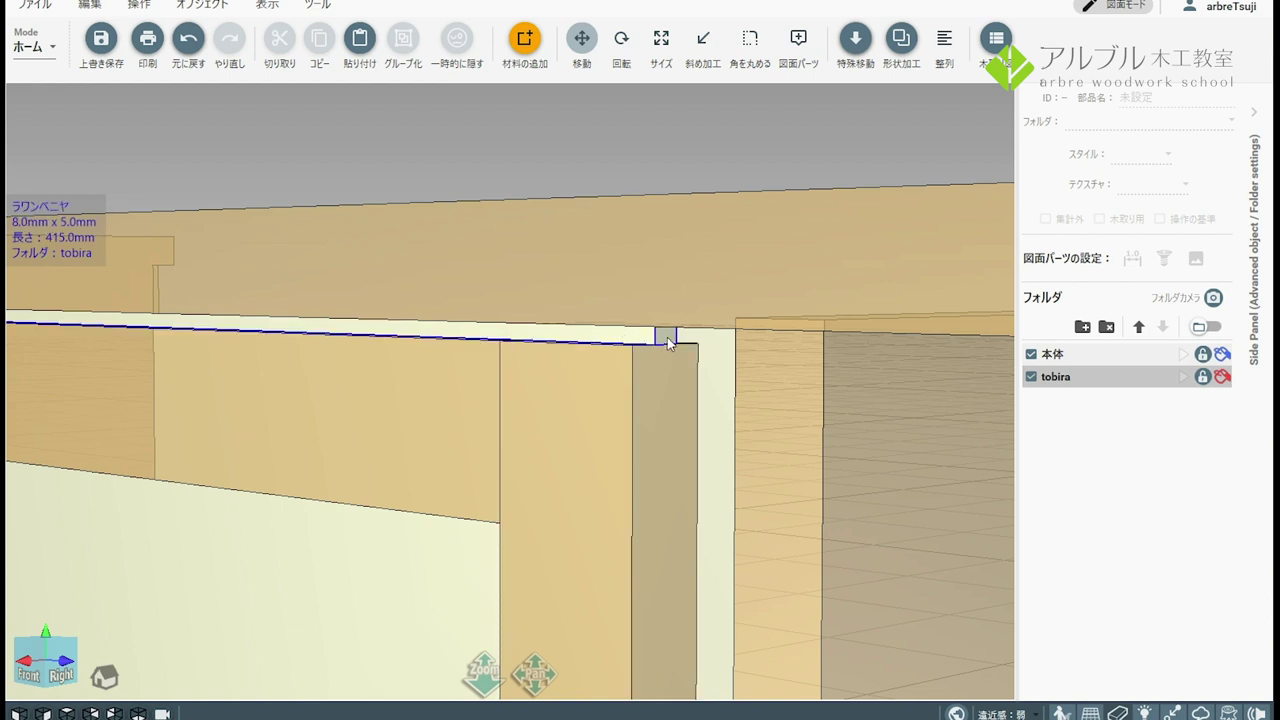
{"action": "scroll", "coordinate": [660, 348], "scroll_direction": "down", "scroll_amount": 3}
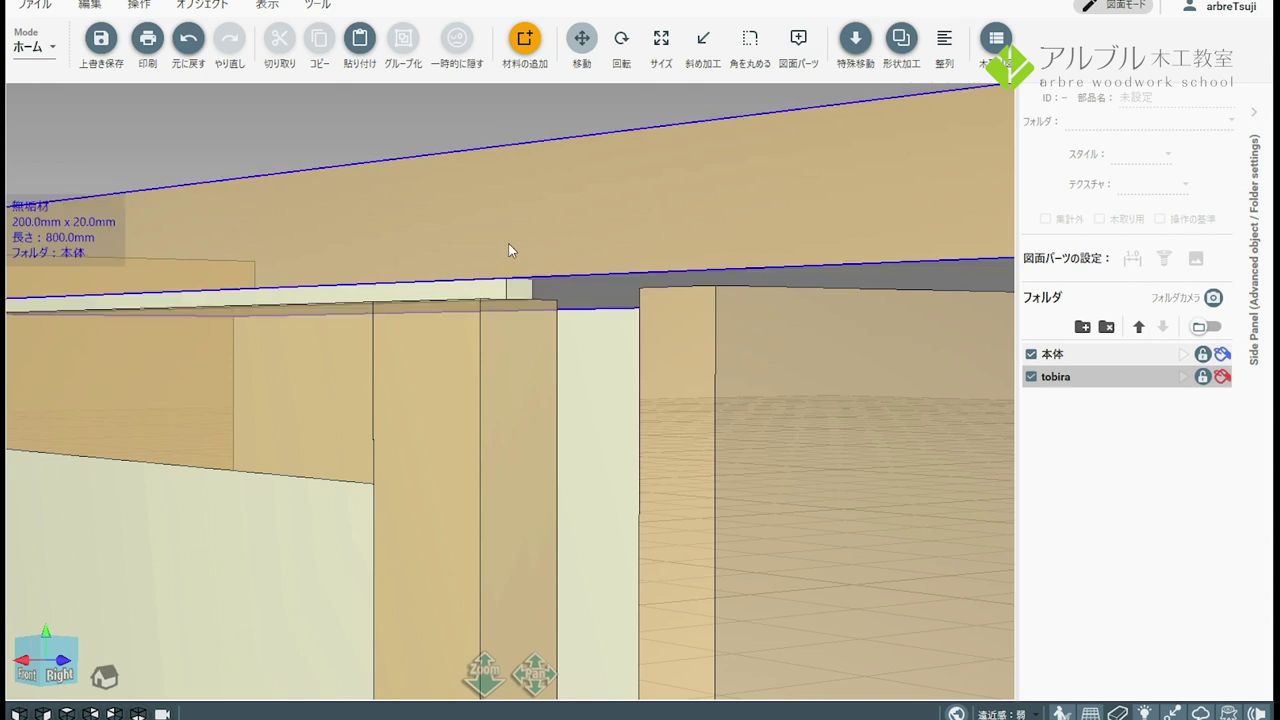
{"action": "mouse_move", "coordinate": [536, 262]}
{"action": "left_mouse_down"}
{"action": "mouse_move", "coordinate": [428, 280]}
{"action": "mouse_move", "coordinate": [523, 323]}
{"action": "left_mouse_up"}
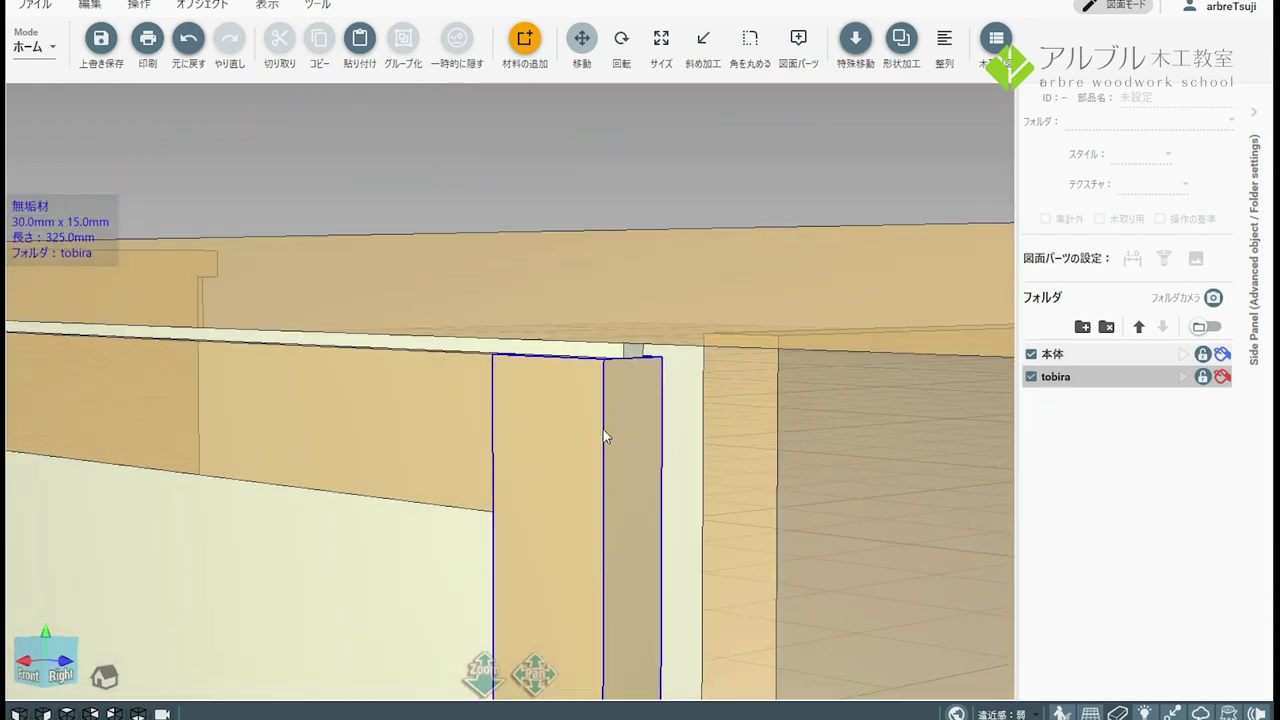
{"action": "mouse_move", "coordinate": [606, 440]}
{"action": "left_mouse_down"}
{"action": "mouse_move", "coordinate": [623, 463]}
{"action": "mouse_move", "coordinate": [563, 306]}
{"action": "left_mouse_up"}
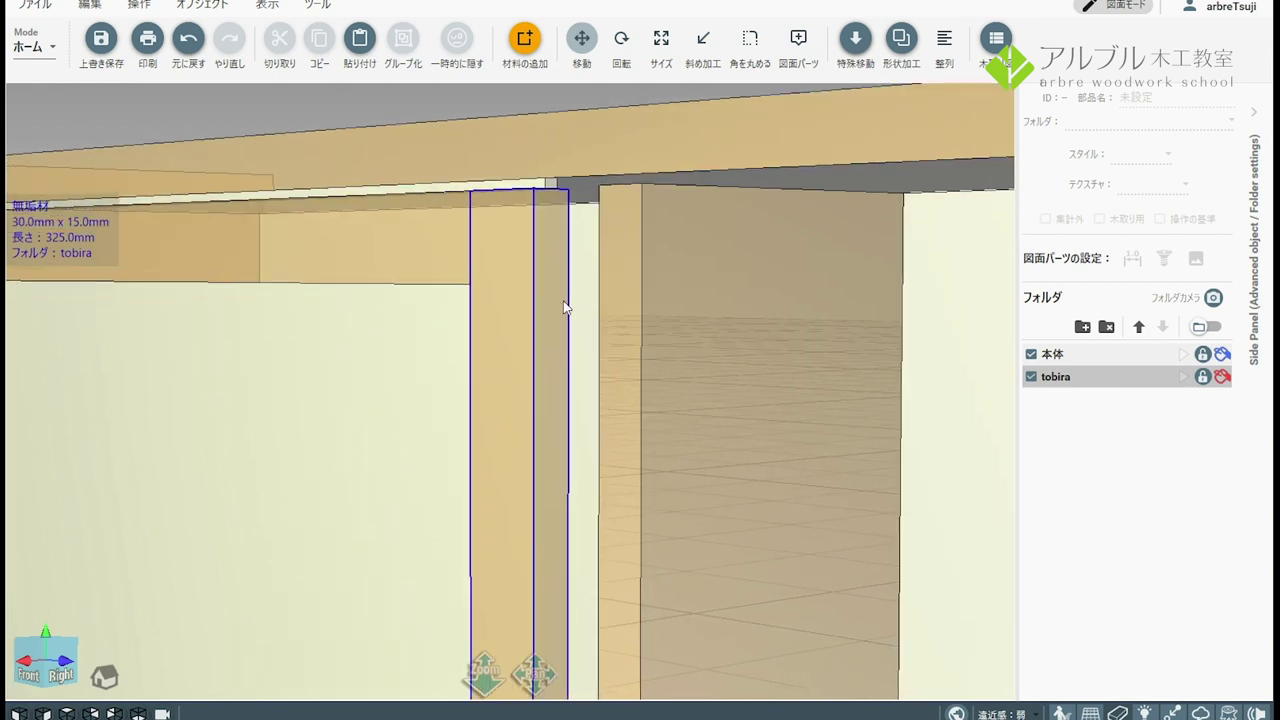
{"action": "left_click_drag", "start_coordinate": [640, 368], "coordinate": [622, 361]}
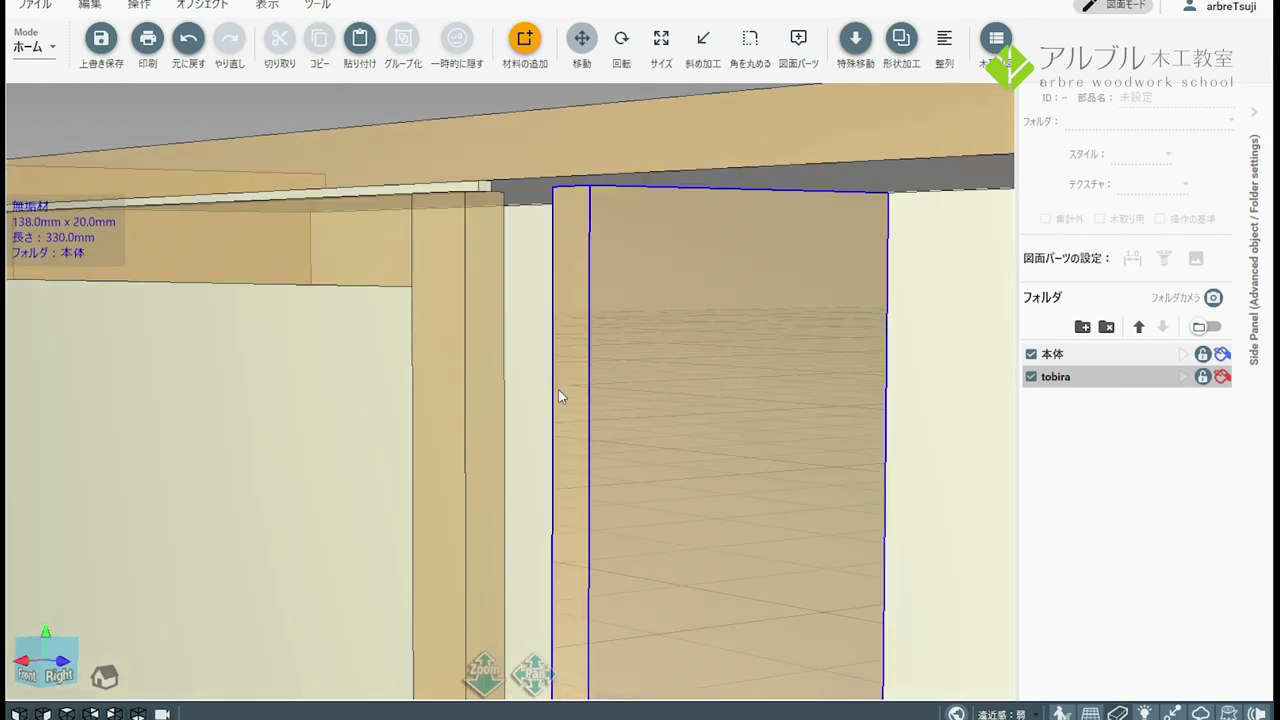
{"action": "left_click_drag", "start_coordinate": [532, 396], "coordinate": [557, 400]}
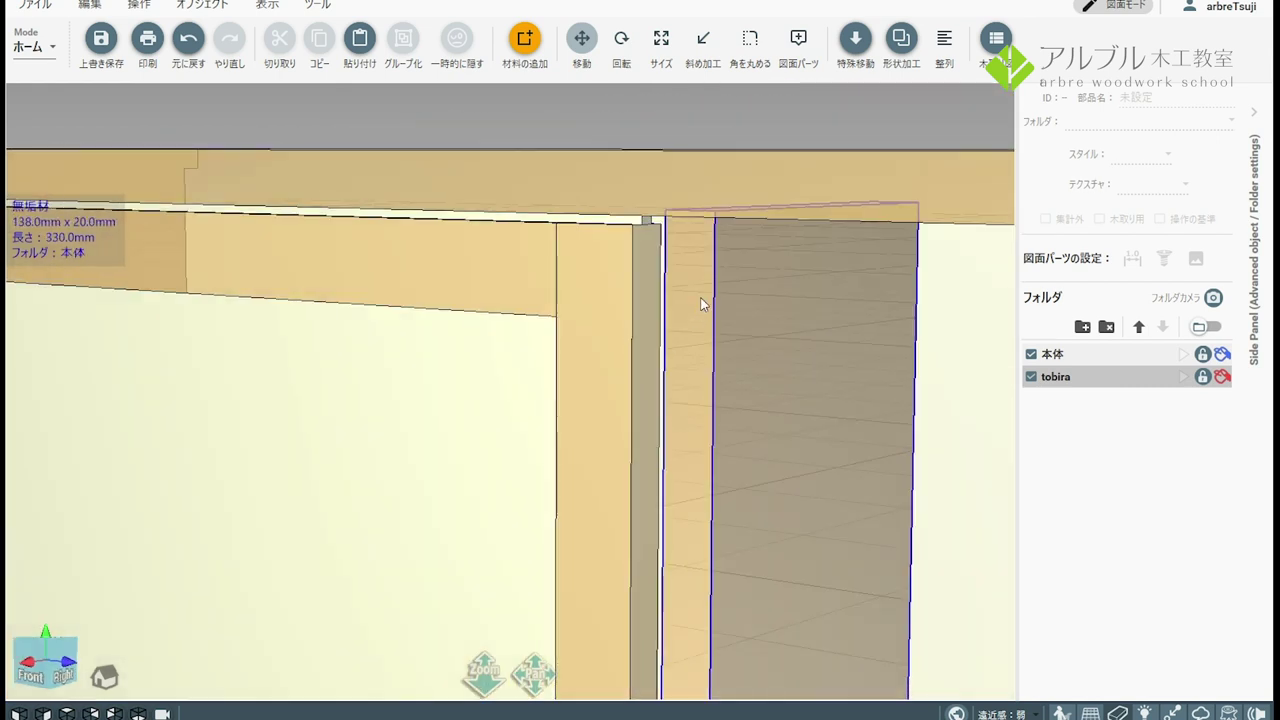
{"action": "left_click_drag", "start_coordinate": [635, 457], "coordinate": [646, 405]}
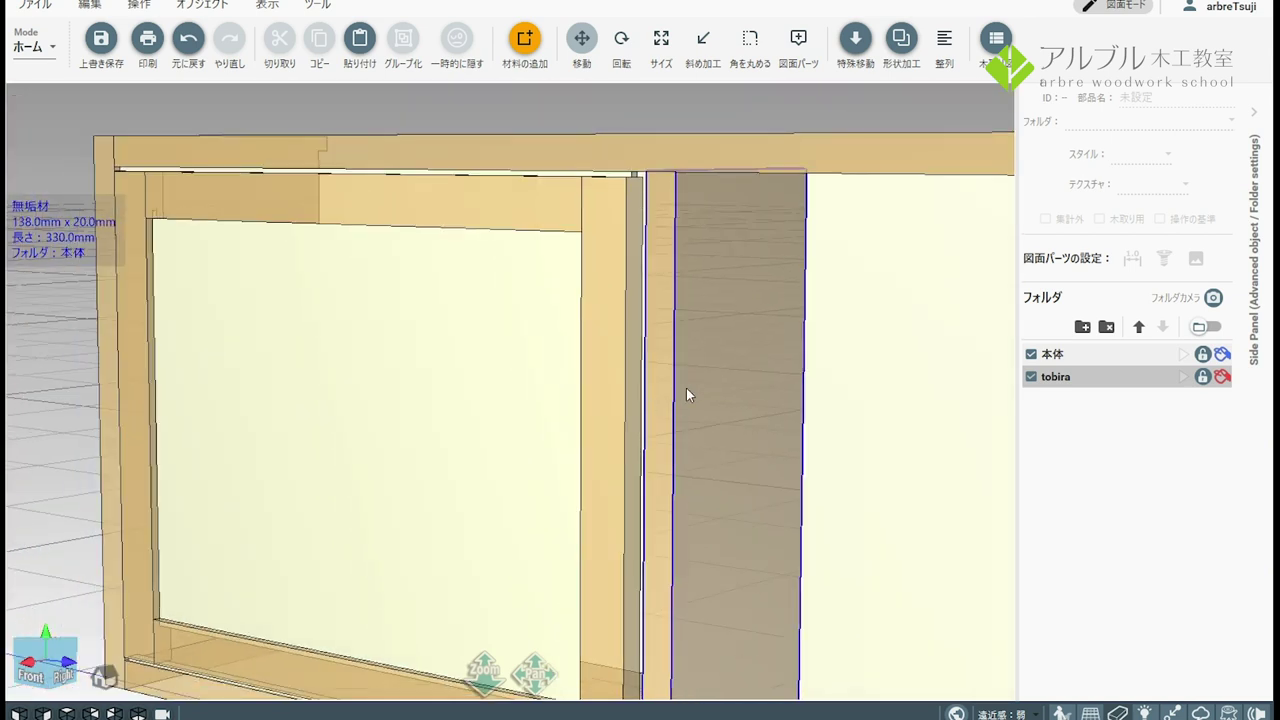
{"action": "left_click_drag", "start_coordinate": [443, 371], "coordinate": [535, 371]}
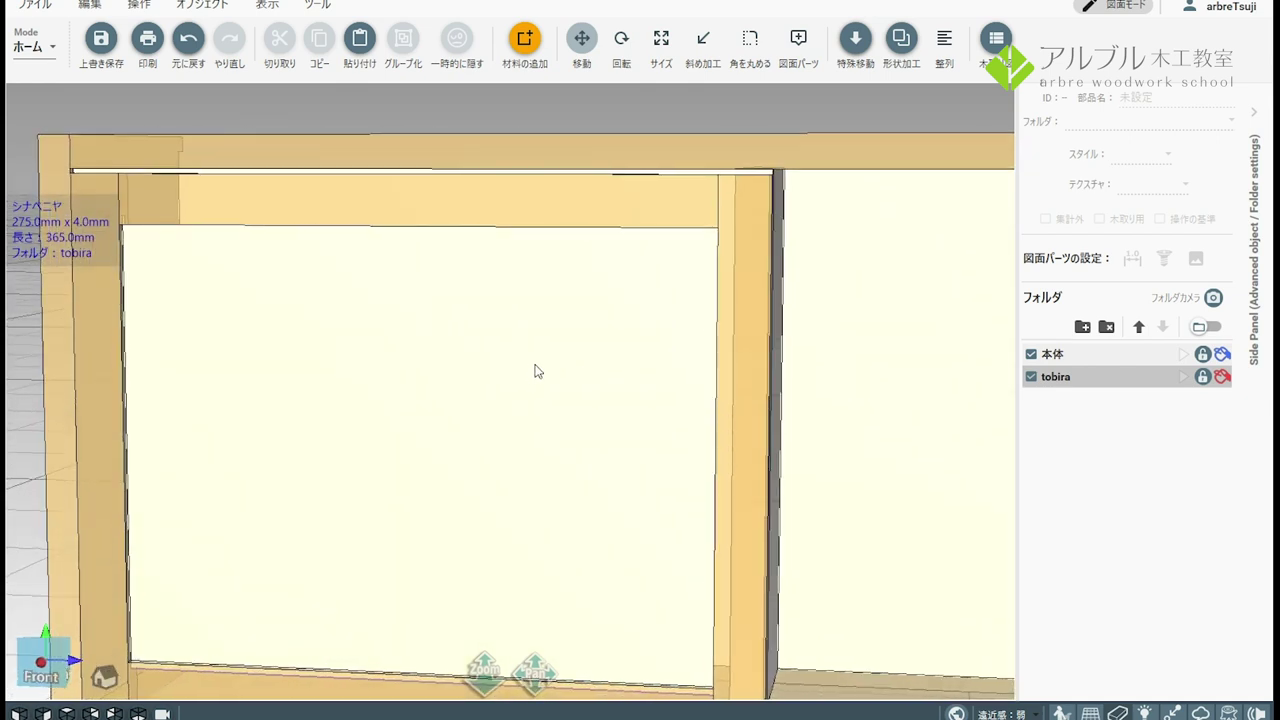
Step: Orbit and pan toward the partition to inspect the door's top edge
{"action": "left_click_drag", "start_coordinate": [363, 362], "coordinate": [487, 327]}
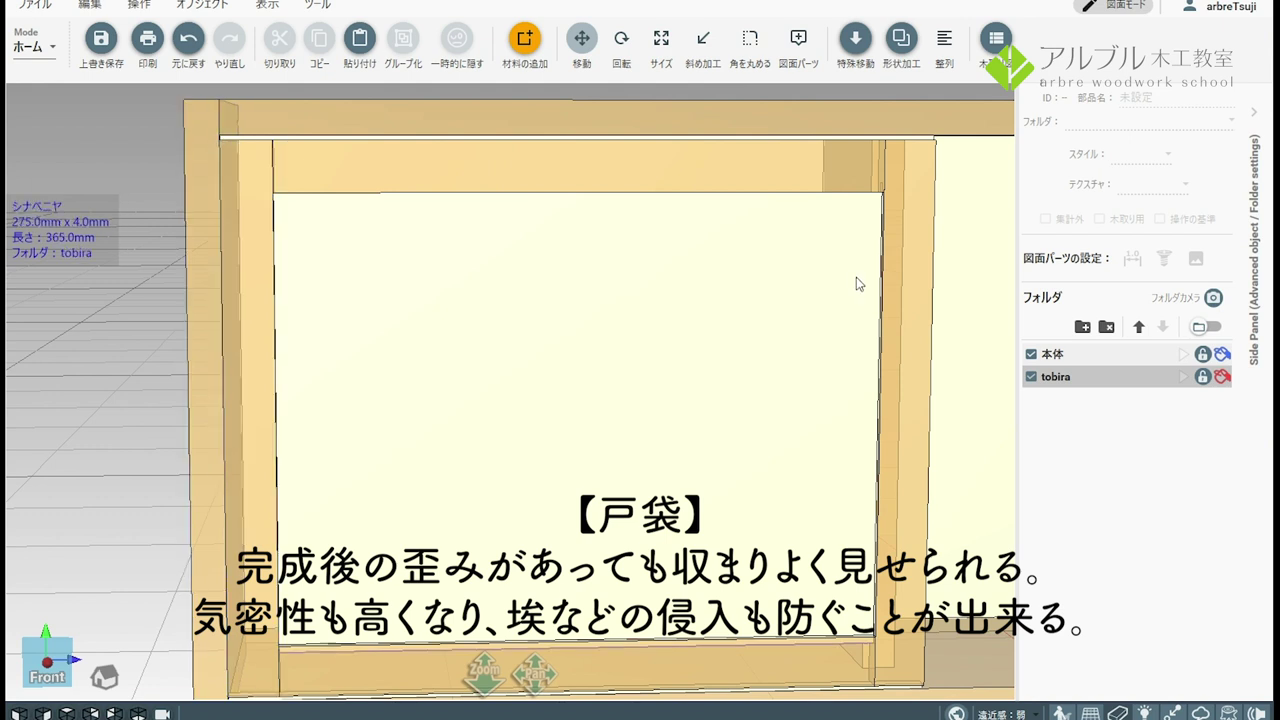
{"action": "middle_click_drag", "start_coordinate": [856, 277], "coordinate": [743, 237]}
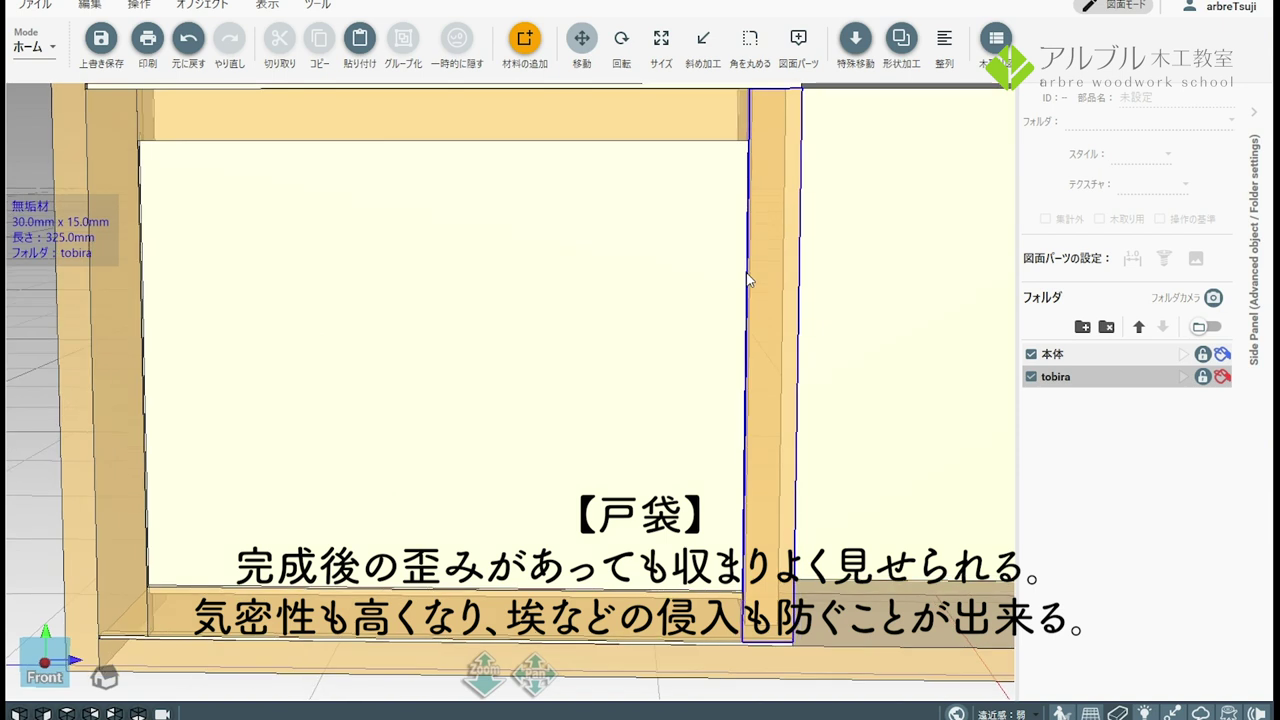
{"action": "middle_click_drag", "start_coordinate": [908, 314], "coordinate": [752, 296]}
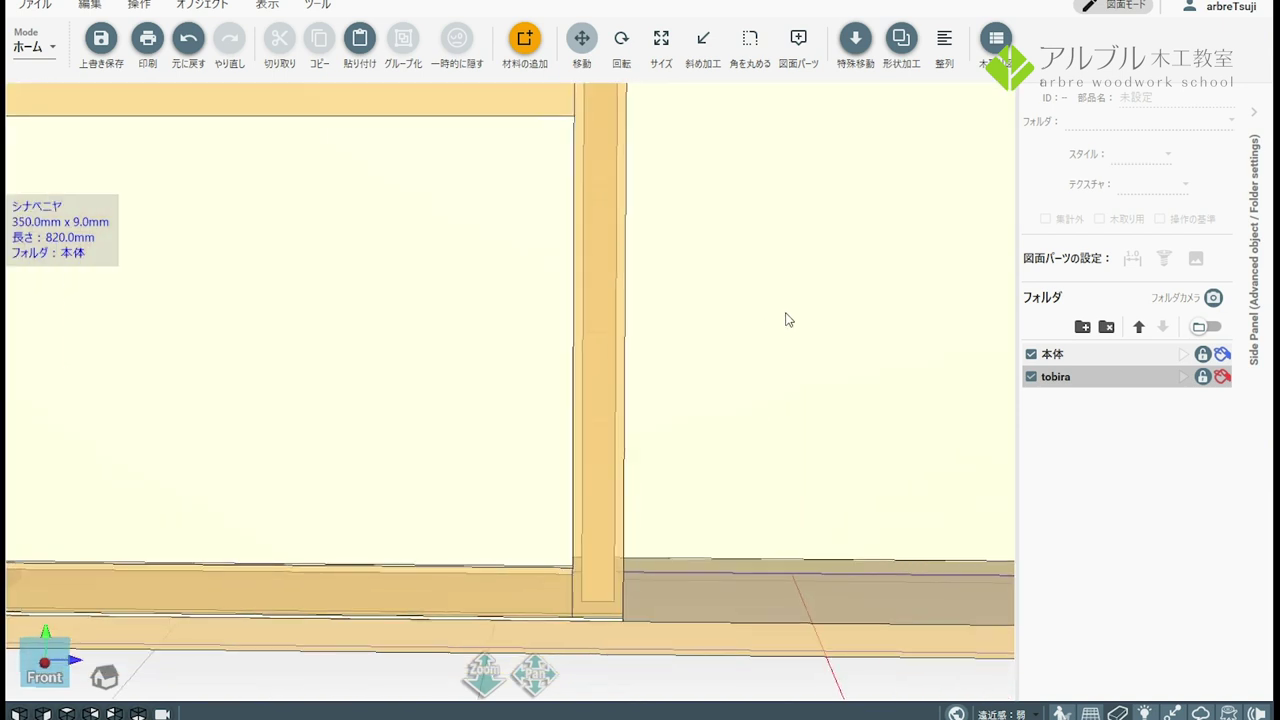
{"action": "left_click_drag", "start_coordinate": [703, 317], "coordinate": [630, 339]}
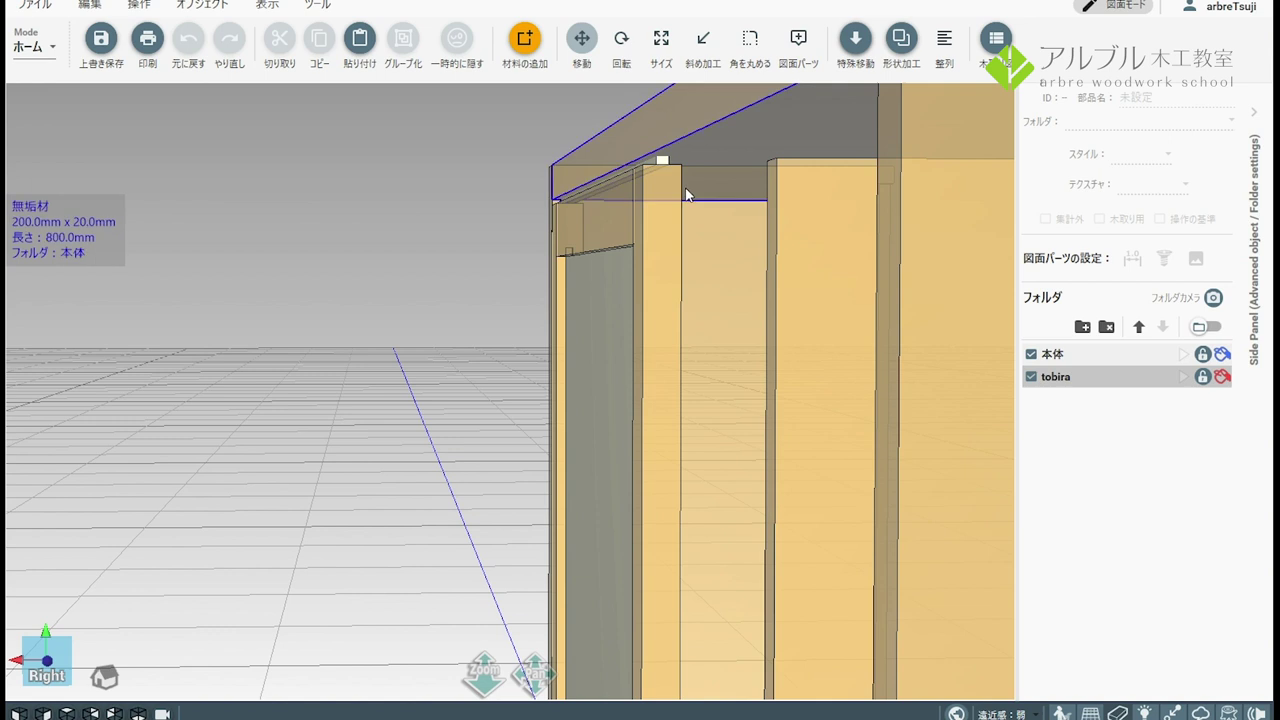
{"action": "mouse_move", "coordinate": [655, 209]}
{"action": "left_mouse_down"}
{"action": "mouse_move", "coordinate": [485, 252]}
{"action": "mouse_move", "coordinate": [580, 259]}
{"action": "mouse_move", "coordinate": [486, 257]}
{"action": "left_mouse_up"}
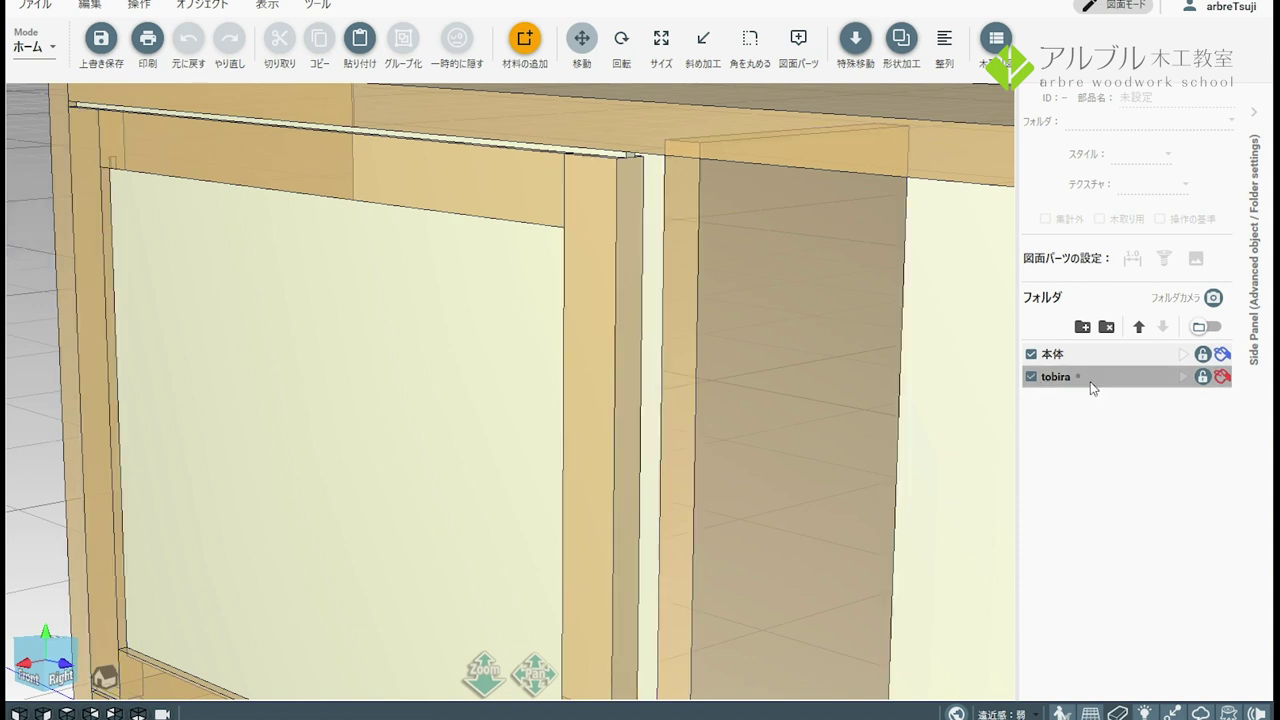
Step: Hide the 本体 body, select the whole door and shift it 5 mm
{"action": "left_click", "coordinate": [1037, 361]}
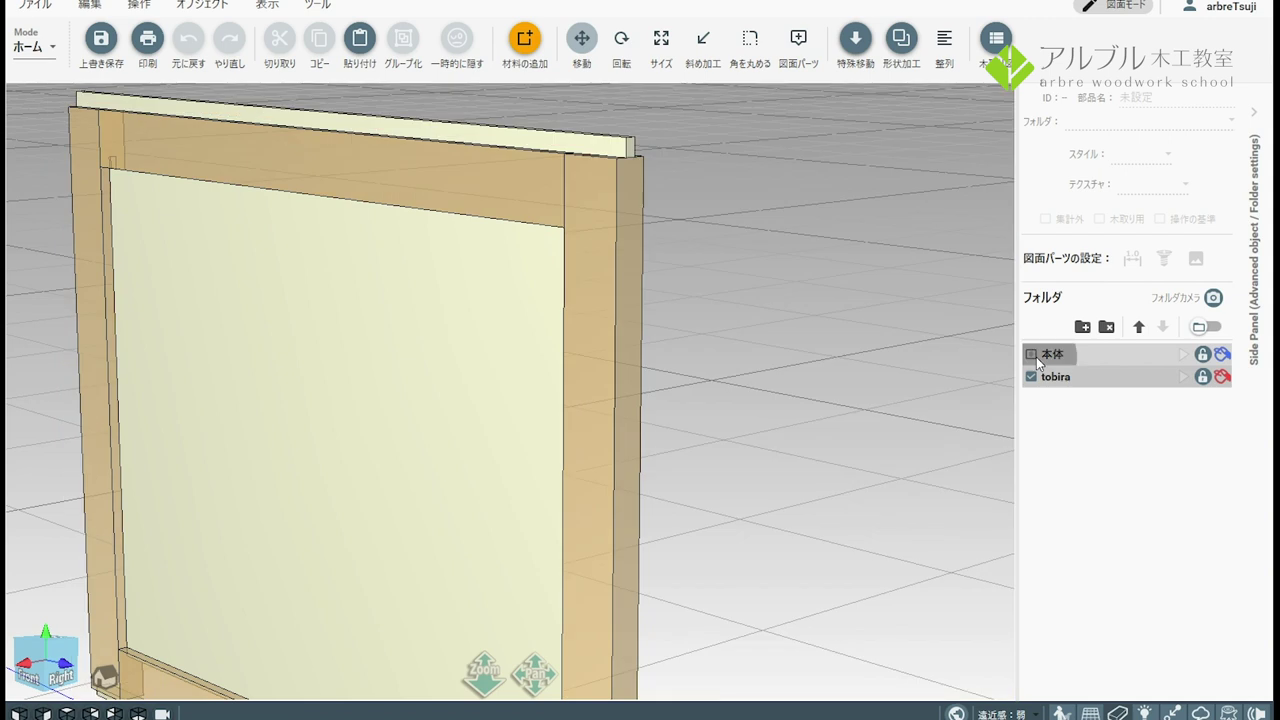
{"action": "left_click", "coordinate": [385, 400]}
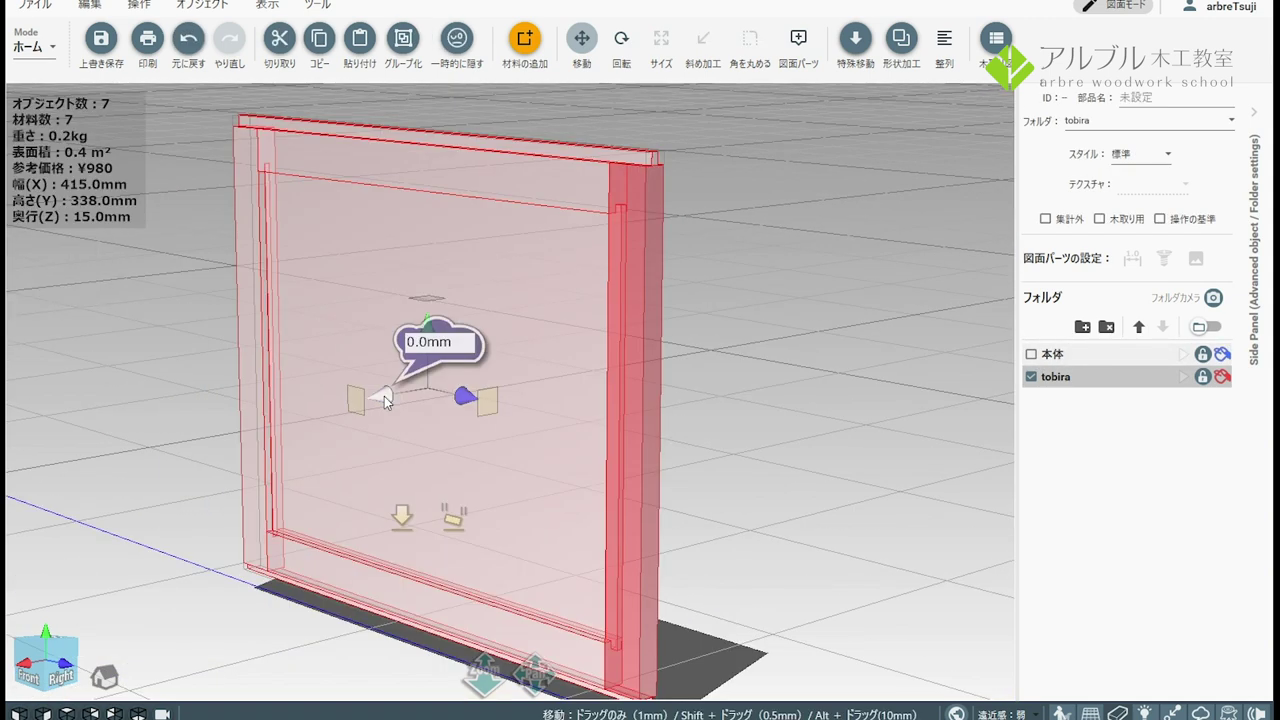
{"action": "key", "text": "Return"}
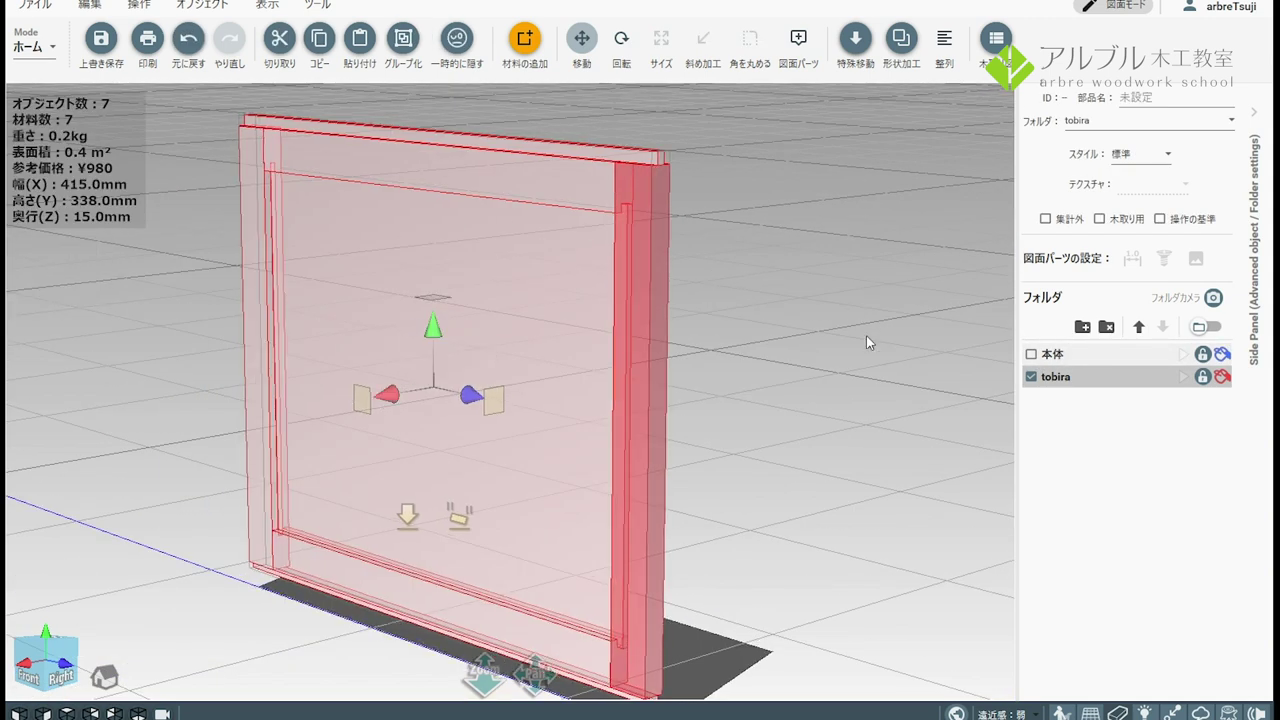
Step: Show the 本体 body again and check the door stile, side panel and plywood panel sizes
{"action": "left_click", "coordinate": [1032, 356]}
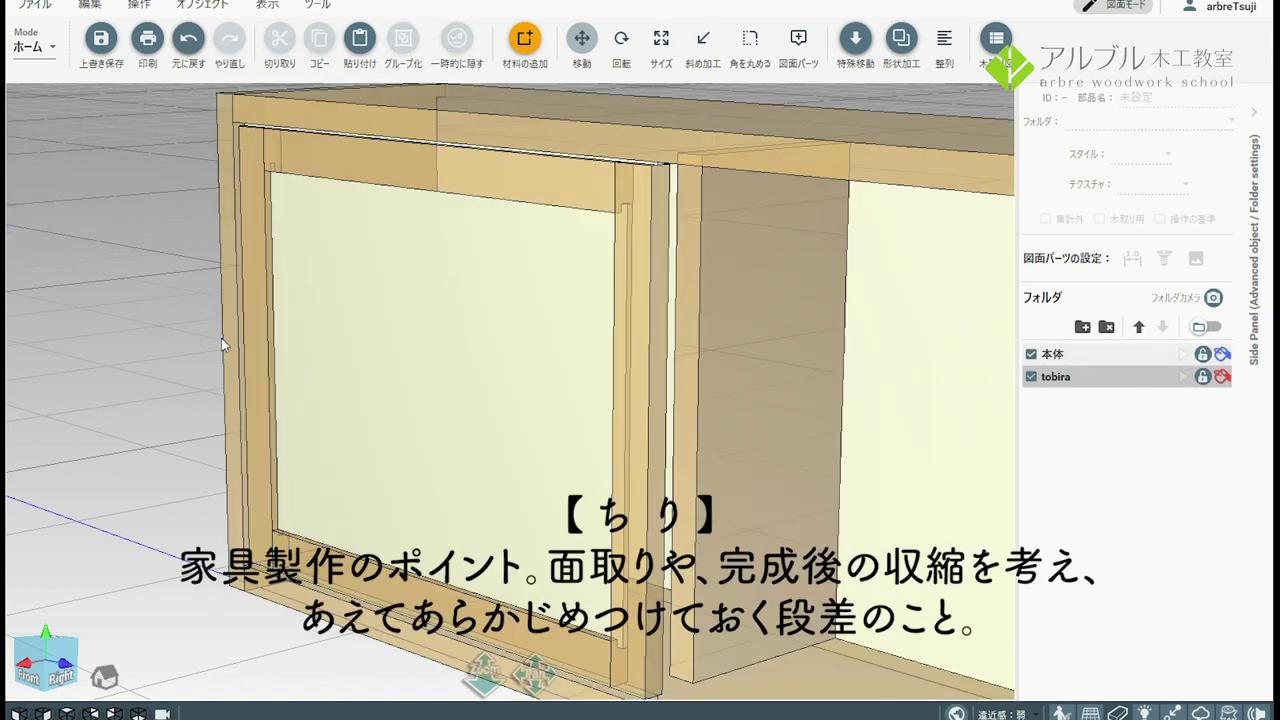
{"action": "scroll", "coordinate": [221, 337], "scroll_direction": "up", "scroll_amount": 3}
{"action": "scroll", "coordinate": [221, 337], "scroll_direction": "up", "scroll_amount": 2}
{"action": "scroll", "coordinate": [282, 431], "scroll_direction": "down", "scroll_amount": 2}
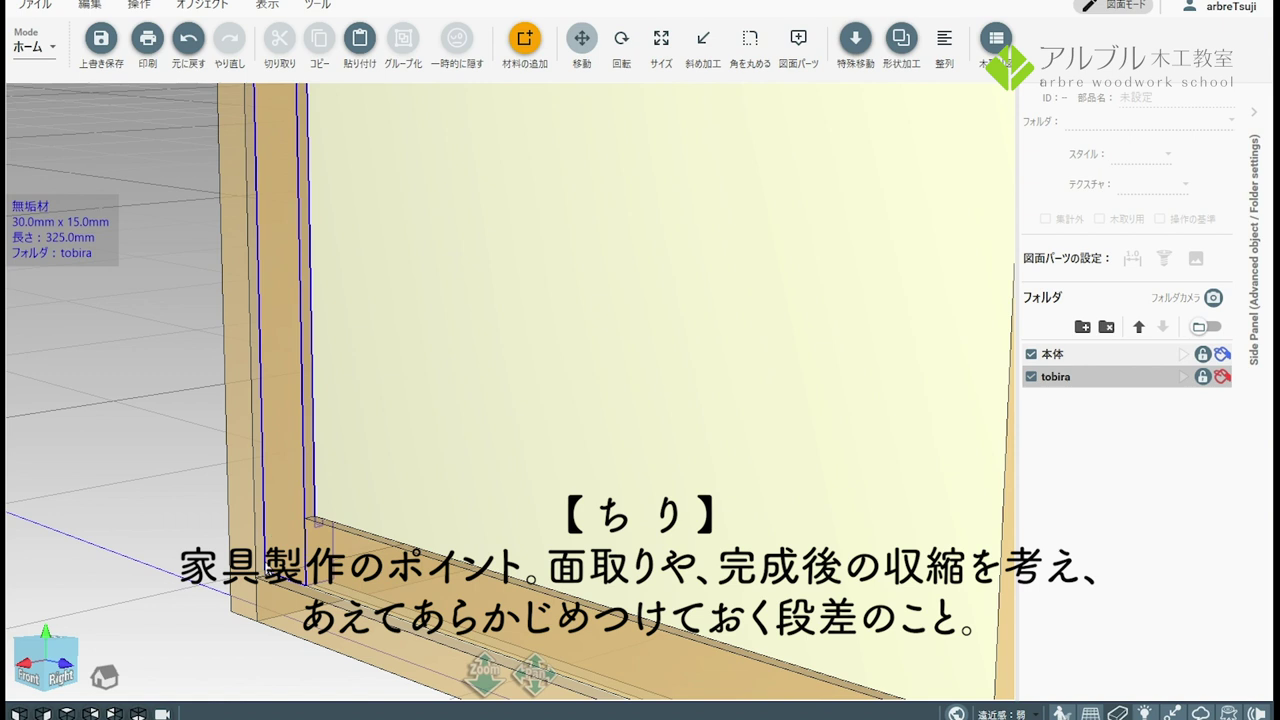
{"action": "mouse_move", "coordinate": [454, 486]}
{"action": "left_mouse_down"}
{"action": "mouse_move", "coordinate": [414, 463]}
{"action": "mouse_move", "coordinate": [475, 378]}
{"action": "mouse_move", "coordinate": [528, 334]}
{"action": "left_mouse_up"}
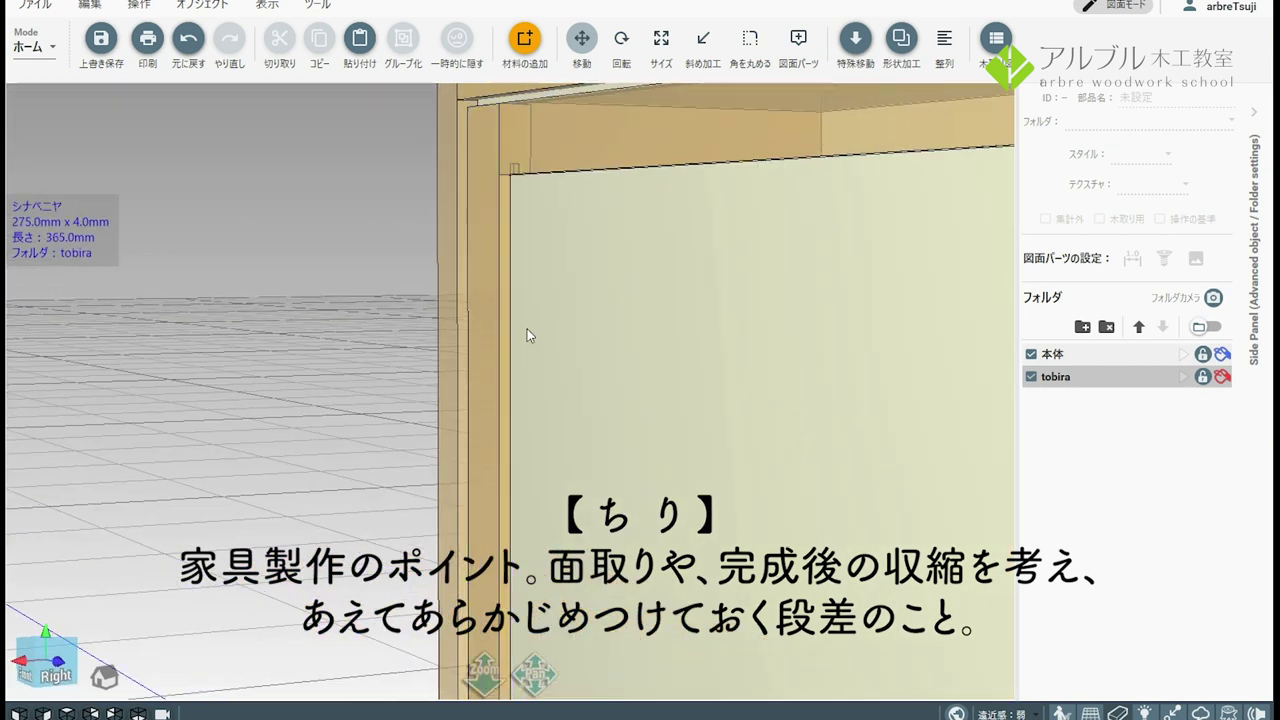
{"action": "left_click", "coordinate": [498, 284]}
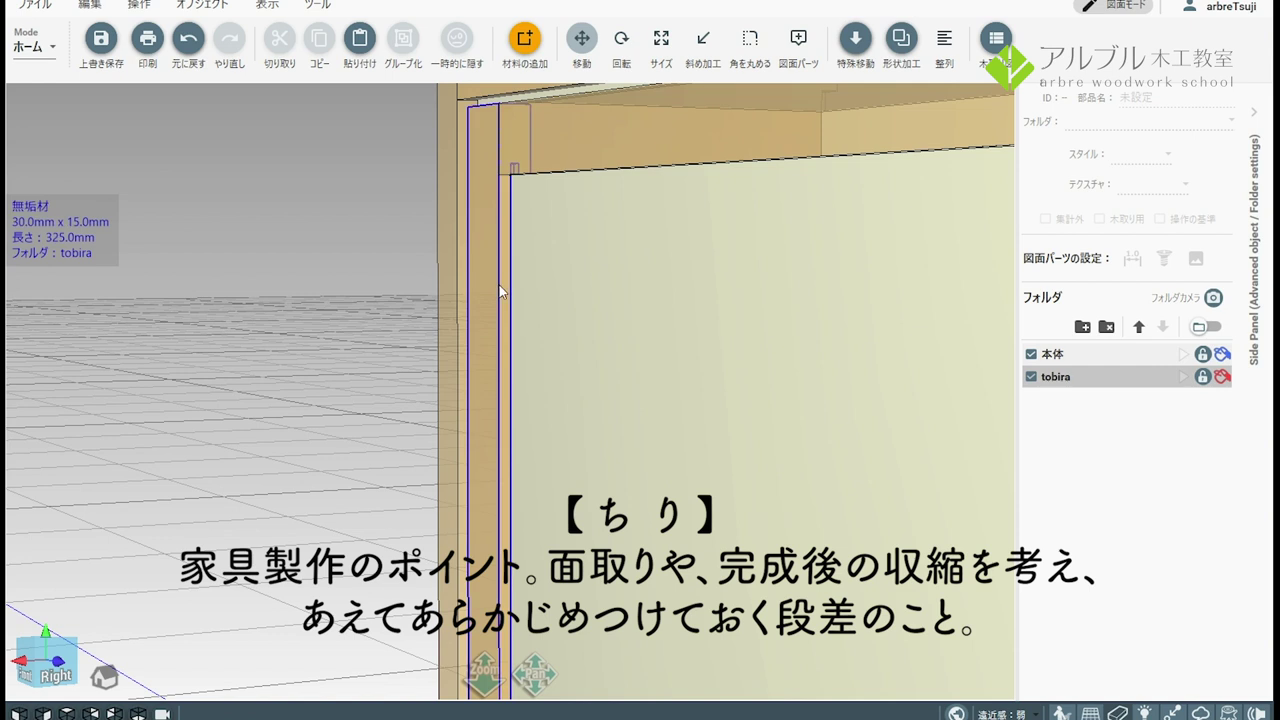
{"action": "left_click", "coordinate": [430, 208]}
{"action": "left_click", "coordinate": [448, 111]}
{"action": "left_click", "coordinate": [456, 346]}
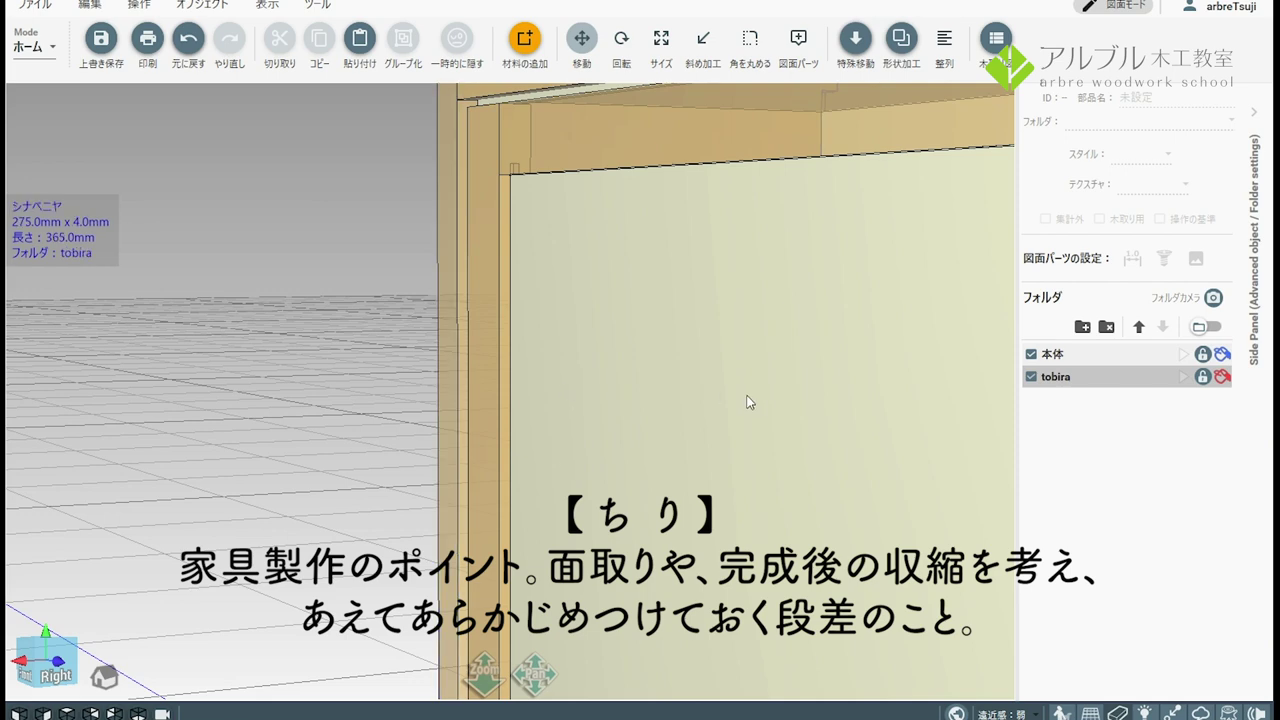
{"action": "mouse_move", "coordinate": [755, 404]}
{"action": "left_mouse_down"}
{"action": "mouse_move", "coordinate": [660, 354]}
{"action": "mouse_move", "coordinate": [578, 391]}
{"action": "mouse_move", "coordinate": [531, 443]}
{"action": "mouse_move", "coordinate": [576, 433]}
{"action": "mouse_move", "coordinate": [661, 494]}
{"action": "left_mouse_up"}
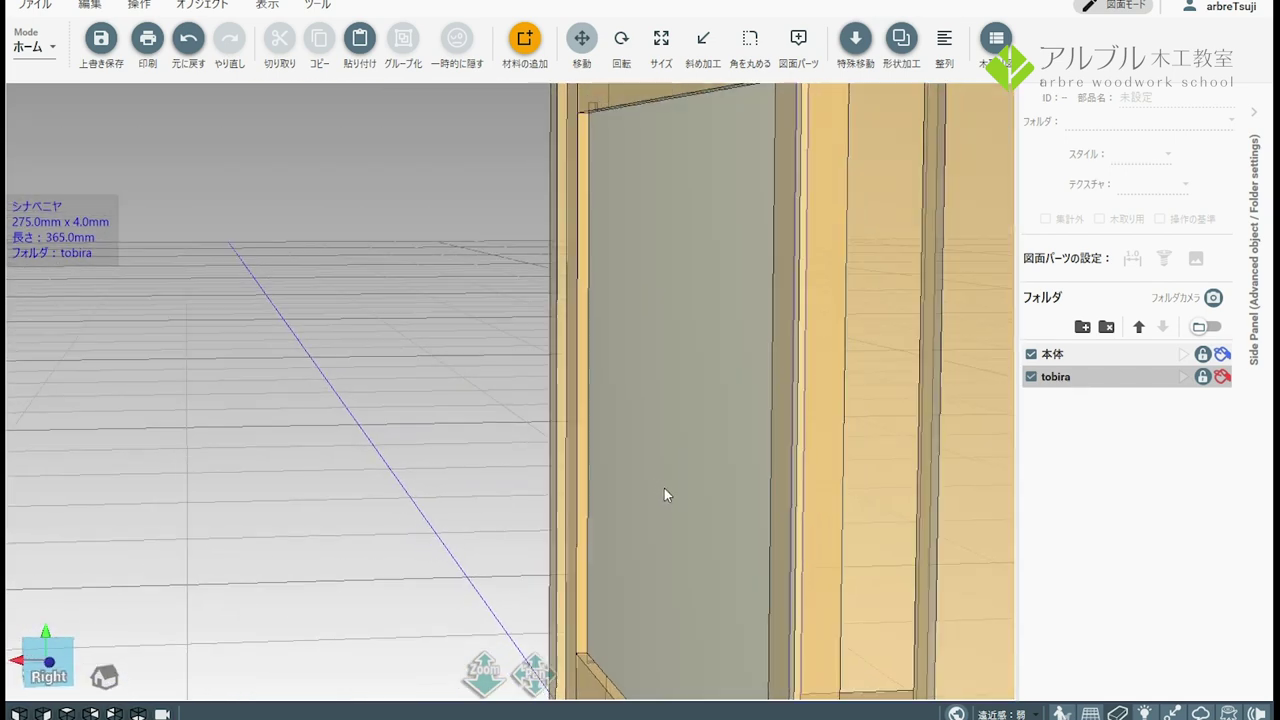
Step: Duplicate the tobira door with Ctrl+C/Ctrl+V and slide the copy toward the other bay
{"action": "double_click", "coordinate": [649, 476]}
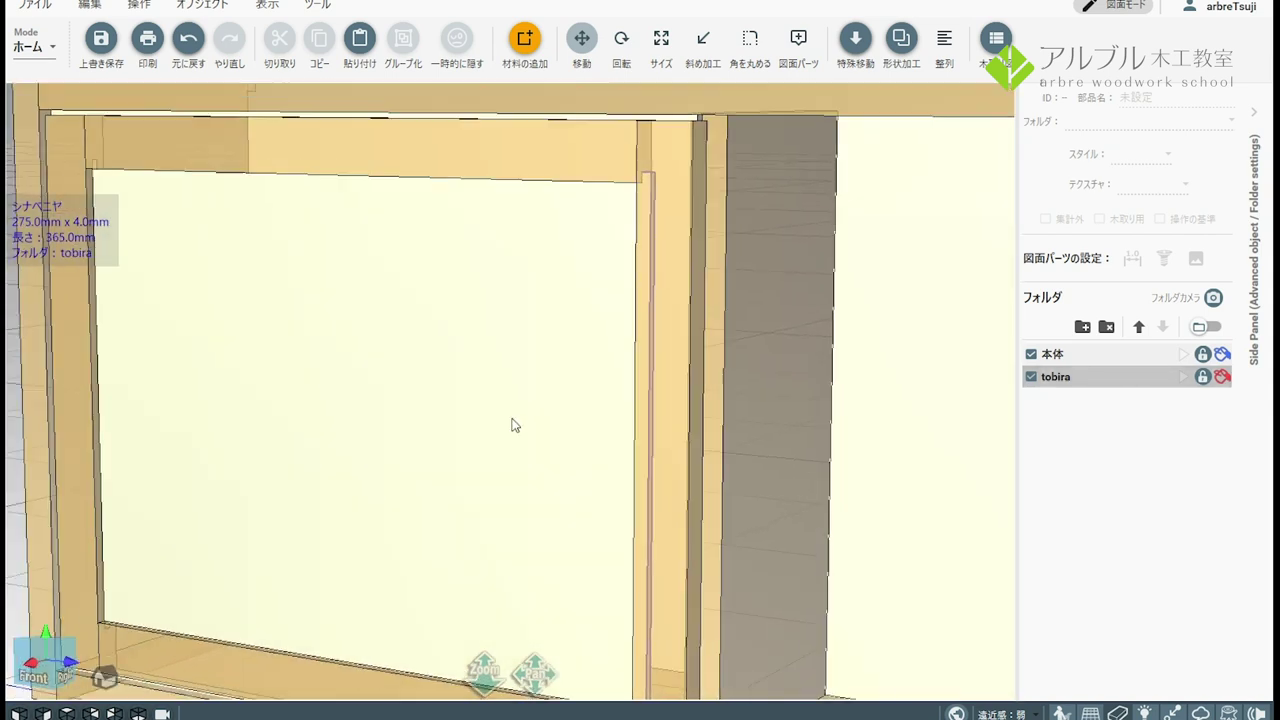
{"action": "key", "text": "ctrl+c"}
{"action": "key", "text": "ctrl+v"}
{"action": "mouse_move", "coordinate": [428, 434]}
{"action": "left_mouse_down"}
{"action": "mouse_move", "coordinate": [470, 430]}
{"action": "mouse_move", "coordinate": [440, 432]}
{"action": "left_mouse_up"}
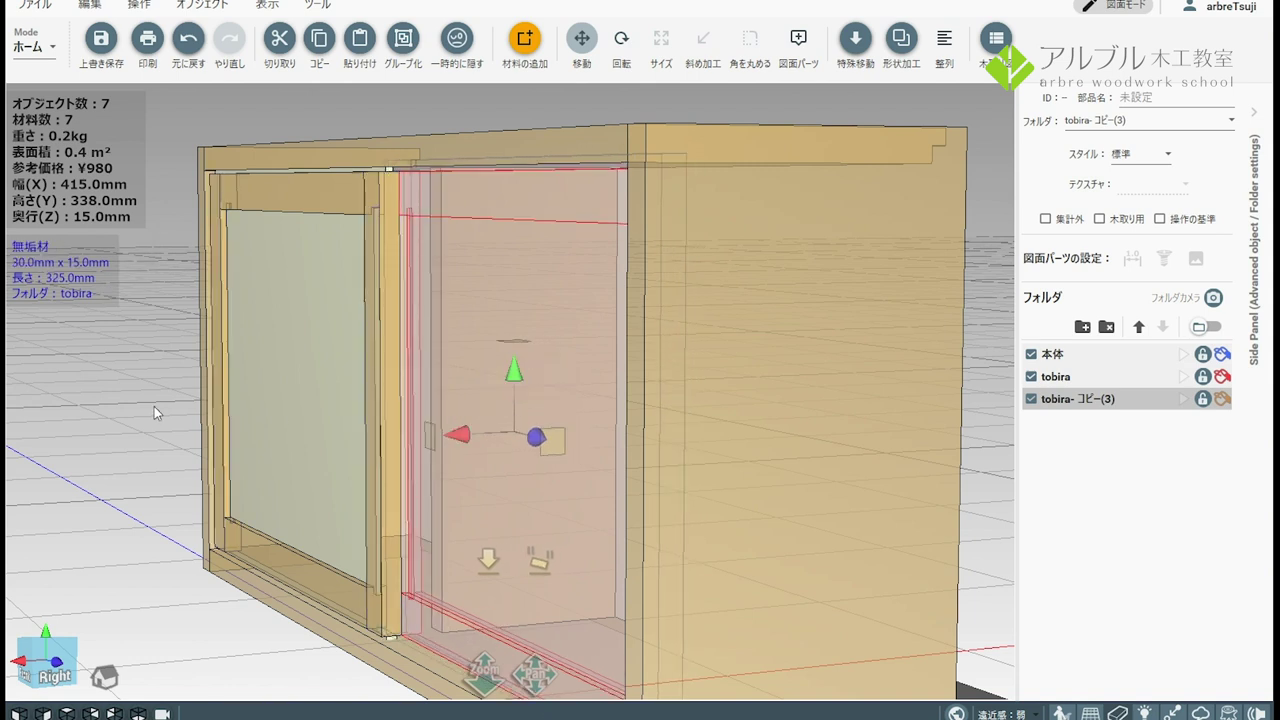
Step: Drop the copied door beside the original and view the cabinet from the front
{"action": "left_click", "coordinate": [154, 405]}
{"action": "scroll", "coordinate": [359, 378], "scroll_direction": "up", "scroll_amount": 2}
{"action": "mouse_move", "coordinate": [359, 378]}
{"action": "left_mouse_down"}
{"action": "mouse_move", "coordinate": [410, 342]}
{"action": "mouse_move", "coordinate": [449, 336]}
{"action": "mouse_move", "coordinate": [636, 347]}
{"action": "left_mouse_up"}
{"action": "scroll", "coordinate": [426, 340], "scroll_direction": "up", "scroll_amount": 3}
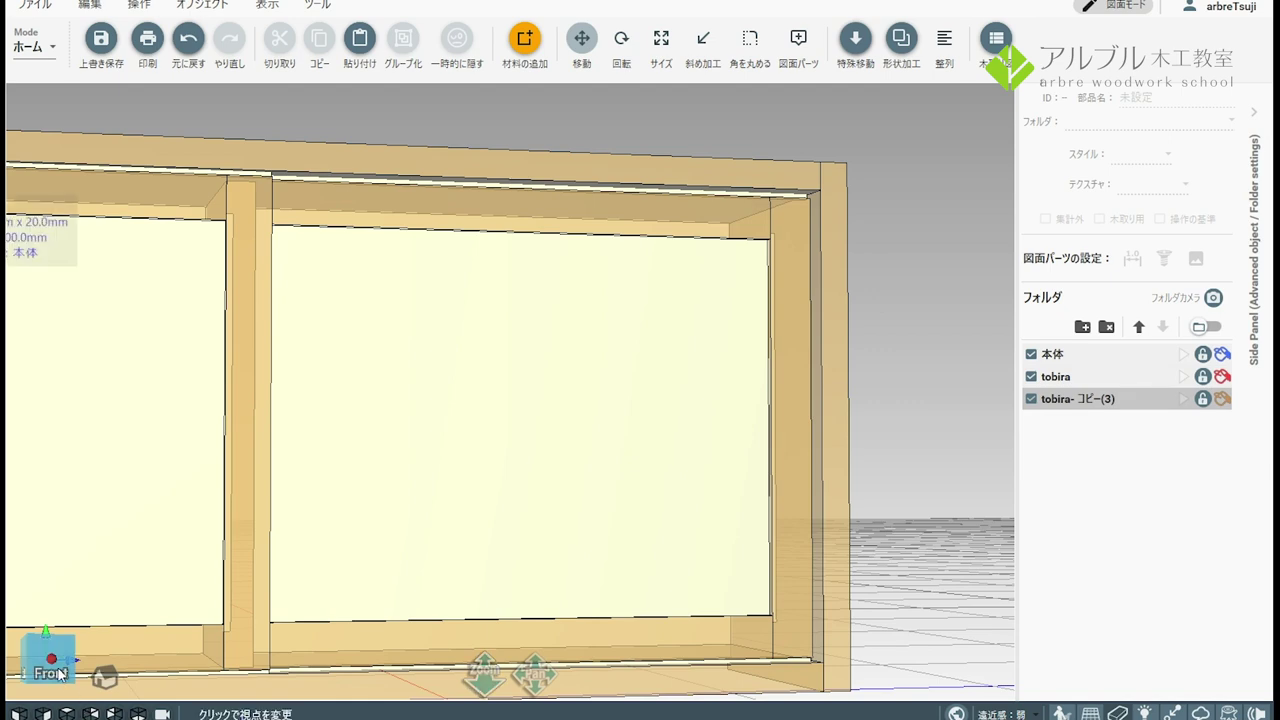
{"action": "left_click", "coordinate": [55, 672]}
{"action": "mouse_move", "coordinate": [423, 534]}
{"action": "left_mouse_down"}
{"action": "mouse_move", "coordinate": [526, 497]}
{"action": "mouse_move", "coordinate": [290, 465]}
{"action": "mouse_move", "coordinate": [277, 494]}
{"action": "mouse_move", "coordinate": [294, 509]}
{"action": "mouse_move", "coordinate": [280, 491]}
{"action": "mouse_move", "coordinate": [465, 394]}
{"action": "left_mouse_up"}
Step: Hide the 本体 body and check the two doors from the home, Right and Top views
{"action": "left_click", "coordinate": [1032, 355]}
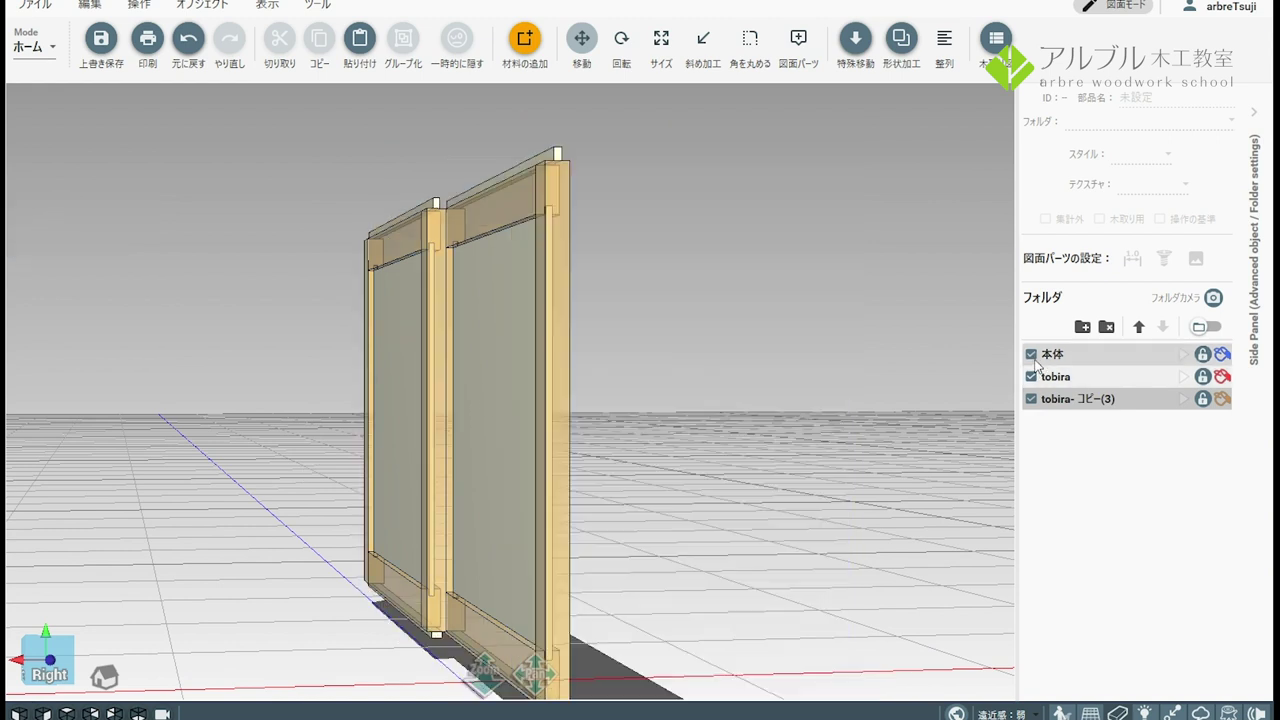
{"action": "mouse_move", "coordinate": [759, 362]}
{"action": "left_mouse_down"}
{"action": "mouse_move", "coordinate": [671, 325]}
{"action": "mouse_move", "coordinate": [660, 391]}
{"action": "mouse_move", "coordinate": [591, 209]}
{"action": "mouse_move", "coordinate": [586, 449]}
{"action": "mouse_move", "coordinate": [603, 275]}
{"action": "mouse_move", "coordinate": [577, 300]}
{"action": "left_mouse_up"}
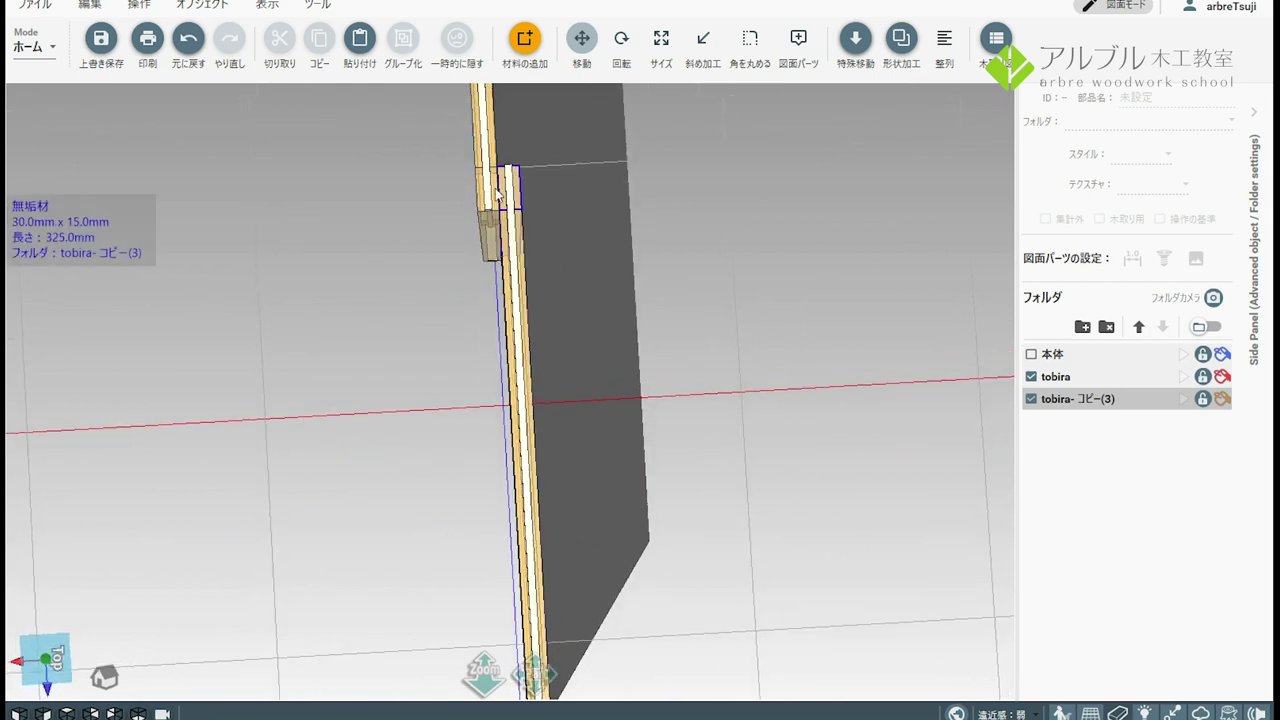
{"action": "left_click", "coordinate": [114, 682]}
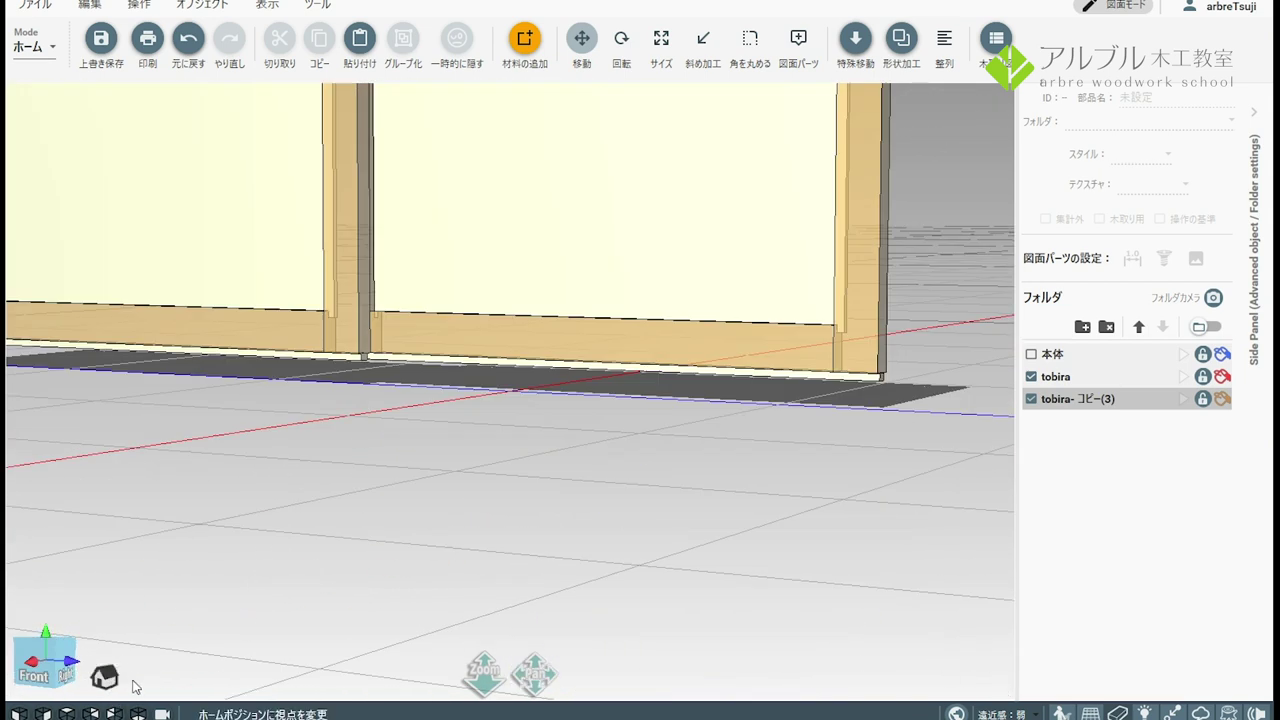
{"action": "left_click", "coordinate": [67, 664]}
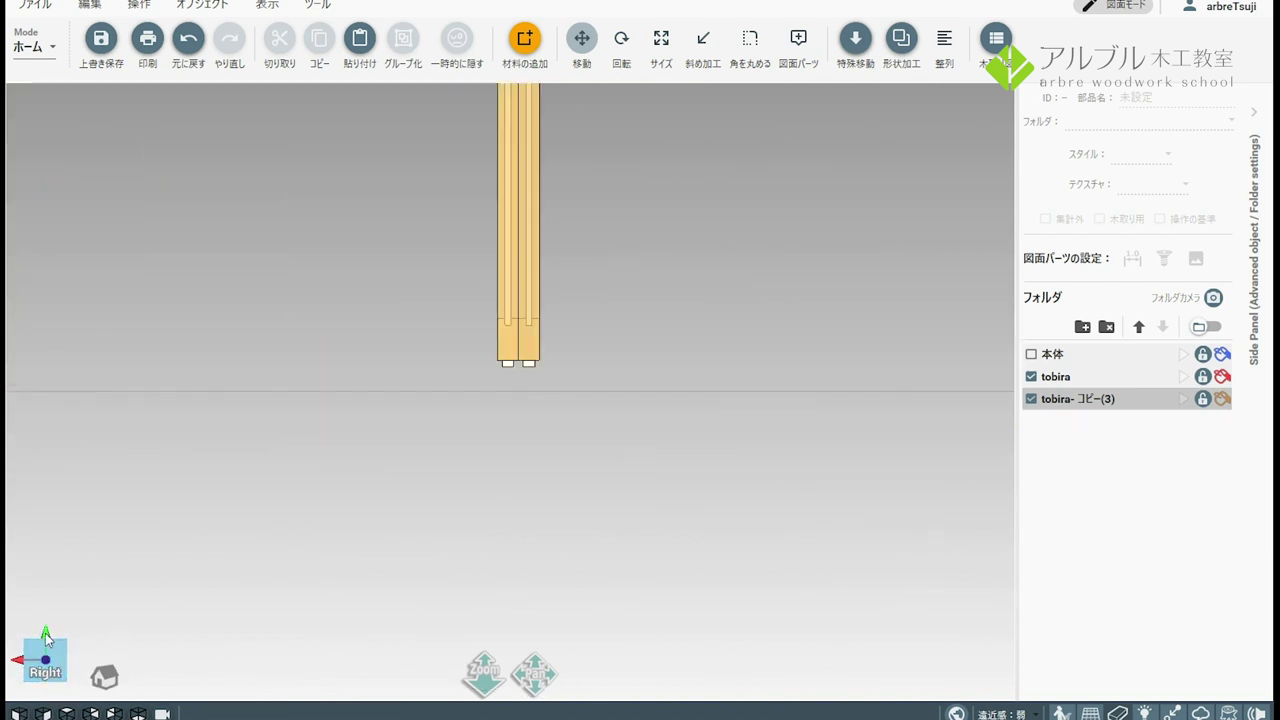
{"action": "left_click_drag", "start_coordinate": [52, 662], "coordinate": [64, 652]}
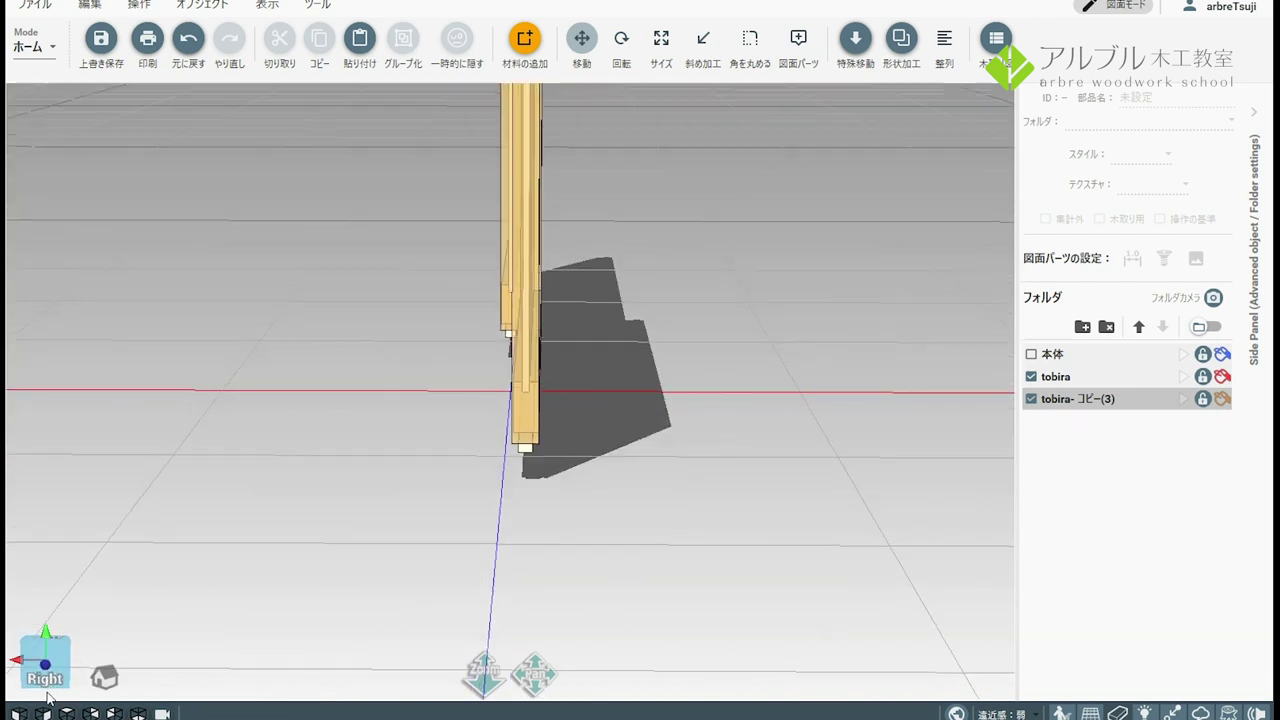
{"action": "left_click", "coordinate": [64, 634]}
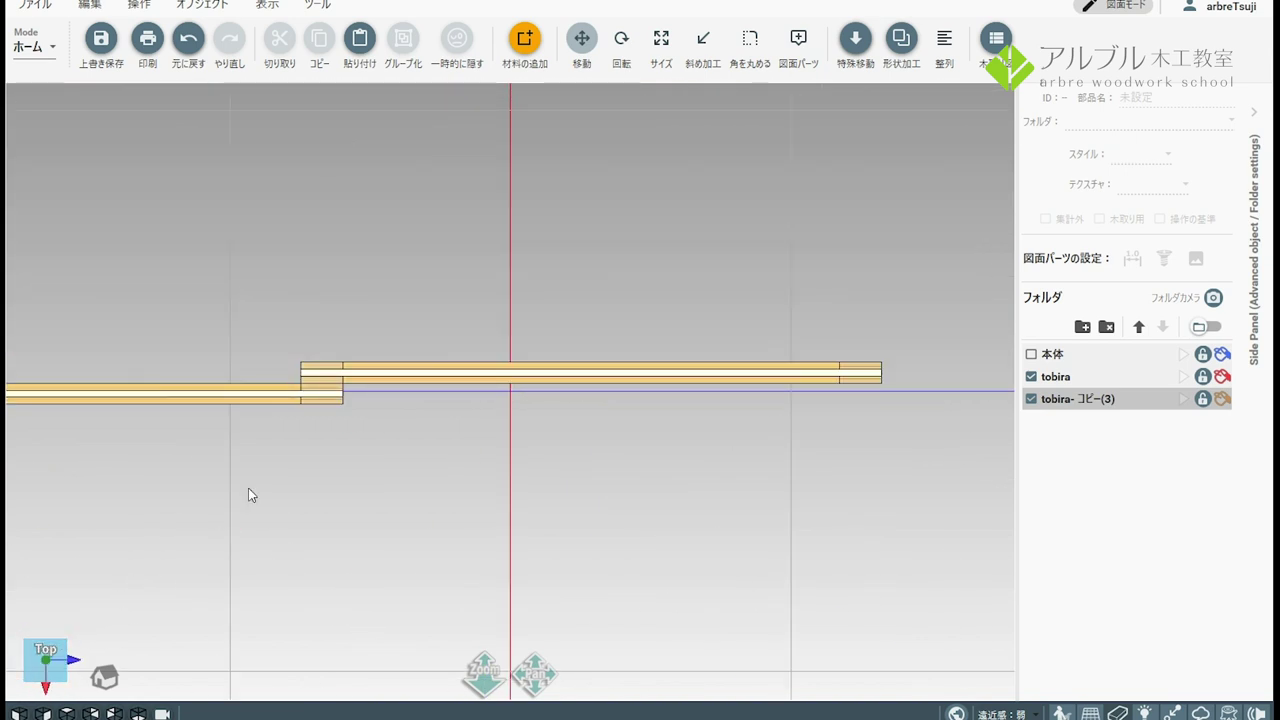
Step: In Top view, shift the back door group by -2 mm, then deselect it
{"action": "scroll", "coordinate": [575, 365], "scroll_direction": "up", "scroll_amount": 2}
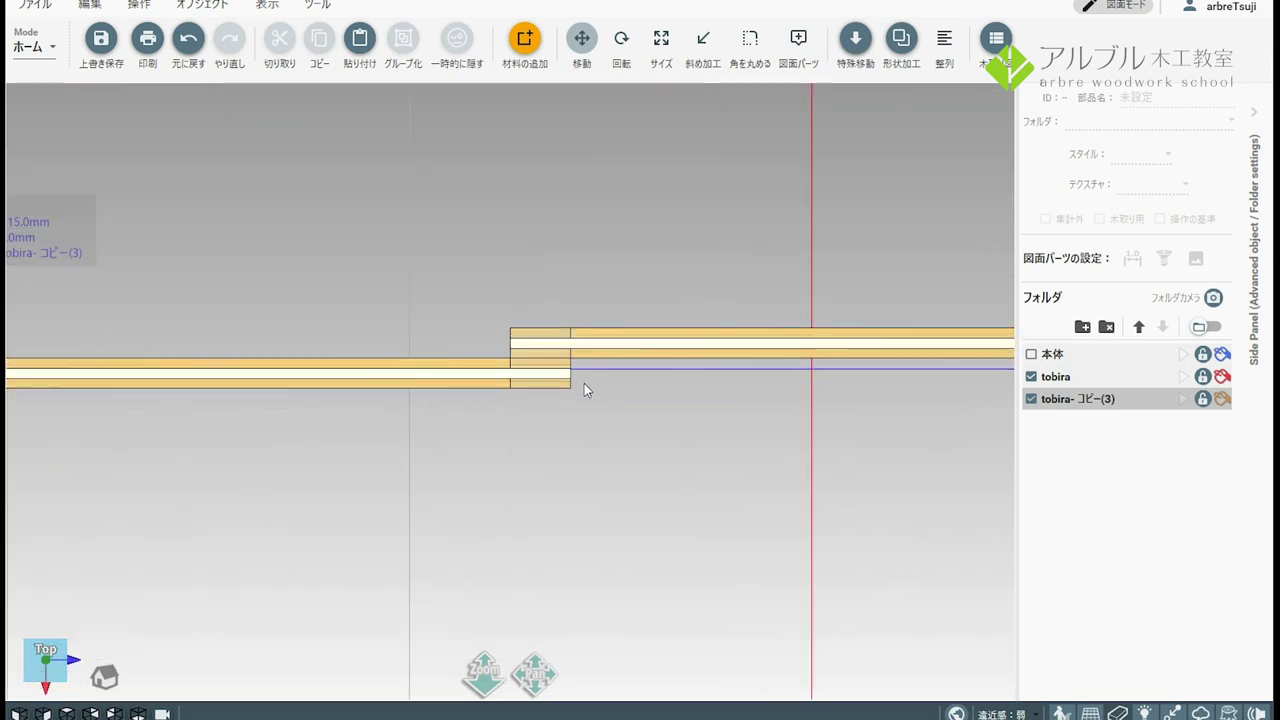
{"action": "scroll", "coordinate": [584, 383], "scroll_direction": "up", "scroll_amount": 2}
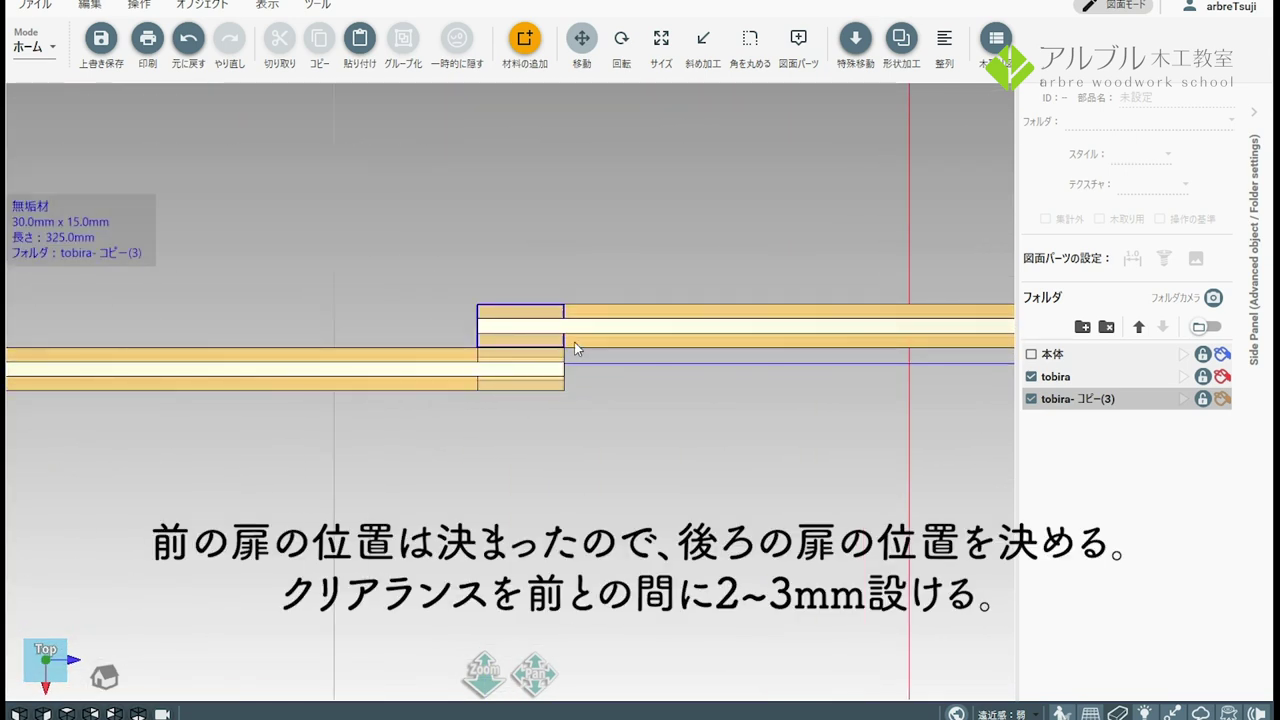
{"action": "scroll", "coordinate": [228, 288], "scroll_direction": "down", "scroll_amount": 2}
{"action": "left_click", "coordinate": [228, 288]}
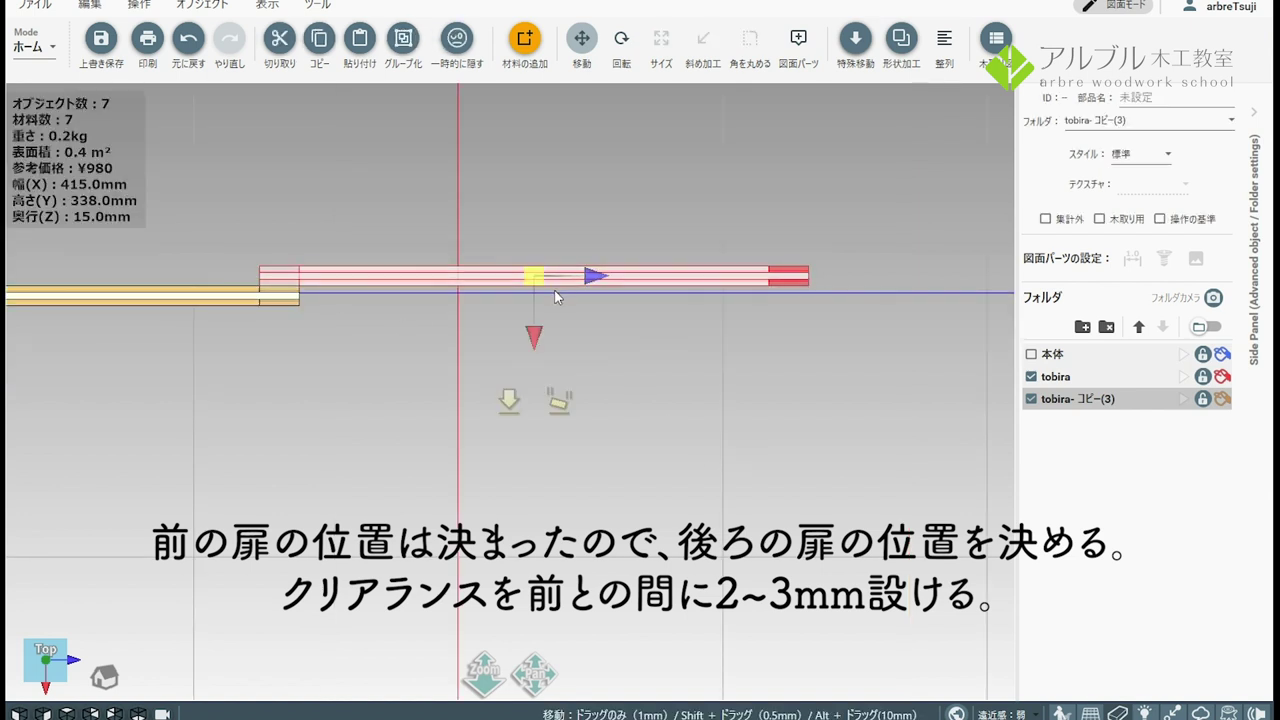
{"action": "type", "text": "-"}
{"action": "type", "text": "2"}
{"action": "key", "text": "Return"}
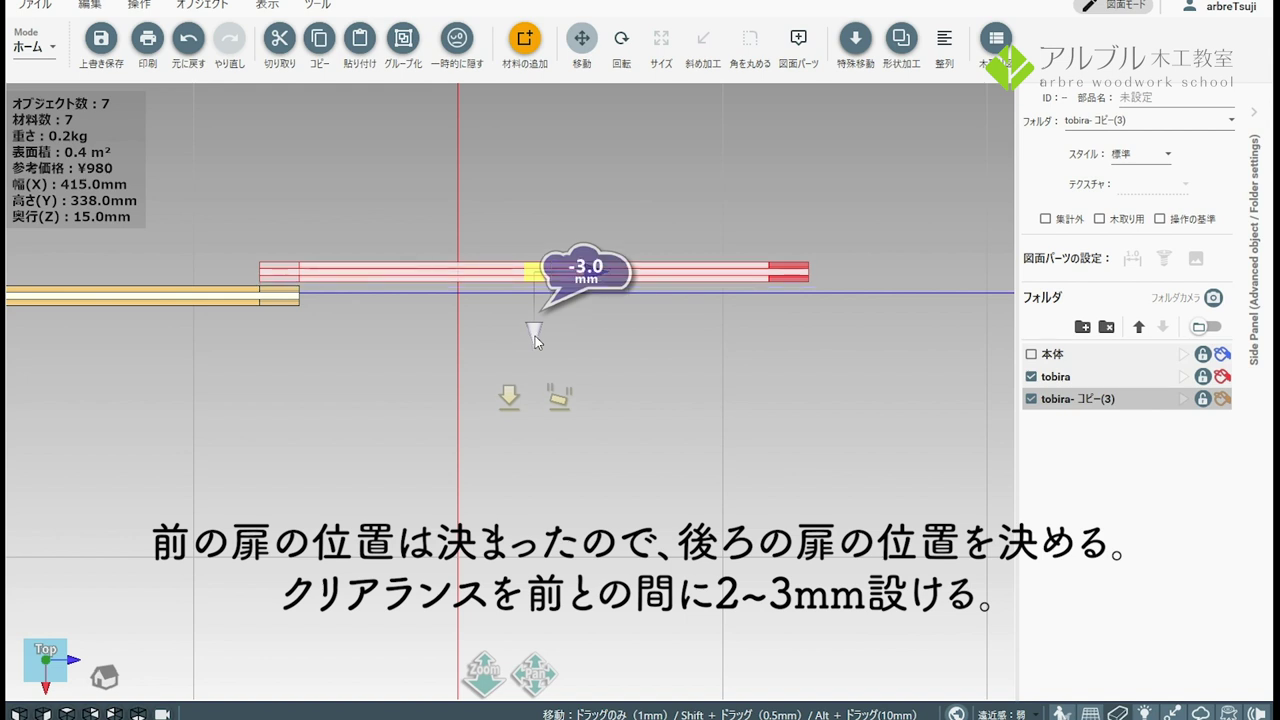
{"action": "left_click", "coordinate": [281, 241]}
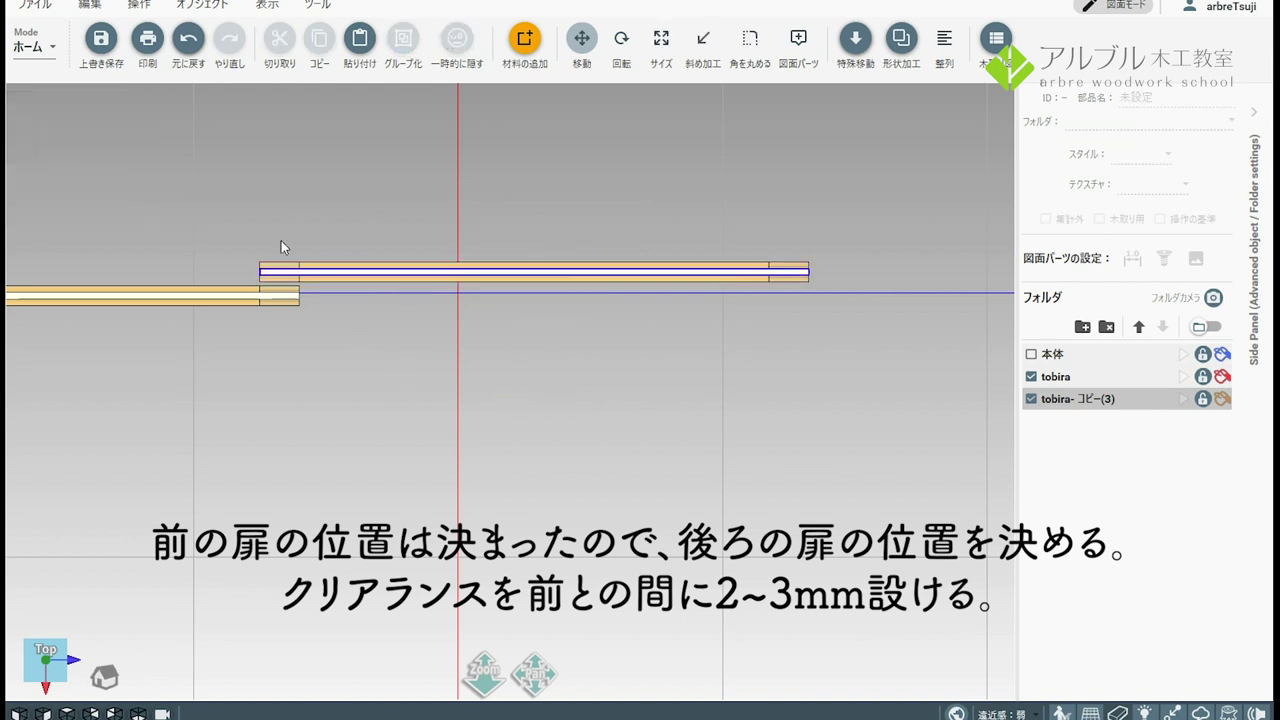
{"action": "scroll", "coordinate": [281, 243], "scroll_direction": "up", "scroll_amount": 3}
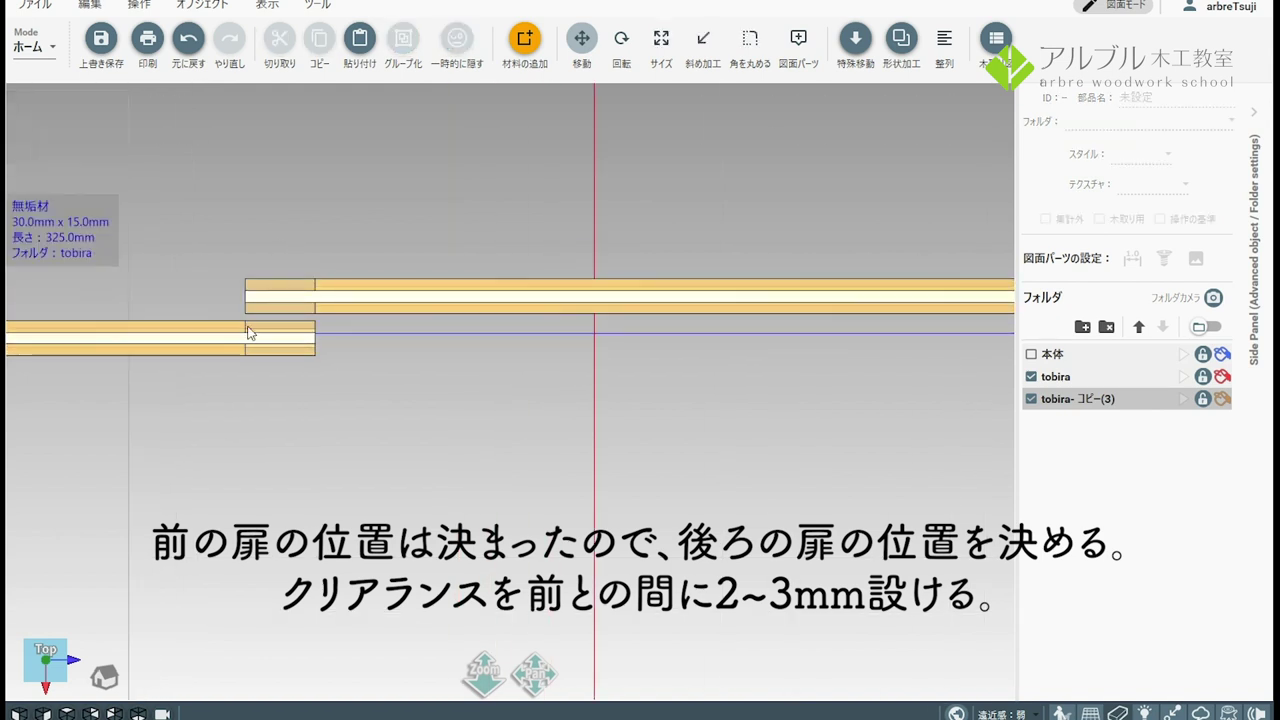
{"action": "mouse_move", "coordinate": [663, 622]}
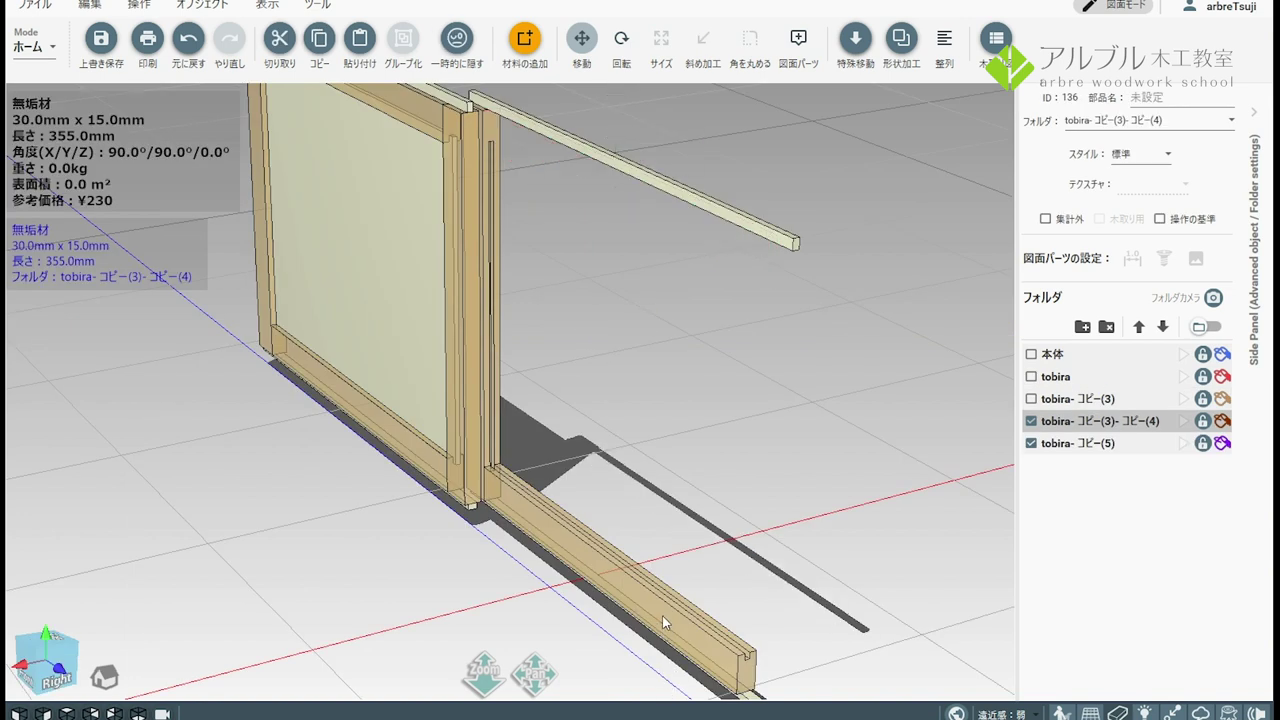
Step: Cut away the copied door's bottom rail, both stiles, panel group and remaining wooden piece
{"action": "left_click", "coordinate": [662, 615]}
{"action": "key", "text": "ctrl+x"}
{"action": "left_click", "coordinate": [498, 302]}
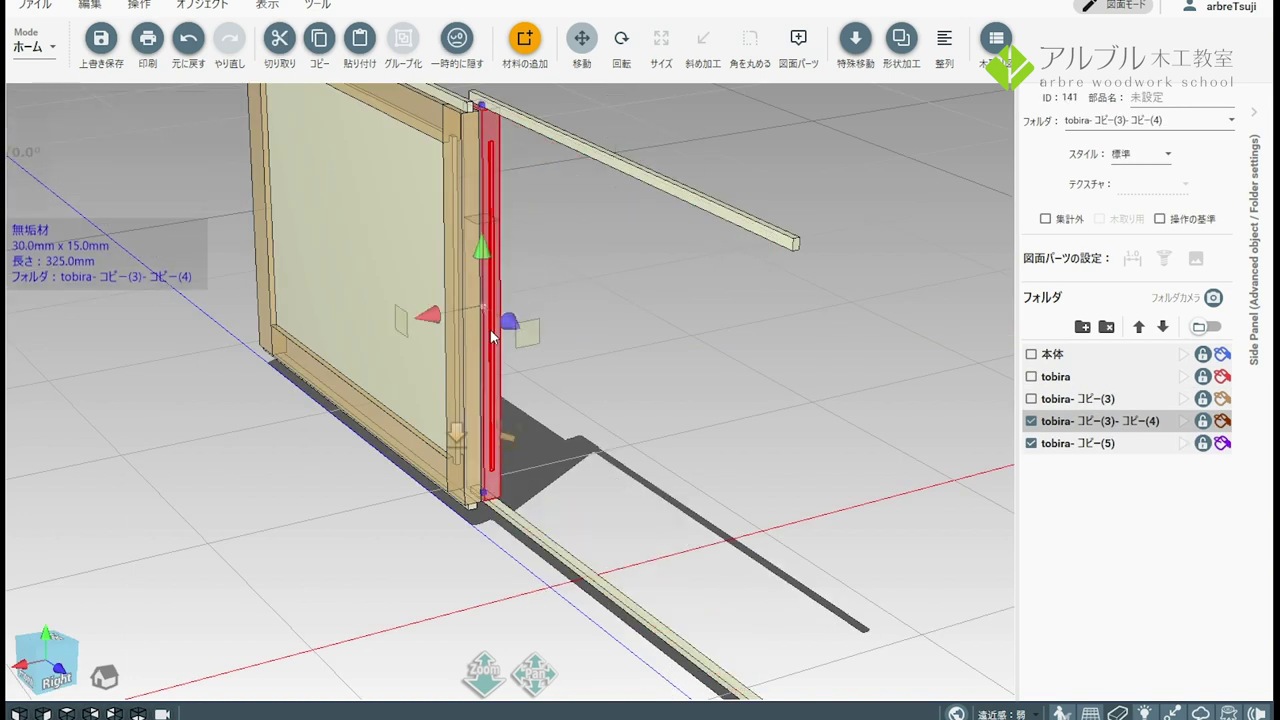
{"action": "key", "text": "ctrl+x"}
{"action": "left_click", "coordinate": [262, 240]}
{"action": "key", "text": "ctrl+x"}
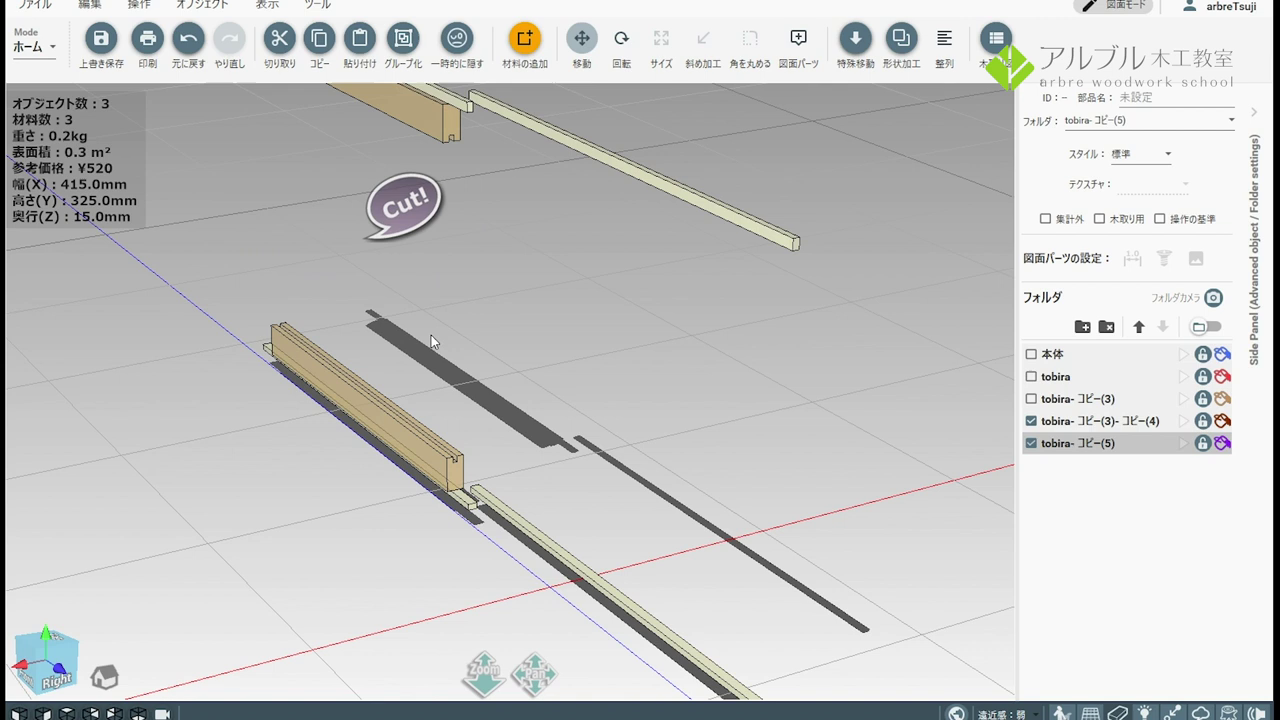
{"action": "left_click", "coordinate": [372, 408]}
{"action": "key", "text": "ctrl+x"}
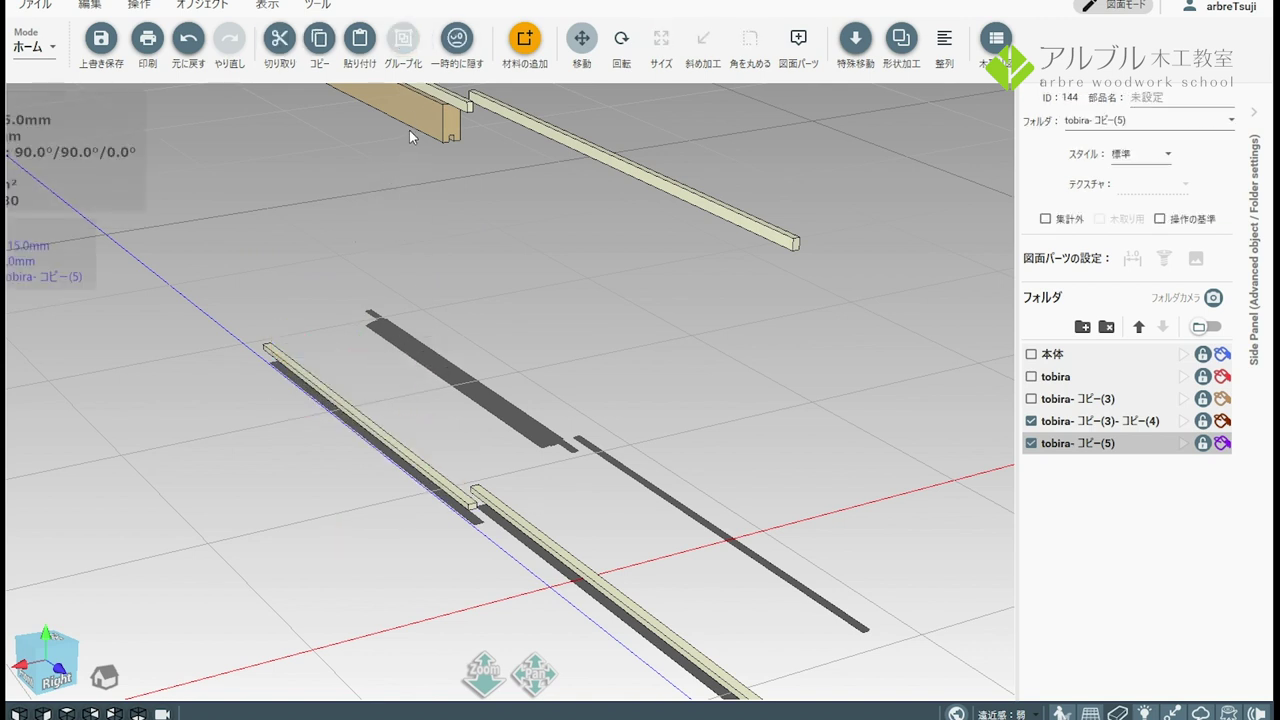
{"action": "left_click", "coordinate": [409, 130]}
{"action": "key", "text": "ctrl+x"}
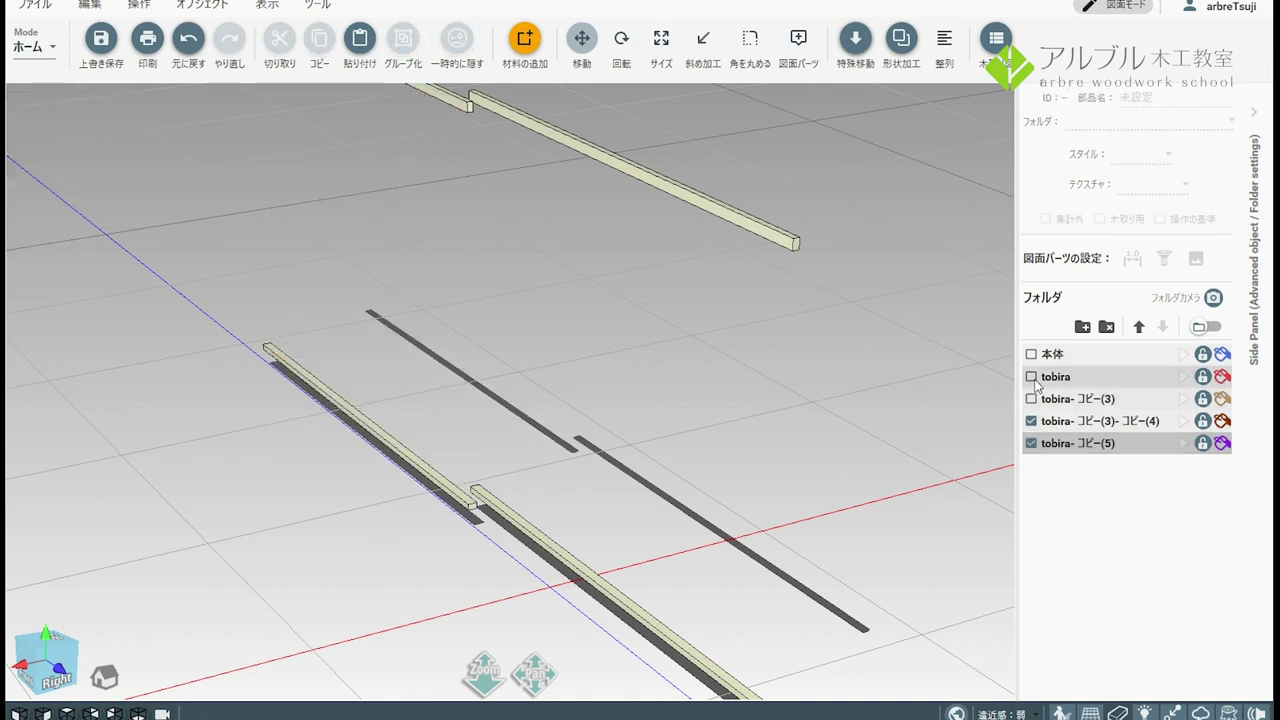
Step: Show the 本体 body and stretch both floor rails to 800 mm with Size
{"action": "left_click", "coordinate": [1031, 354]}
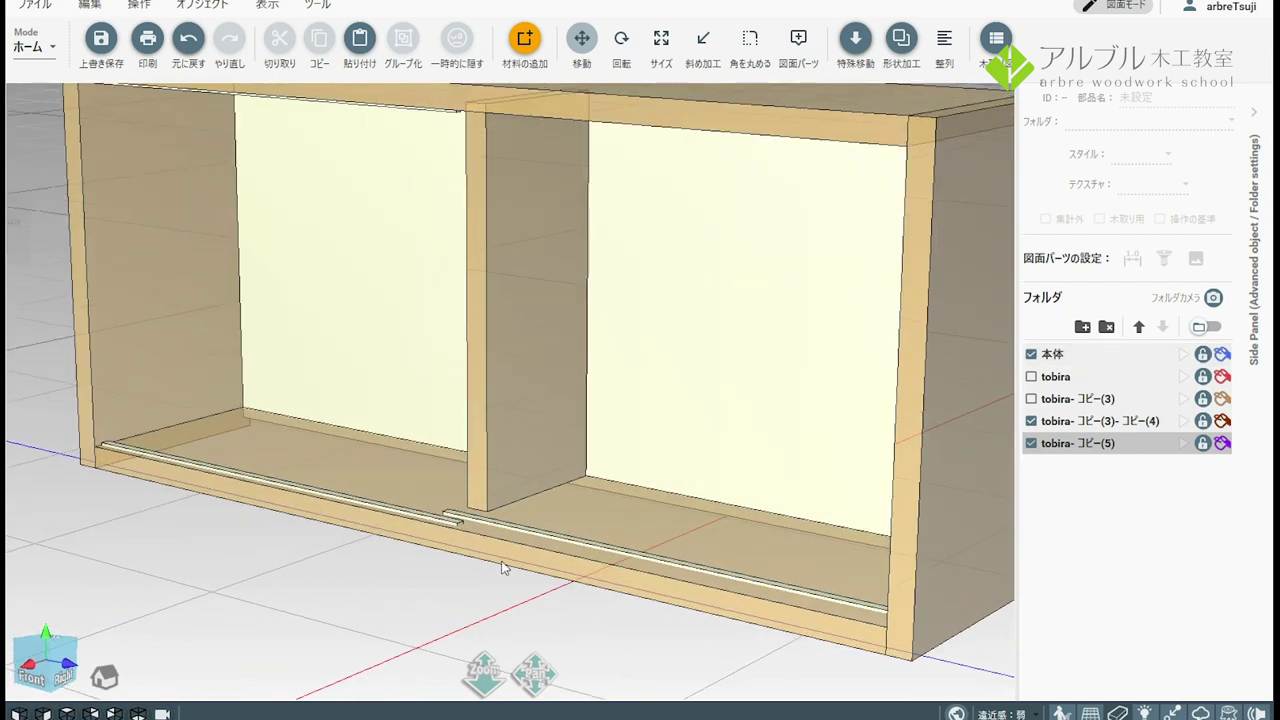
{"action": "left_click", "coordinate": [457, 526]}
{"action": "key", "text": "s"}
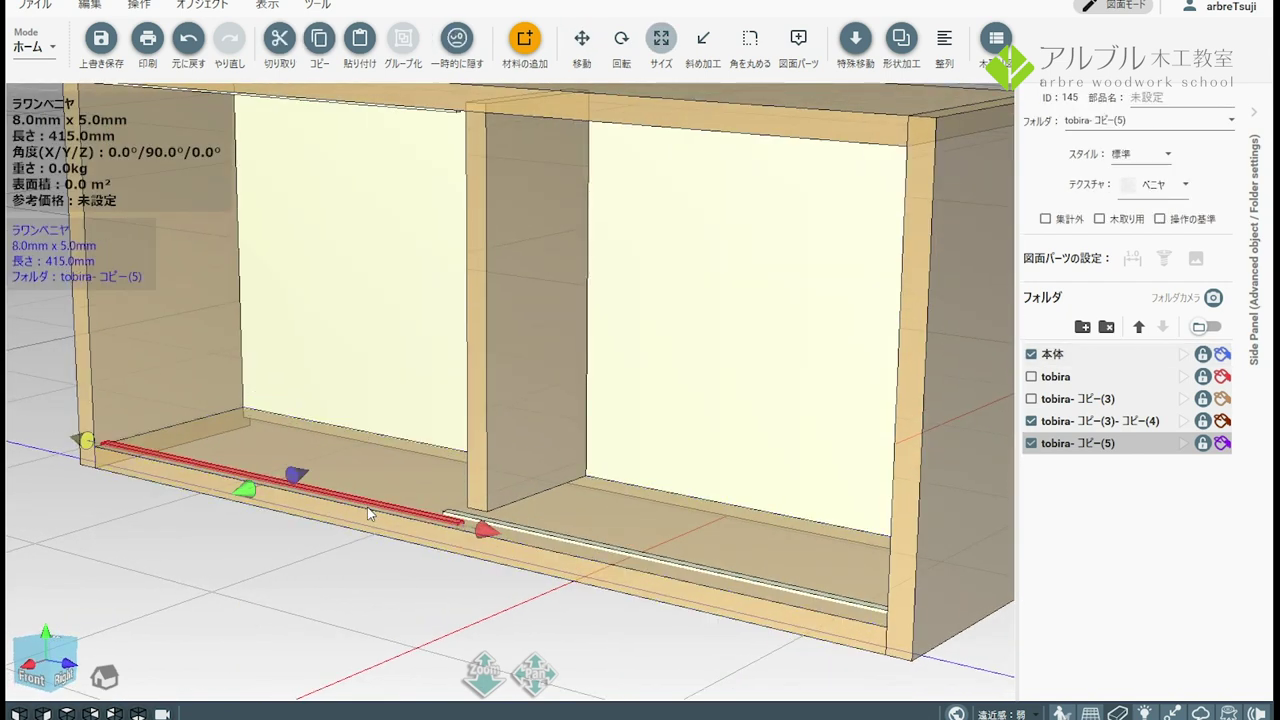
{"action": "left_click_drag", "start_coordinate": [494, 530], "coordinate": [960, 600]}
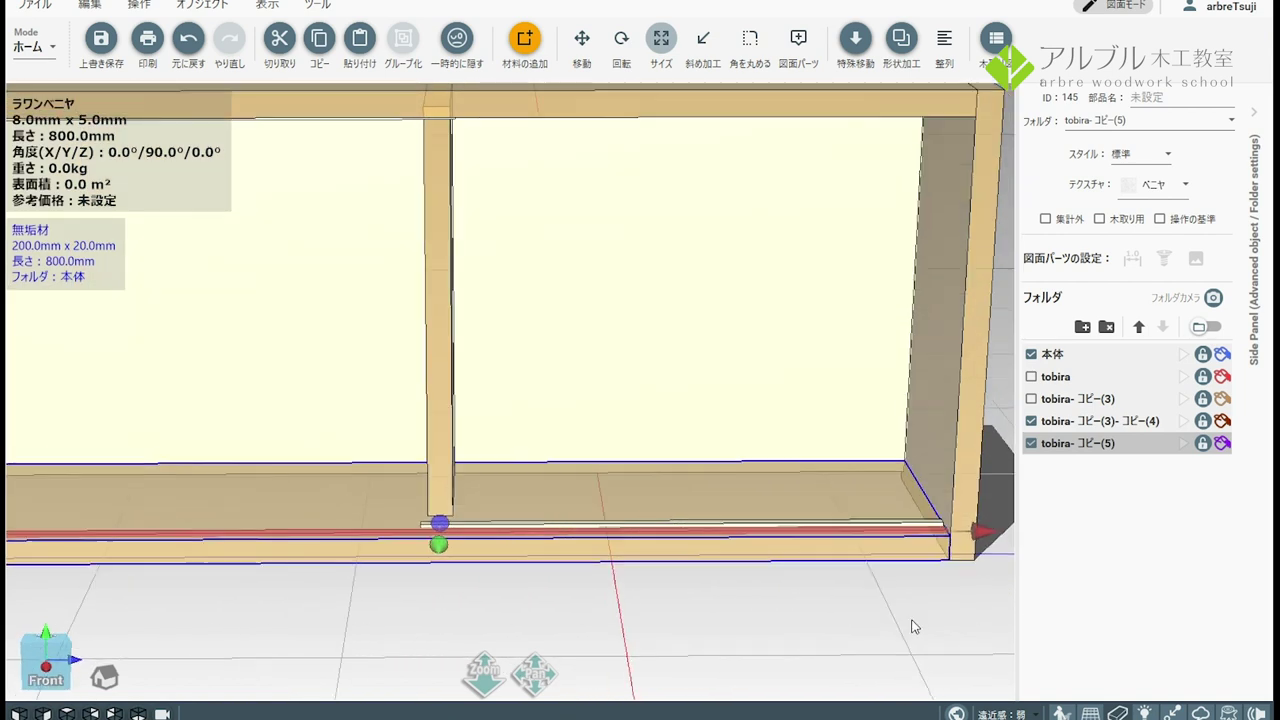
{"action": "middle_click_drag", "start_coordinate": [399, 505], "coordinate": [465, 512]}
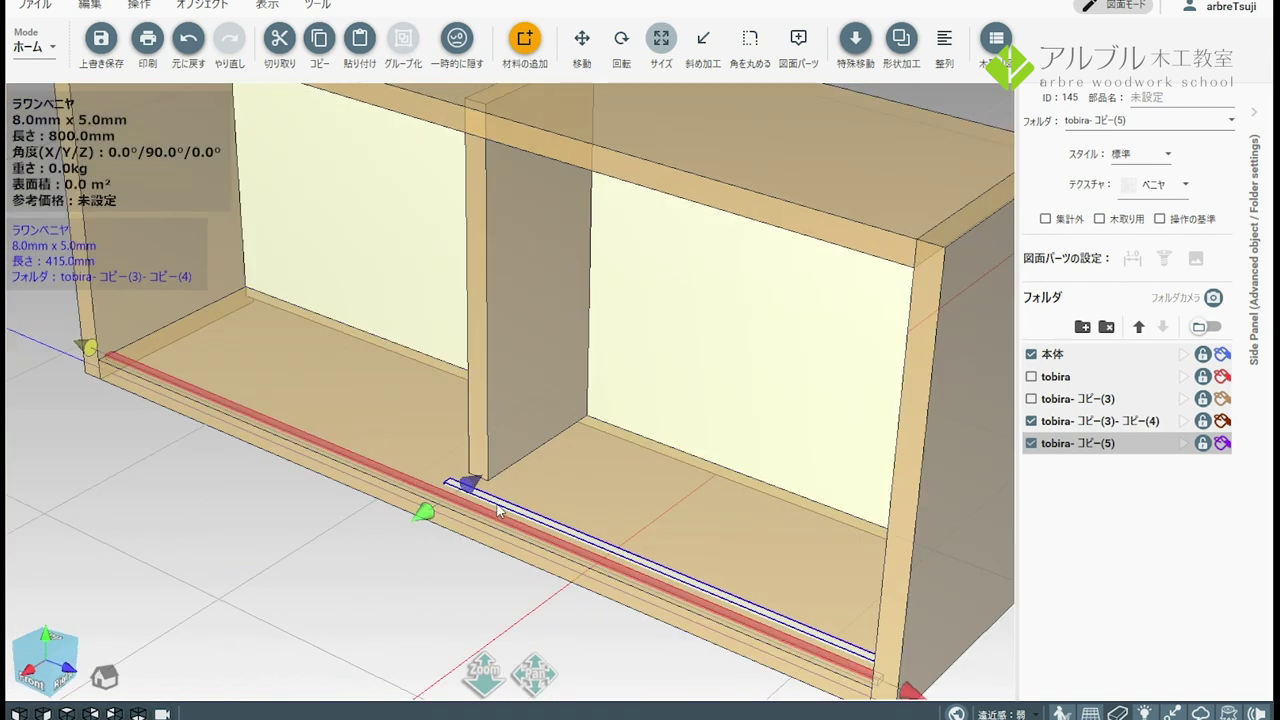
{"action": "left_click", "coordinate": [503, 509]}
{"action": "mouse_move", "coordinate": [423, 474]}
{"action": "left_mouse_down"}
{"action": "mouse_move", "coordinate": [58, 355]}
{"action": "mouse_move", "coordinate": [7, 323]}
{"action": "mouse_move", "coordinate": [248, 432]}
{"action": "left_mouse_up"}
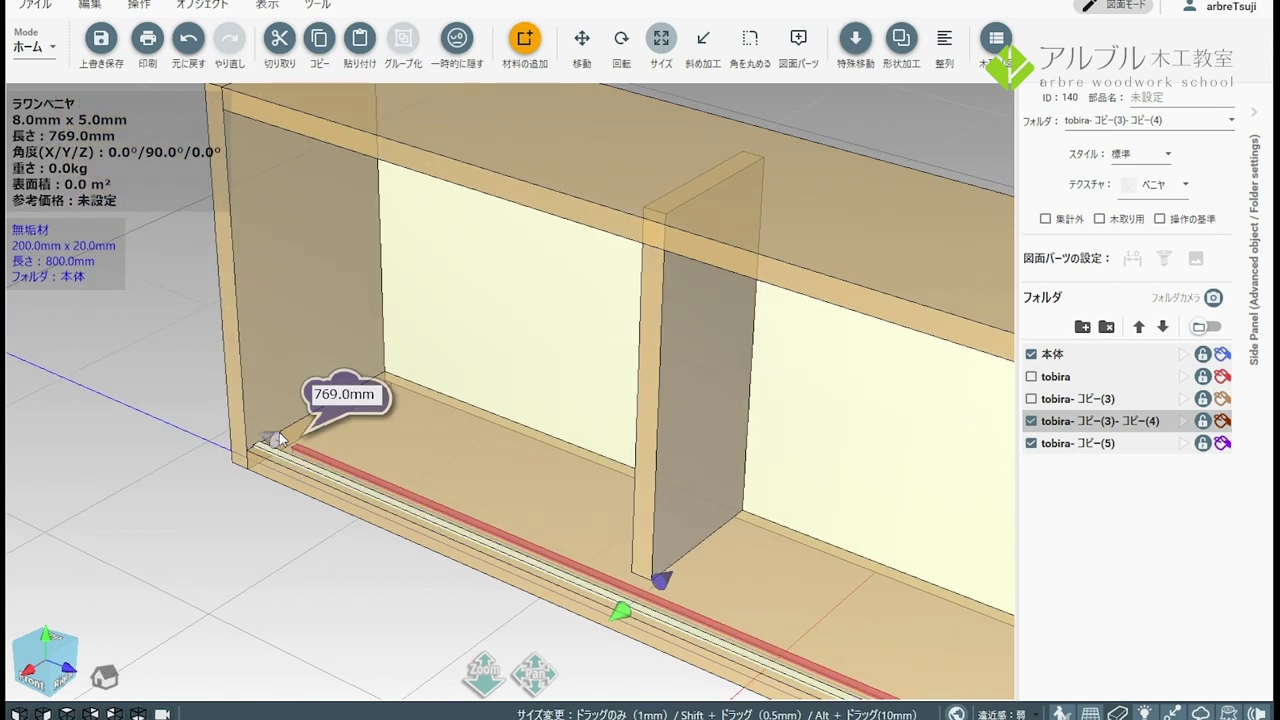
{"action": "right_click", "coordinate": [248, 432]}
{"action": "middle_click_drag", "start_coordinate": [386, 528], "coordinate": [453, 385]}
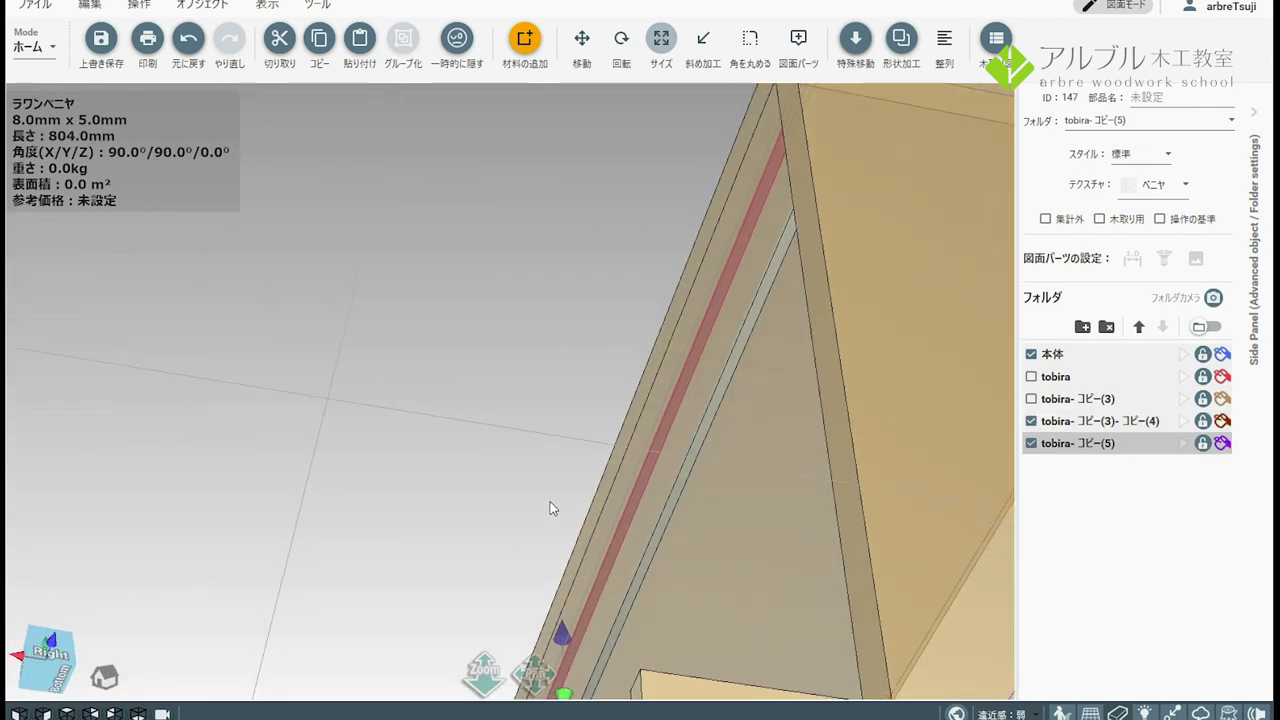
Step: Shift one top rail sideways by 1.0 mm under the top board
{"action": "left_click", "coordinate": [518, 518]}
{"action": "scroll", "coordinate": [587, 518], "scroll_direction": "up", "scroll_amount": 2}
{"action": "scroll", "coordinate": [591, 522], "scroll_direction": "up", "scroll_amount": 2}
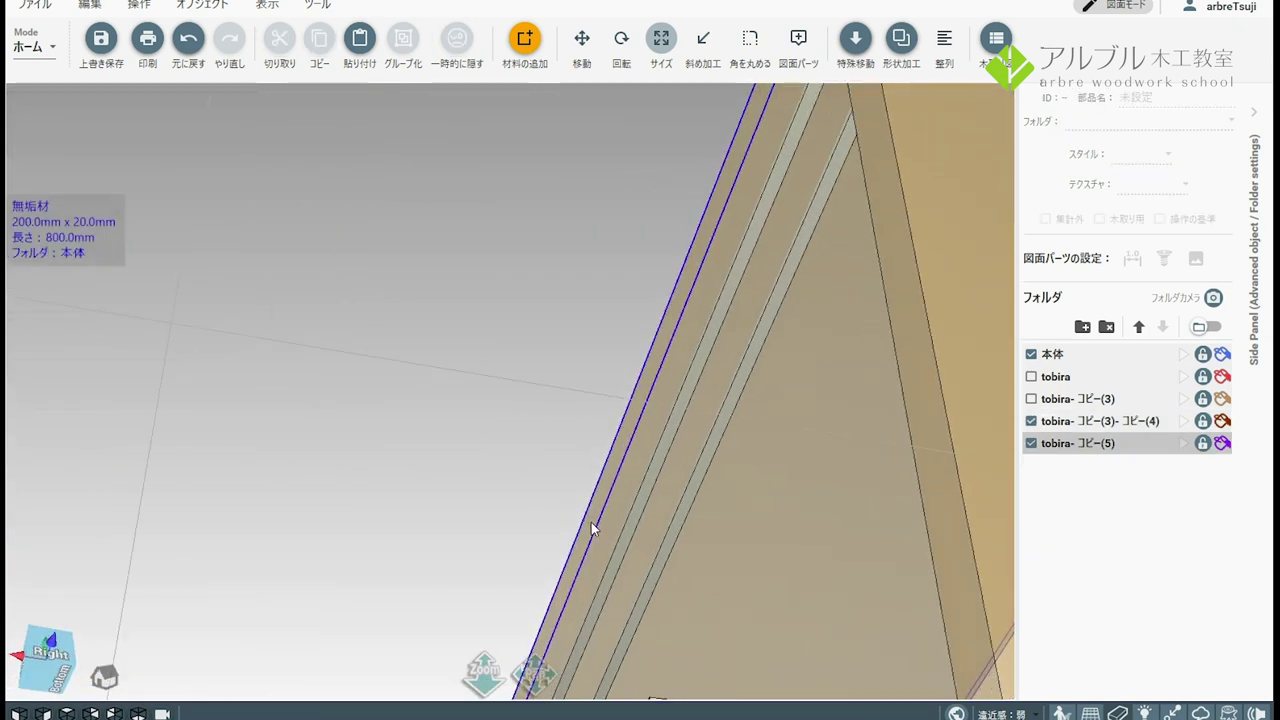
{"action": "scroll", "coordinate": [591, 522], "scroll_direction": "up", "scroll_amount": 1}
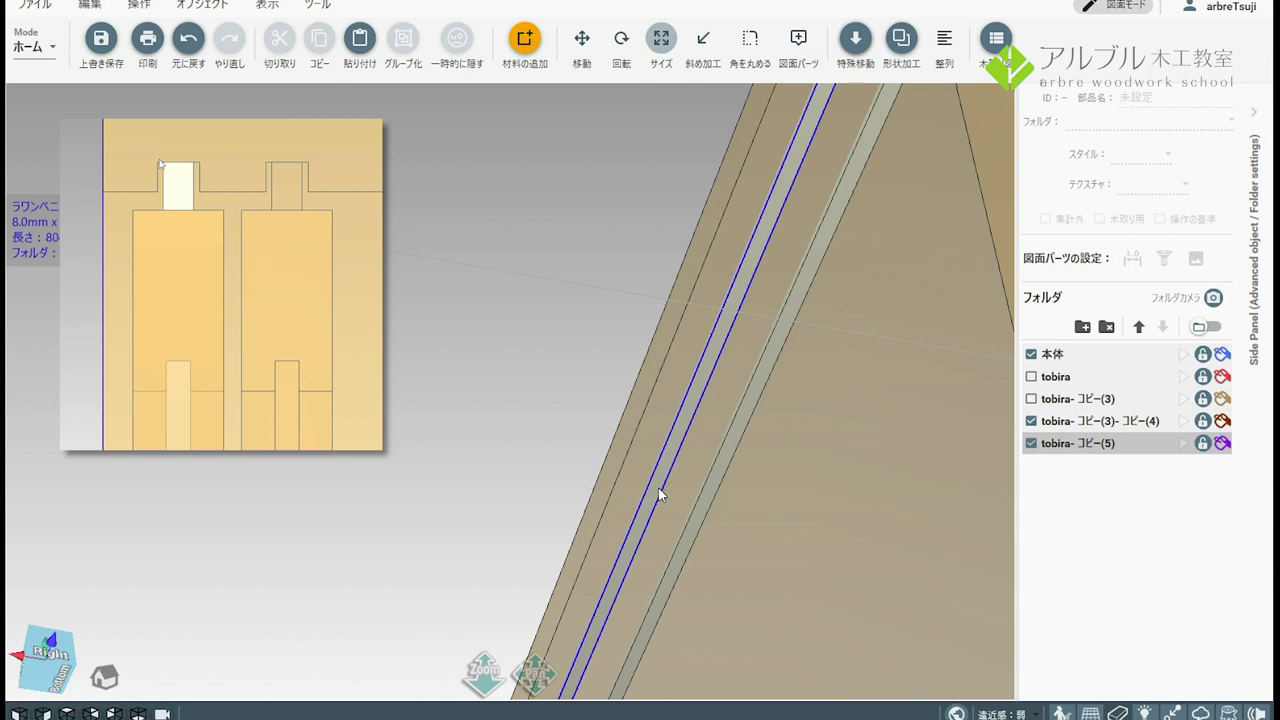
{"action": "mouse_move", "coordinate": [659, 494]}
{"action": "middle_mouse_down"}
{"action": "mouse_move", "coordinate": [653, 511]}
{"action": "mouse_move", "coordinate": [718, 504]}
{"action": "mouse_move", "coordinate": [751, 532]}
{"action": "mouse_move", "coordinate": [743, 572]}
{"action": "mouse_move", "coordinate": [515, 482]}
{"action": "middle_mouse_up"}
{"action": "left_click", "coordinate": [515, 482]}
{"action": "type", "text": "-1"}
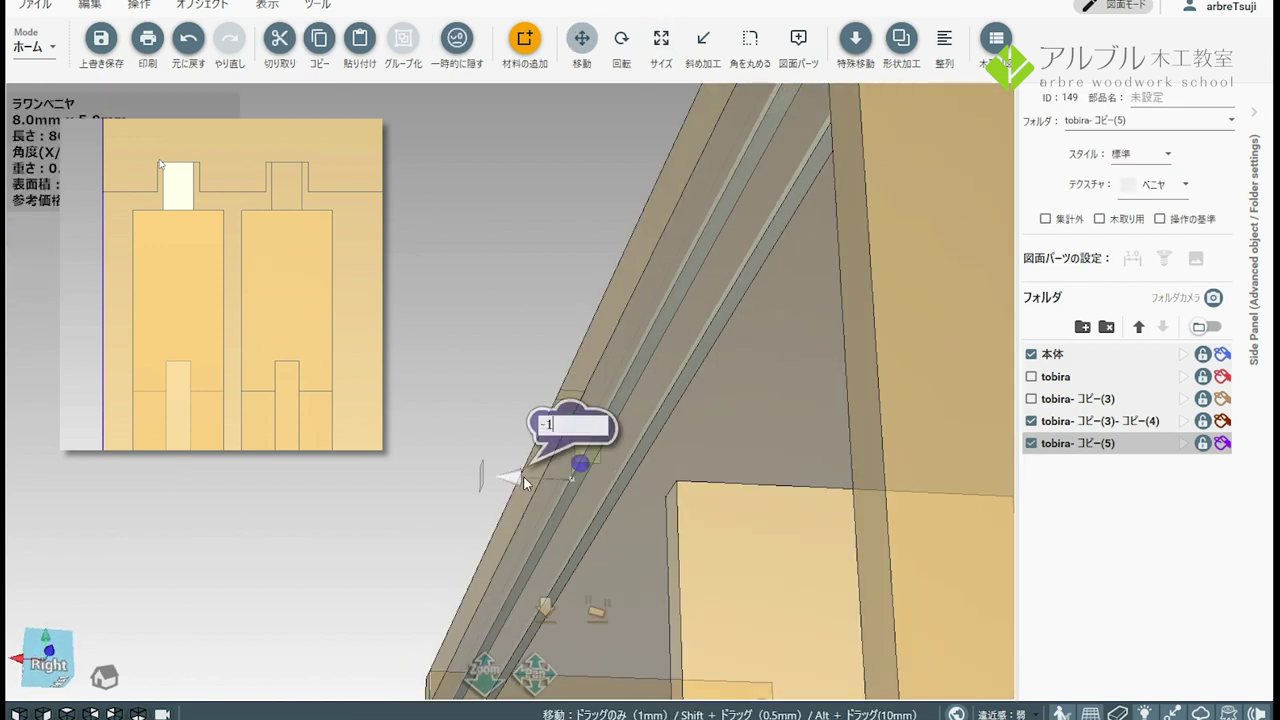
{"action": "middle_click_drag", "start_coordinate": [523, 481], "coordinate": [503, 408]}
{"action": "left_click", "coordinate": [503, 408]}
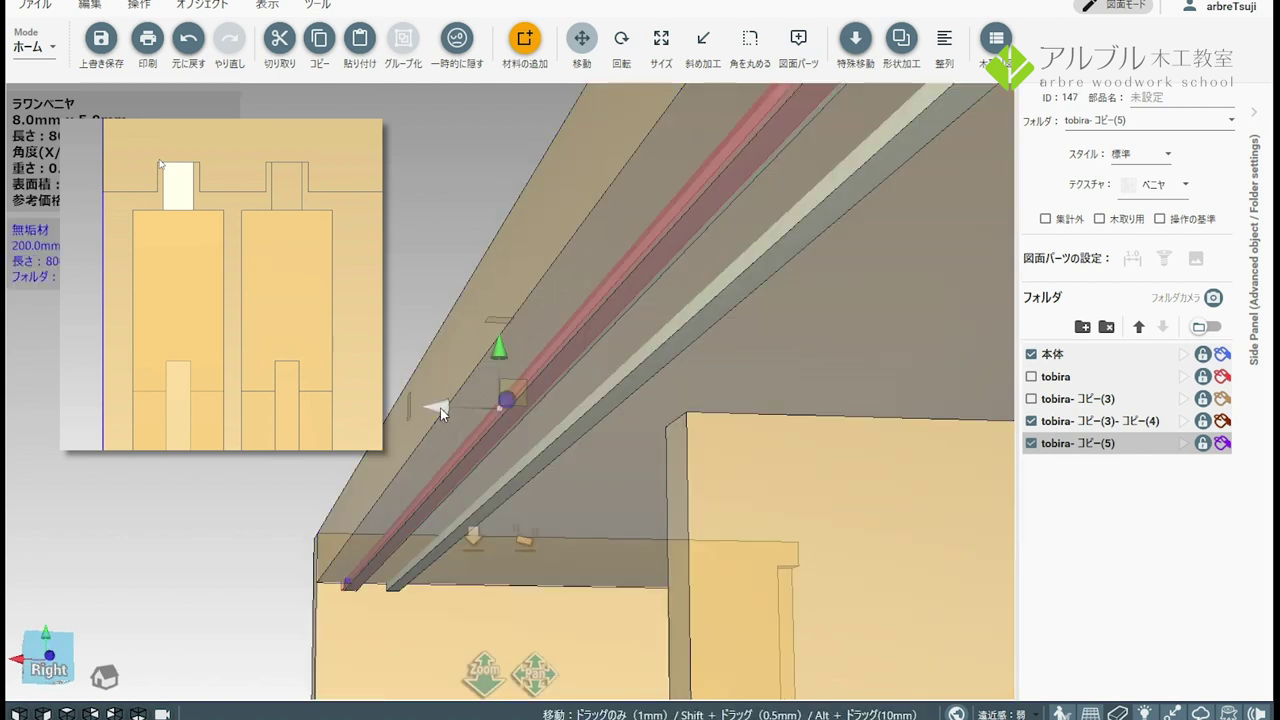
{"action": "type", "text": "1.0"}
{"action": "key", "text": "Return"}
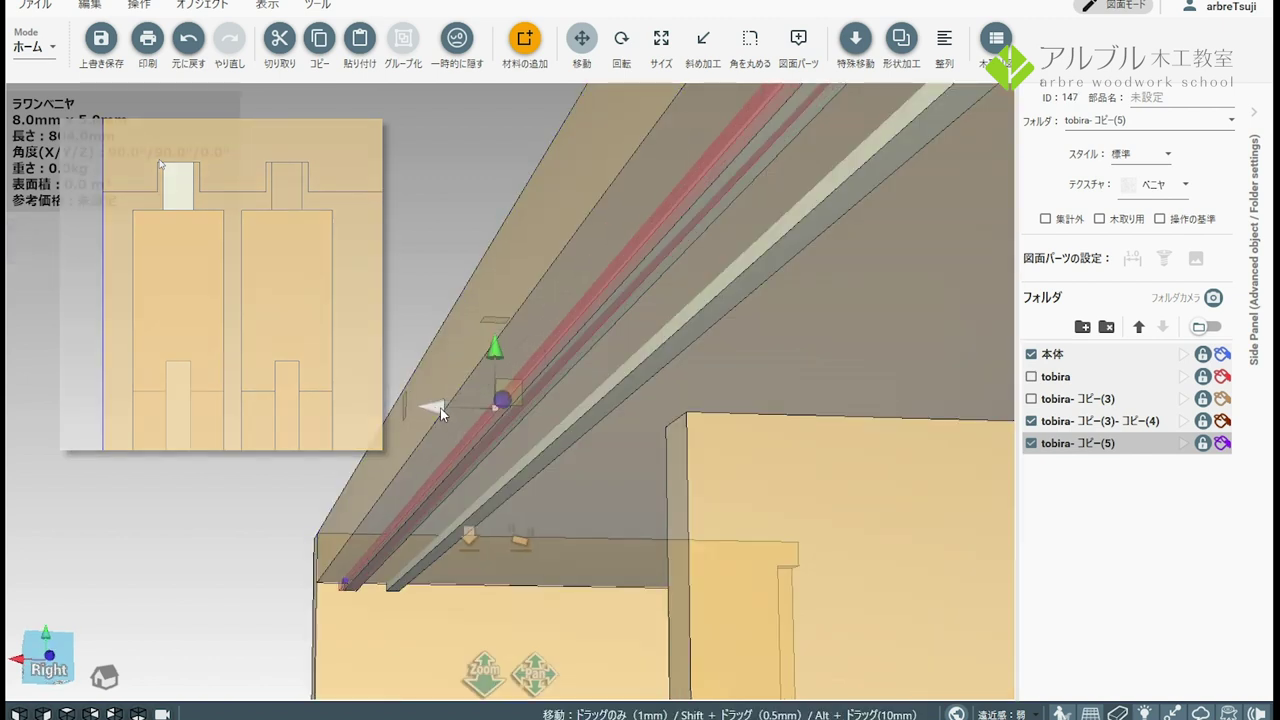
Step: Notch the first rail's groove into the top board with 形状加工 > 切り欠き
{"action": "middle_click_drag", "start_coordinate": [440, 408], "coordinate": [550, 366]}
{"action": "mouse_move", "coordinate": [629, 362]}
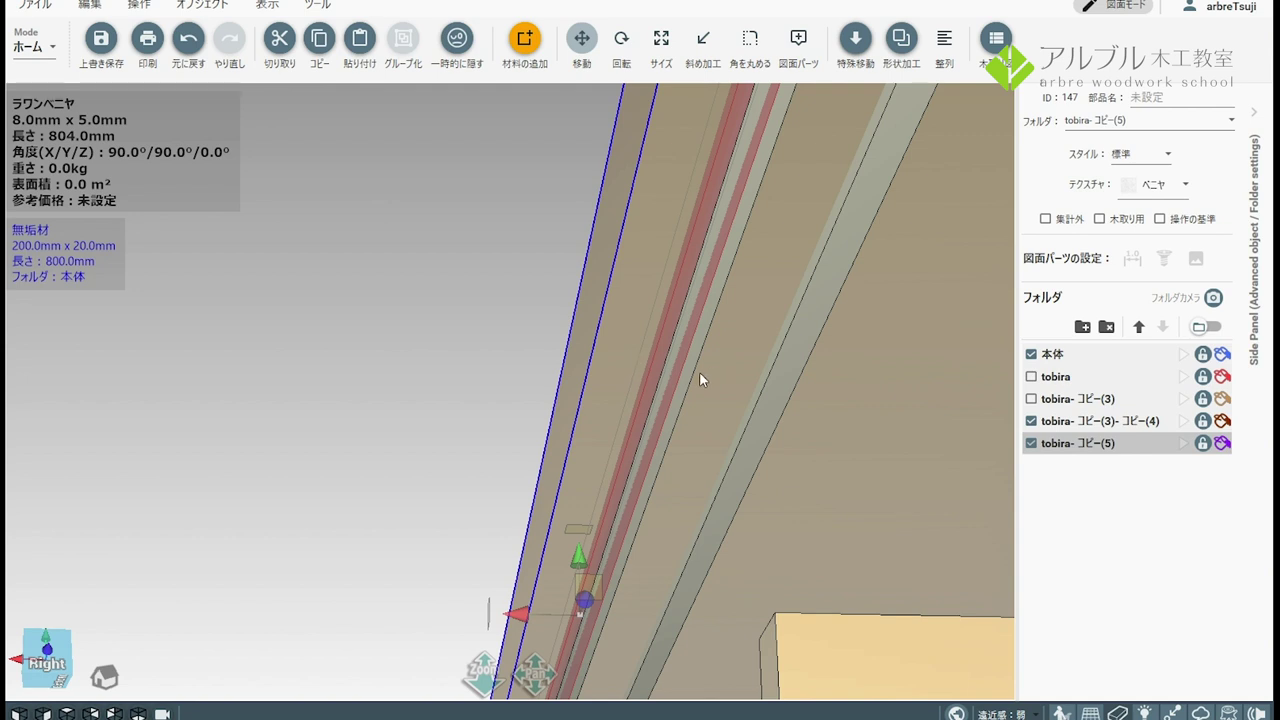
{"action": "middle_click_drag", "start_coordinate": [699, 371], "coordinate": [599, 344]}
{"action": "left_click", "coordinate": [680, 290]}
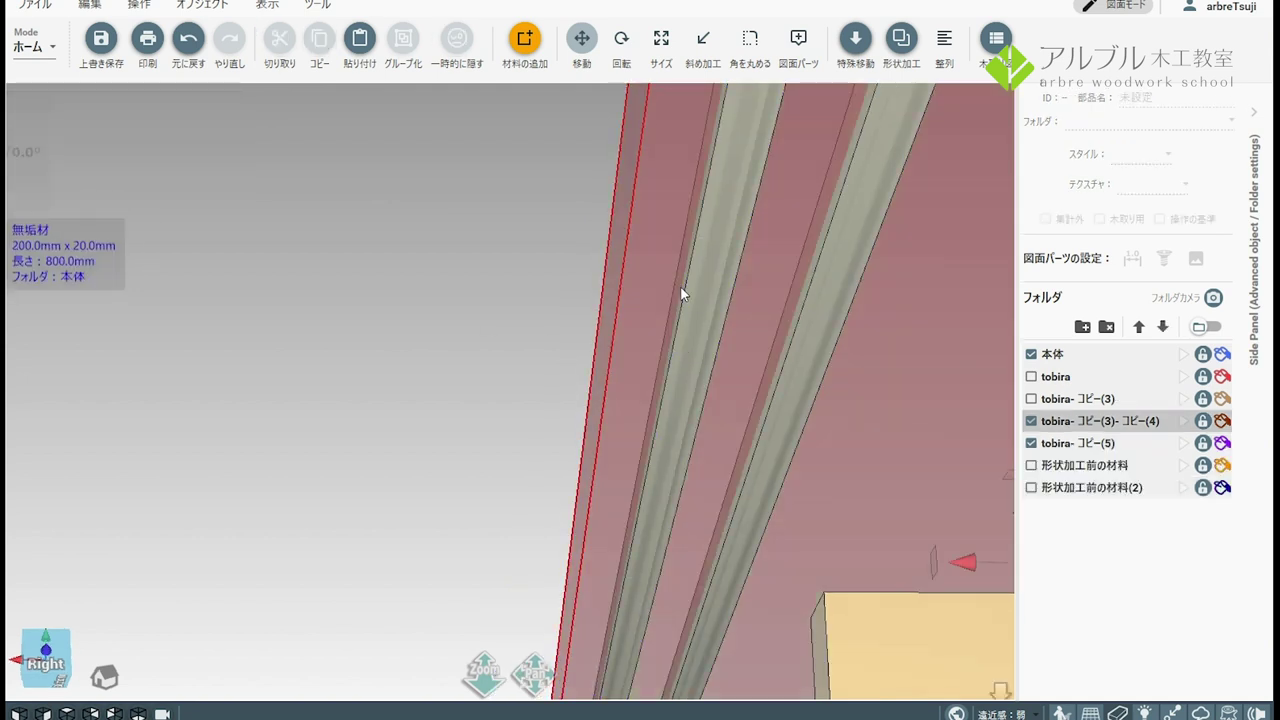
{"action": "left_click", "coordinate": [706, 292], "text": "shift"}
{"action": "left_click", "coordinate": [907, 42]}
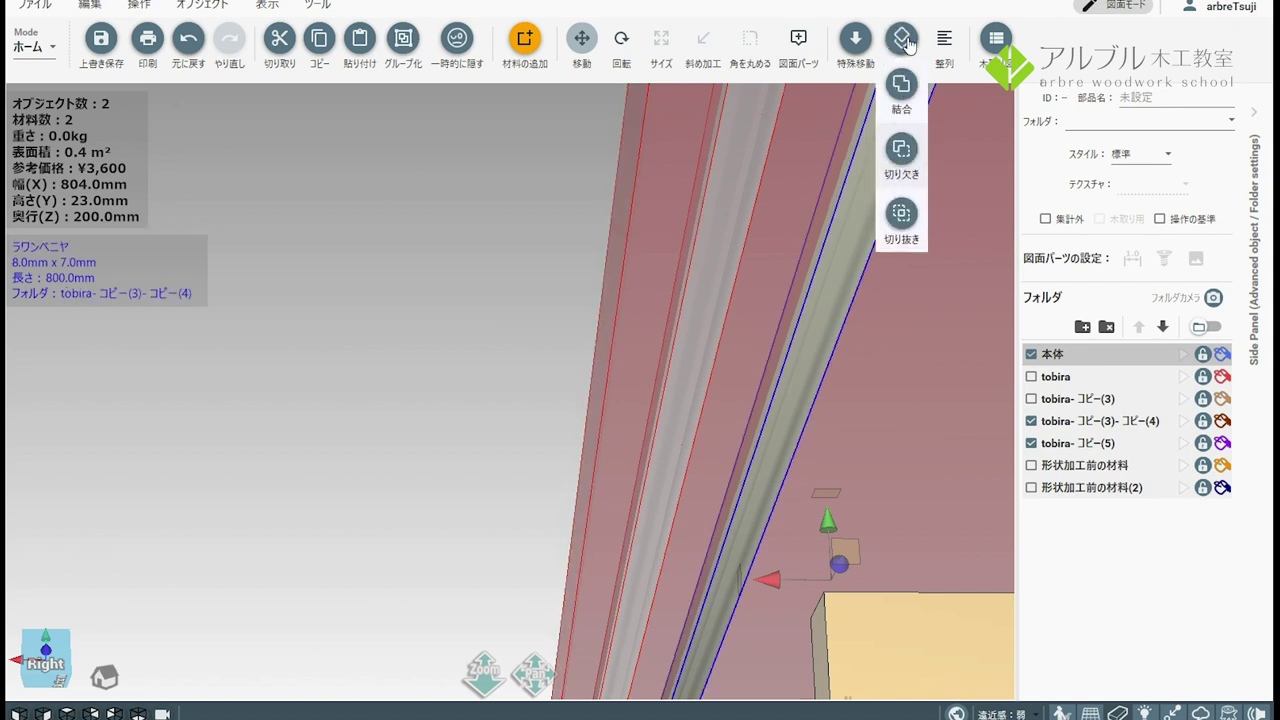
{"action": "left_click", "coordinate": [901, 150]}
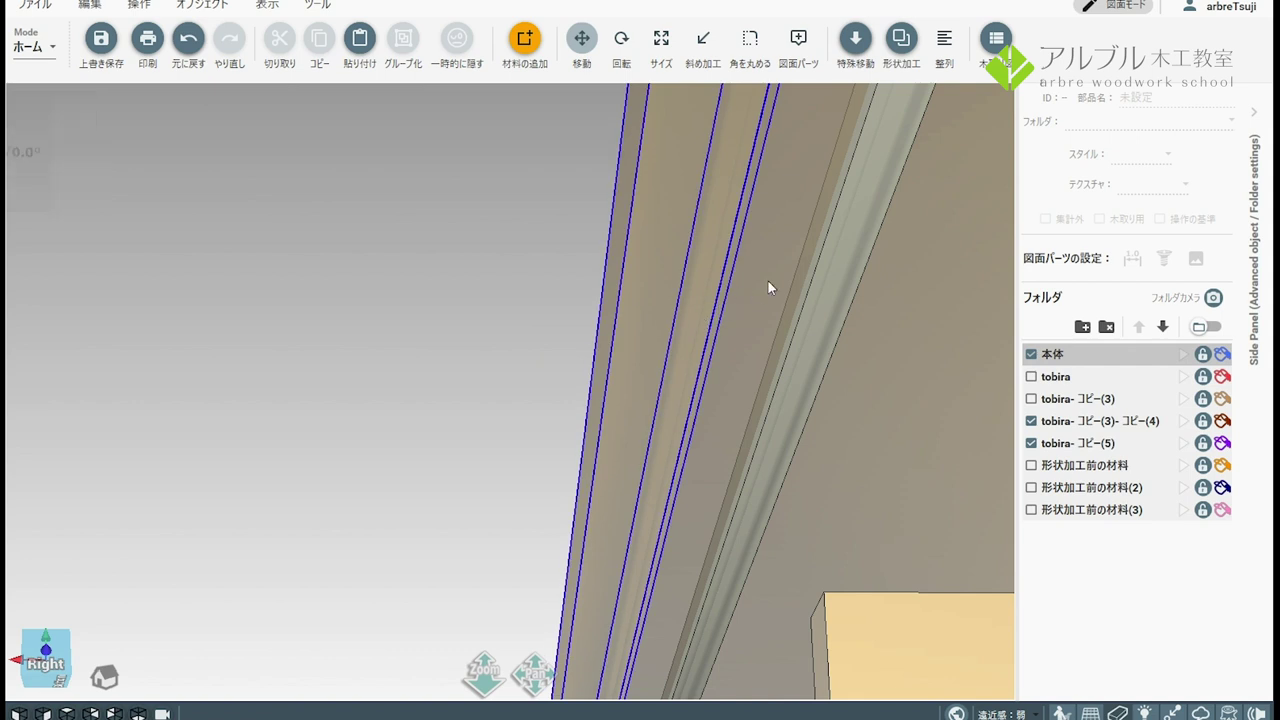
Step: Notch the second rail's groove into the top board the same way
{"action": "left_click", "coordinate": [768, 281]}
{"action": "left_click", "coordinate": [903, 50]}
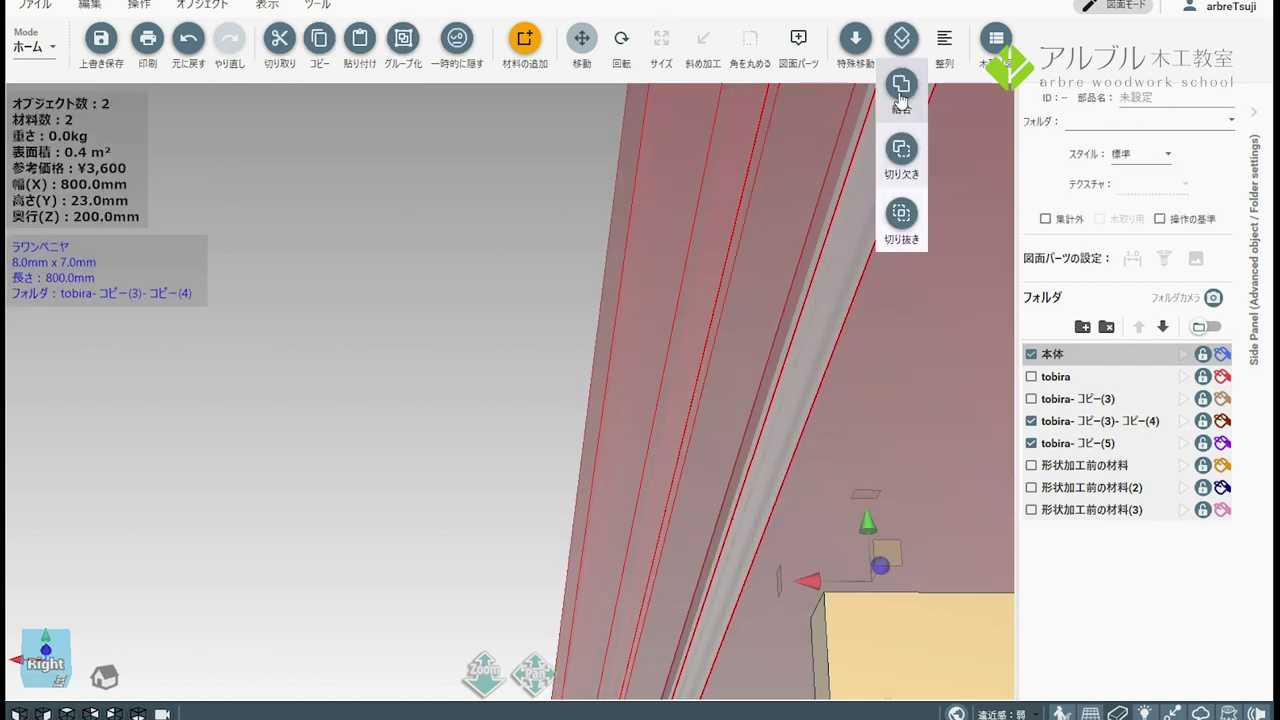
{"action": "left_click", "coordinate": [901, 150]}
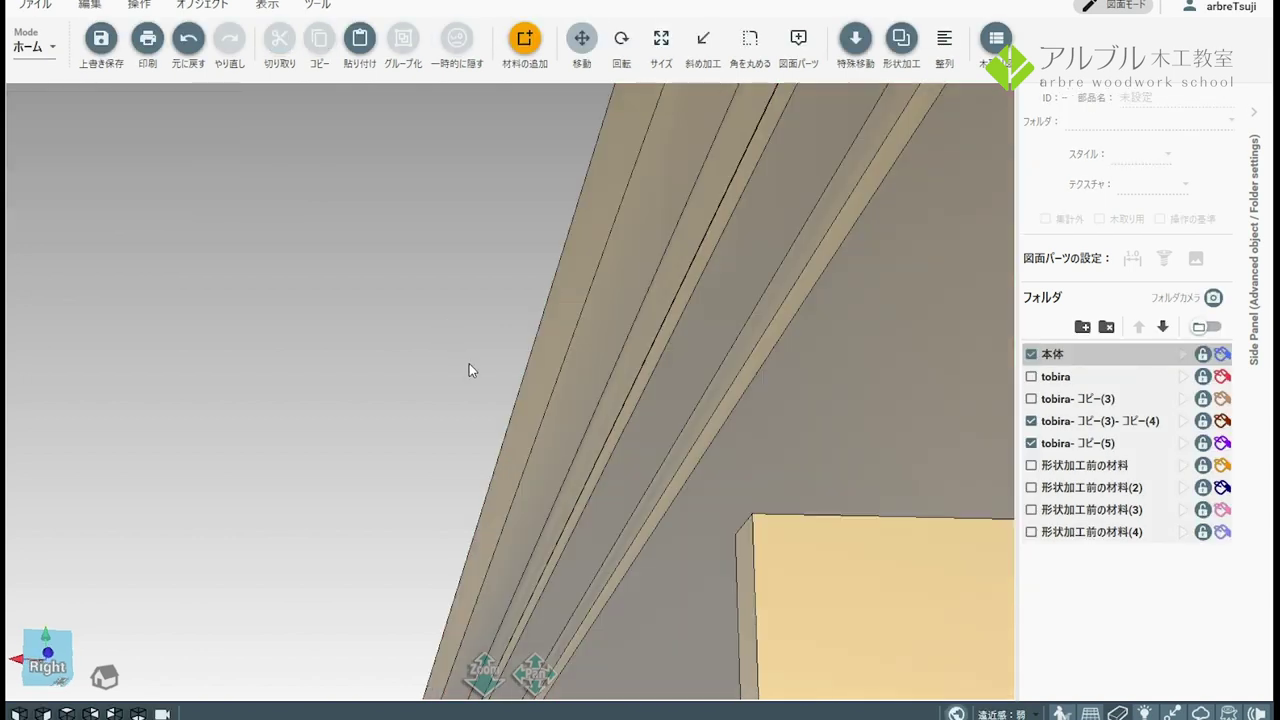
{"action": "scroll", "coordinate": [469, 370], "scroll_direction": "down", "scroll_amount": 5}
{"action": "scroll", "coordinate": [488, 380], "scroll_direction": "up", "scroll_amount": 2}
{"action": "scroll", "coordinate": [445, 350], "scroll_direction": "up", "scroll_amount": 3}
{"action": "left_click_drag", "start_coordinate": [445, 347], "coordinate": [439, 370]}
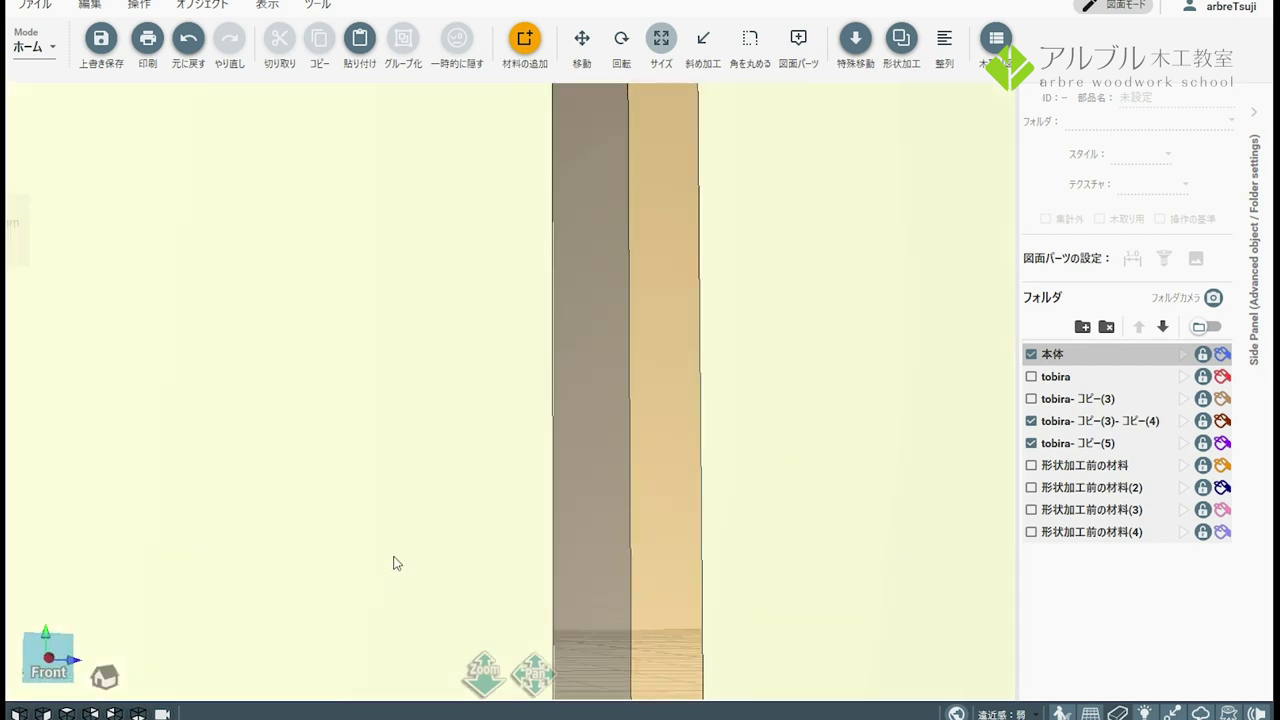
{"action": "left_click_drag", "start_coordinate": [393, 563], "coordinate": [448, 511]}
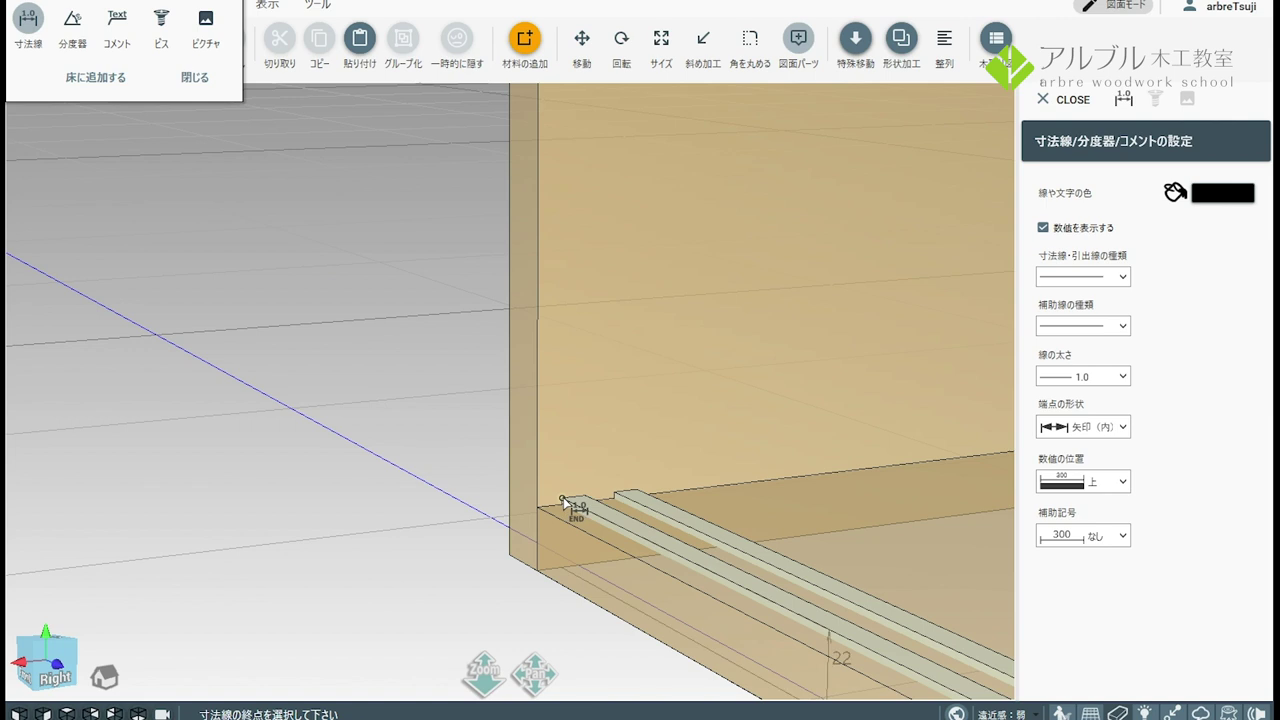
{"action": "left_click", "coordinate": [563, 497]}
{"action": "left_click", "coordinate": [730, 535]}
{"action": "key", "text": "Escape"}
{"action": "scroll", "coordinate": [466, 523], "scroll_direction": "up", "scroll_amount": 5}
{"action": "left_click", "coordinate": [522, 370]}
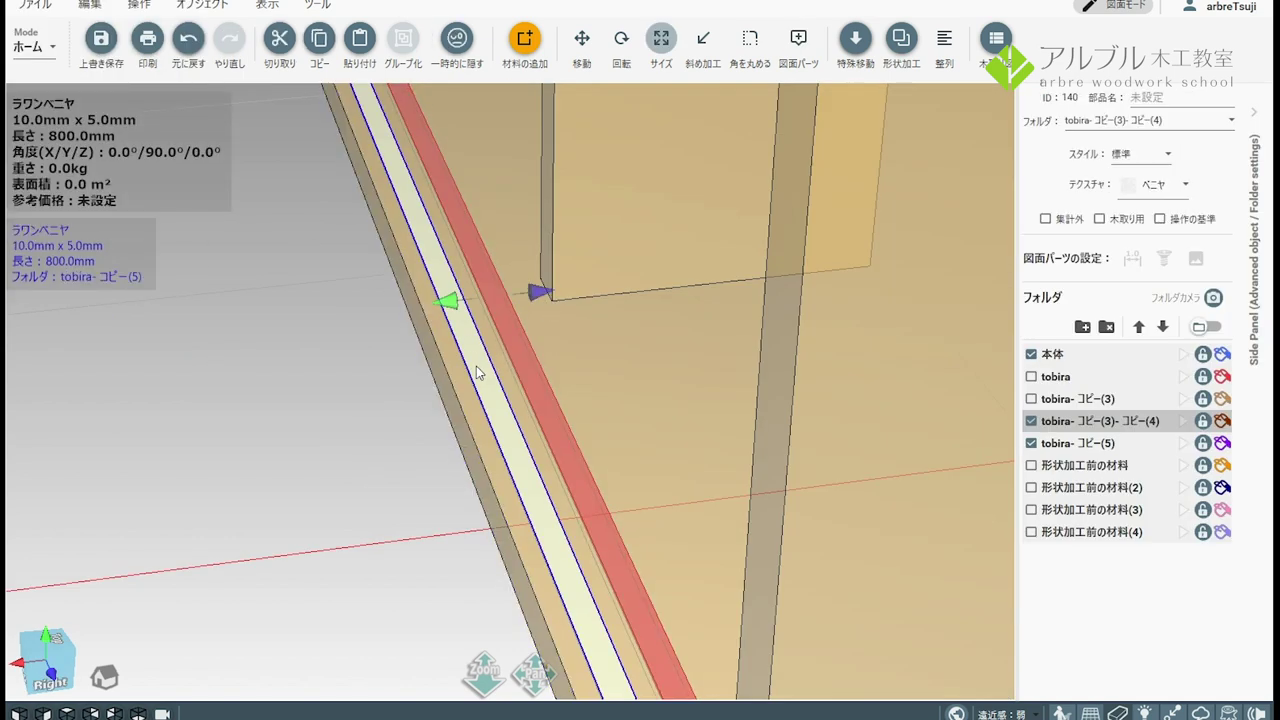
{"action": "left_click", "coordinate": [374, 413]}
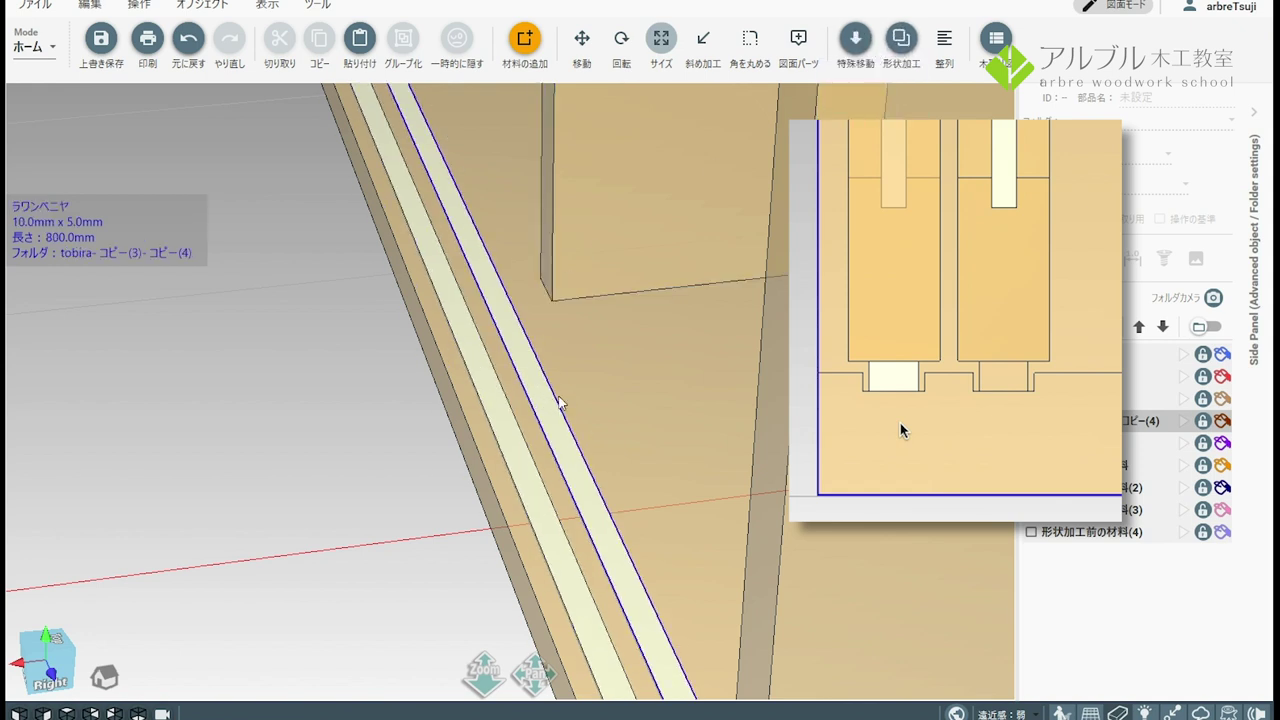
Step: Notch both floor-rail grooves into the bottom board with 切り欠き, then check the grooved board
{"action": "left_click", "coordinate": [545, 305]}
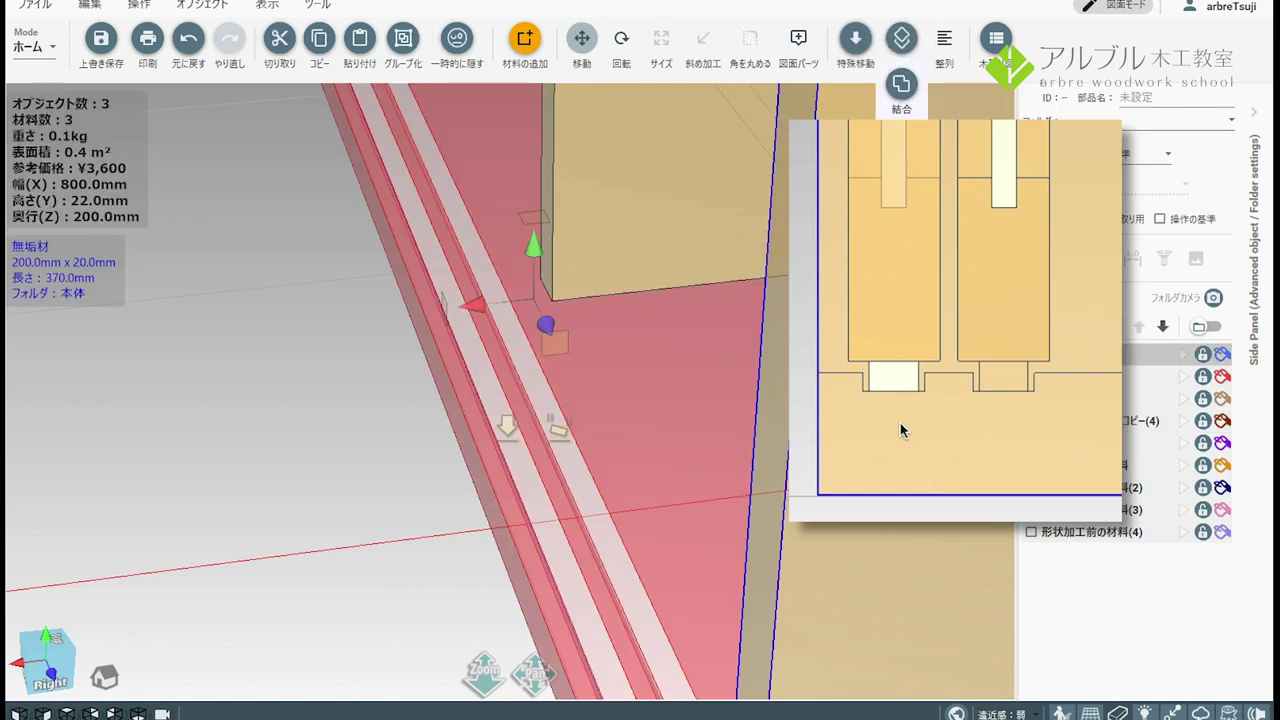
{"action": "left_click", "coordinate": [901, 84]}
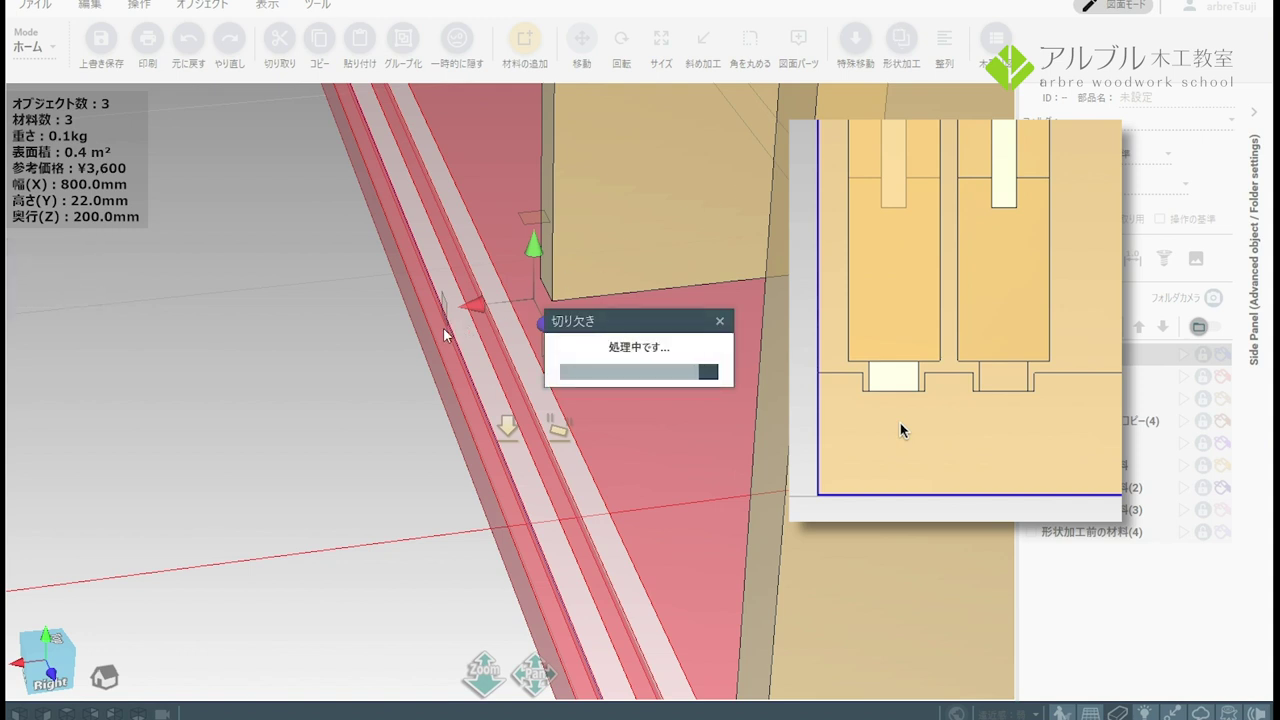
{"action": "scroll", "coordinate": [429, 394], "scroll_direction": "down", "scroll_amount": 3}
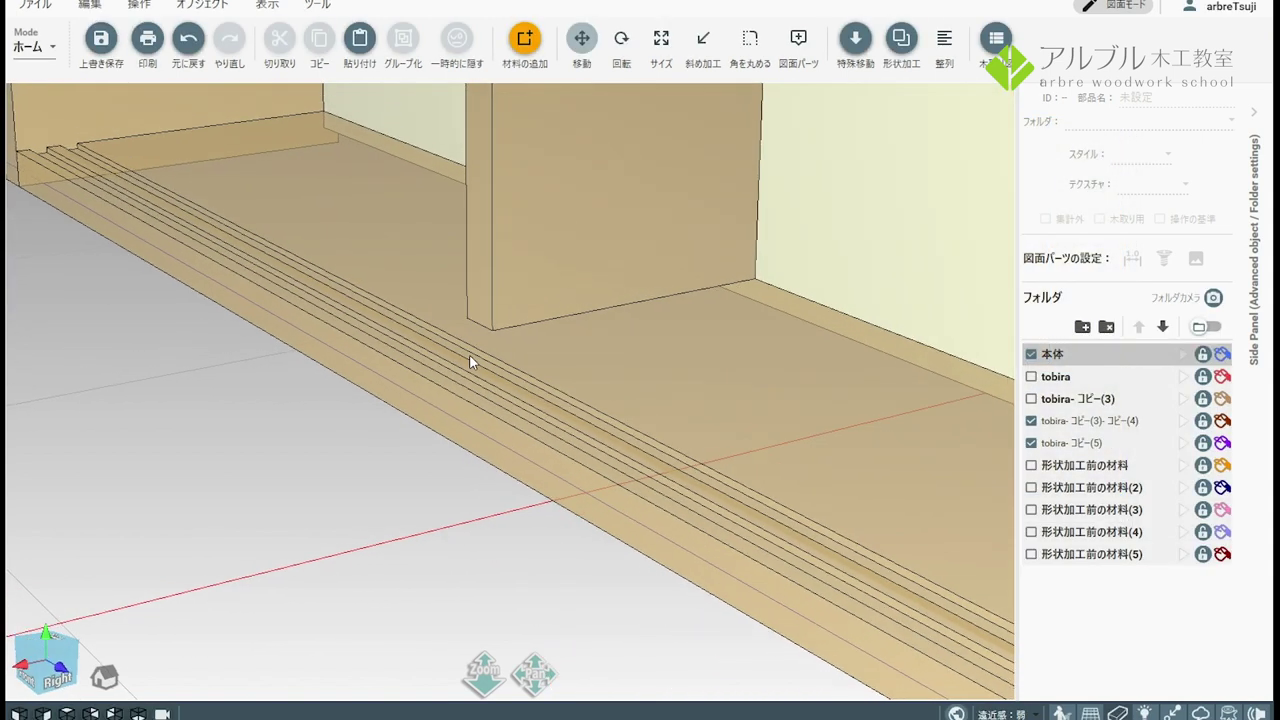
{"action": "scroll", "coordinate": [391, 366], "scroll_direction": "up", "scroll_amount": 2}
{"action": "left_click", "coordinate": [350, 426]}
{"action": "left_click_drag", "start_coordinate": [350, 426], "coordinate": [436, 355]}
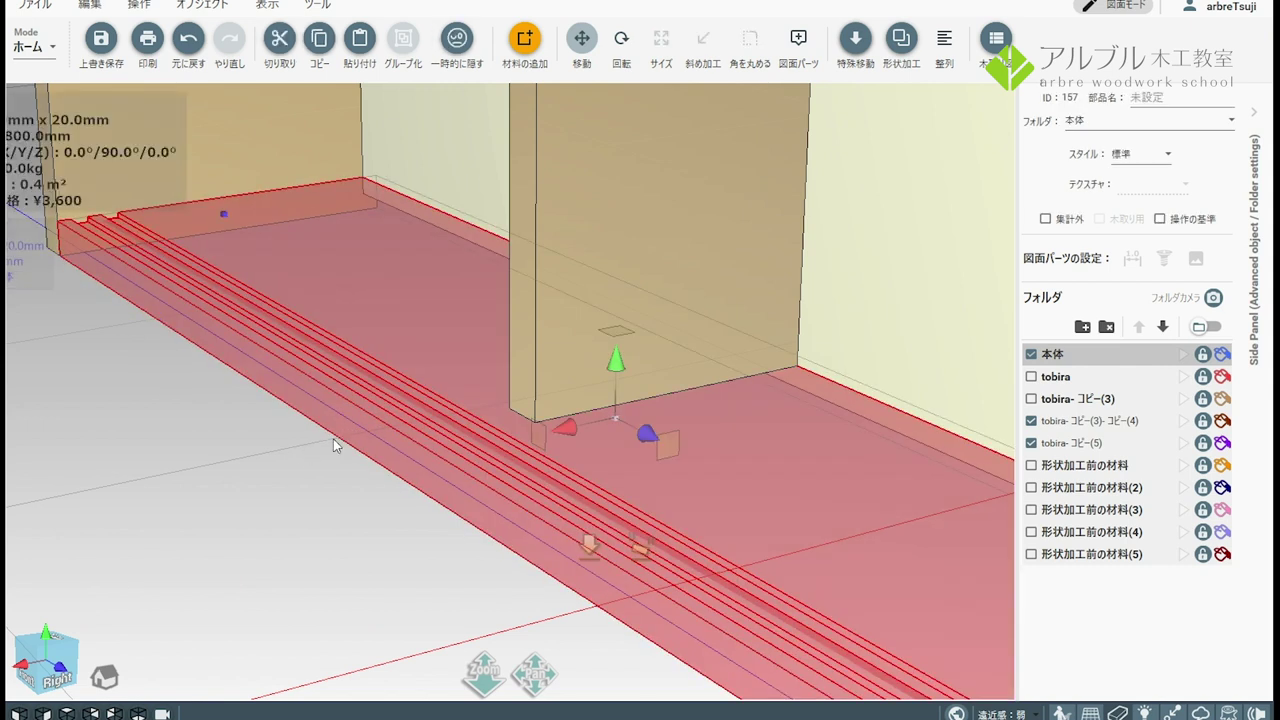
{"action": "scroll", "coordinate": [450, 350], "scroll_direction": "down", "scroll_amount": 2}
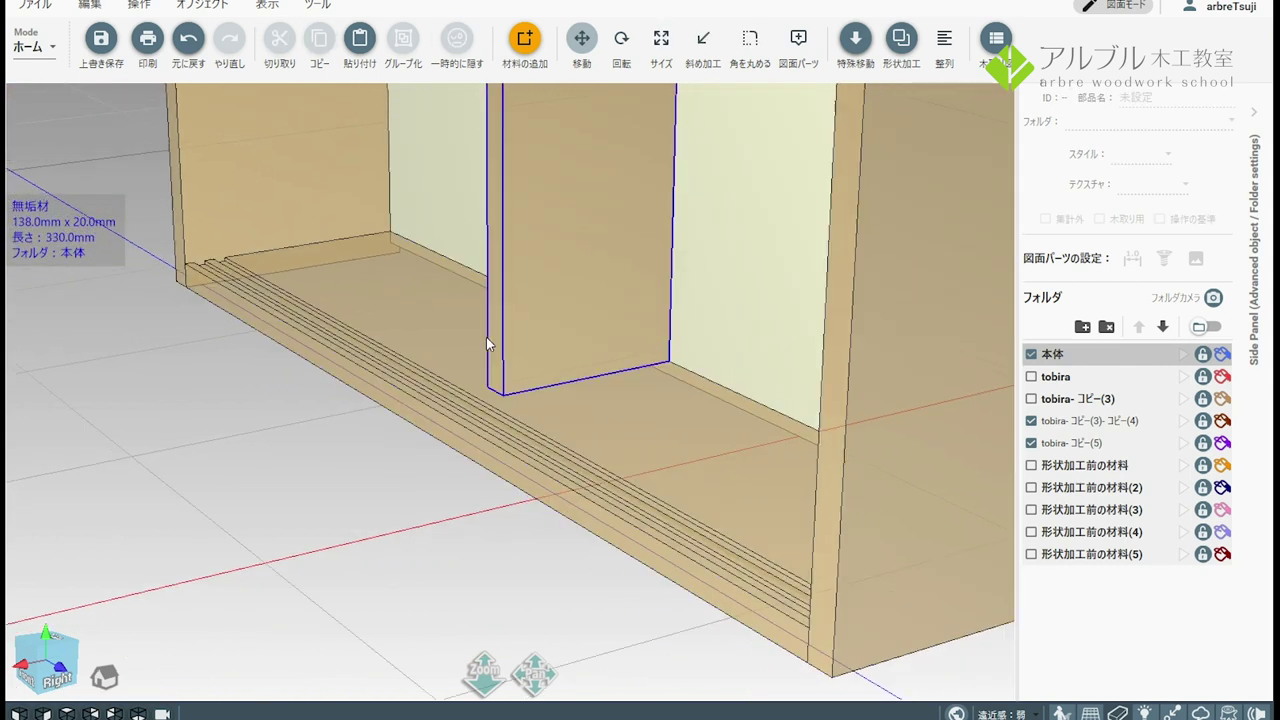
Step: Show both tobira sliding doors again
{"action": "left_click", "coordinate": [1031, 377]}
{"action": "left_click", "coordinate": [1031, 398]}
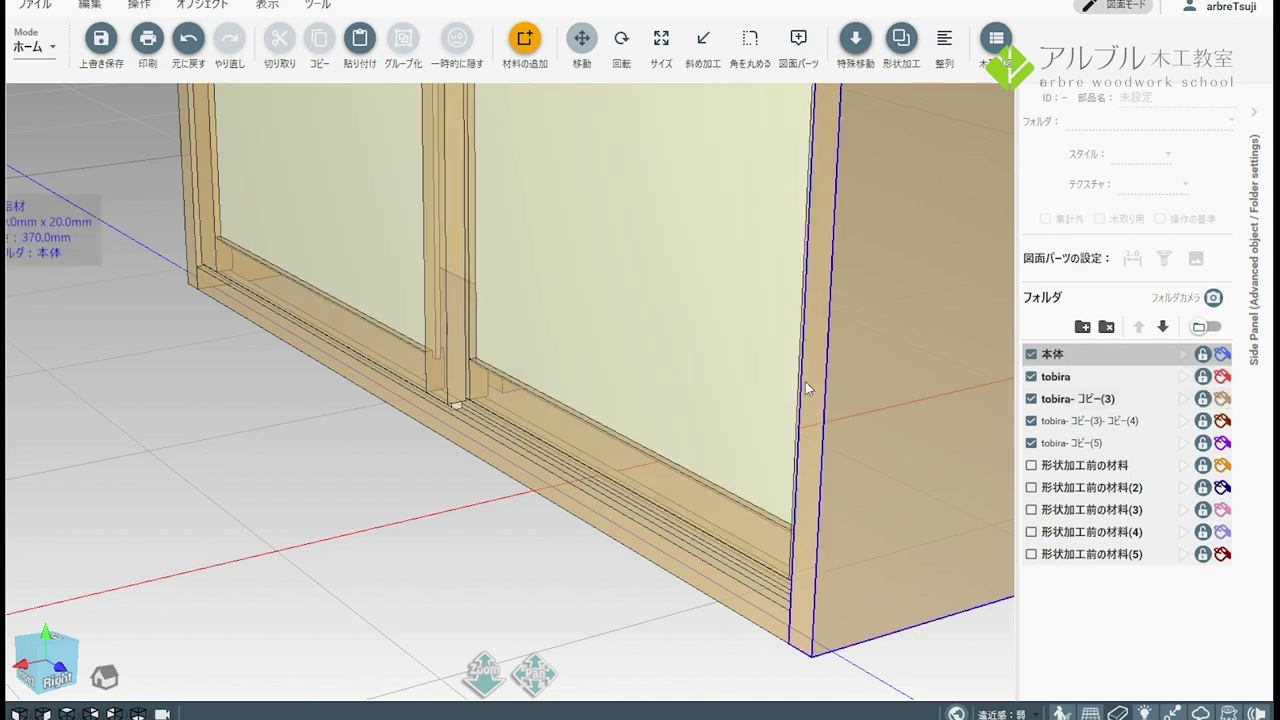
{"action": "scroll", "coordinate": [650, 380], "scroll_direction": "up", "scroll_amount": 3}
{"action": "scroll", "coordinate": [617, 372], "scroll_direction": "down", "scroll_amount": 2}
Step: From the right view, slide the 200 × 20 mm board sideways until it snaps clear of the doors
{"action": "left_click_drag", "start_coordinate": [614, 360], "coordinate": [668, 538]}
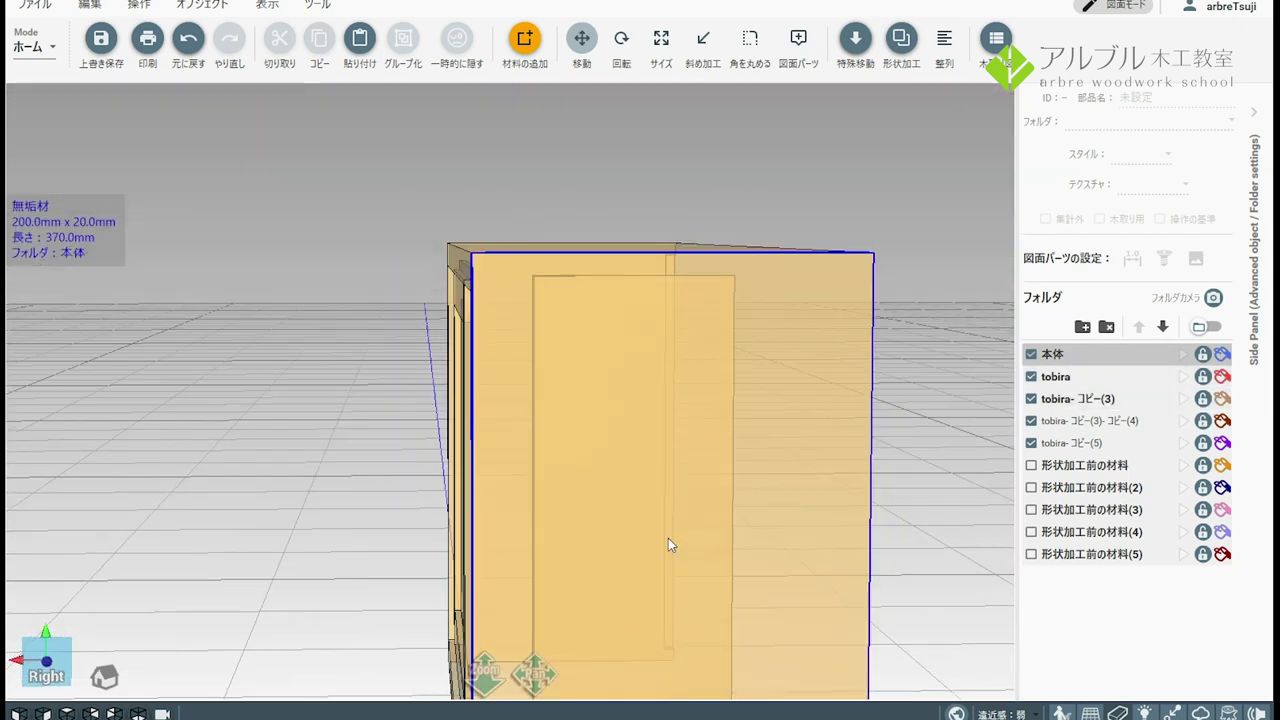
{"action": "left_click", "coordinate": [665, 444]}
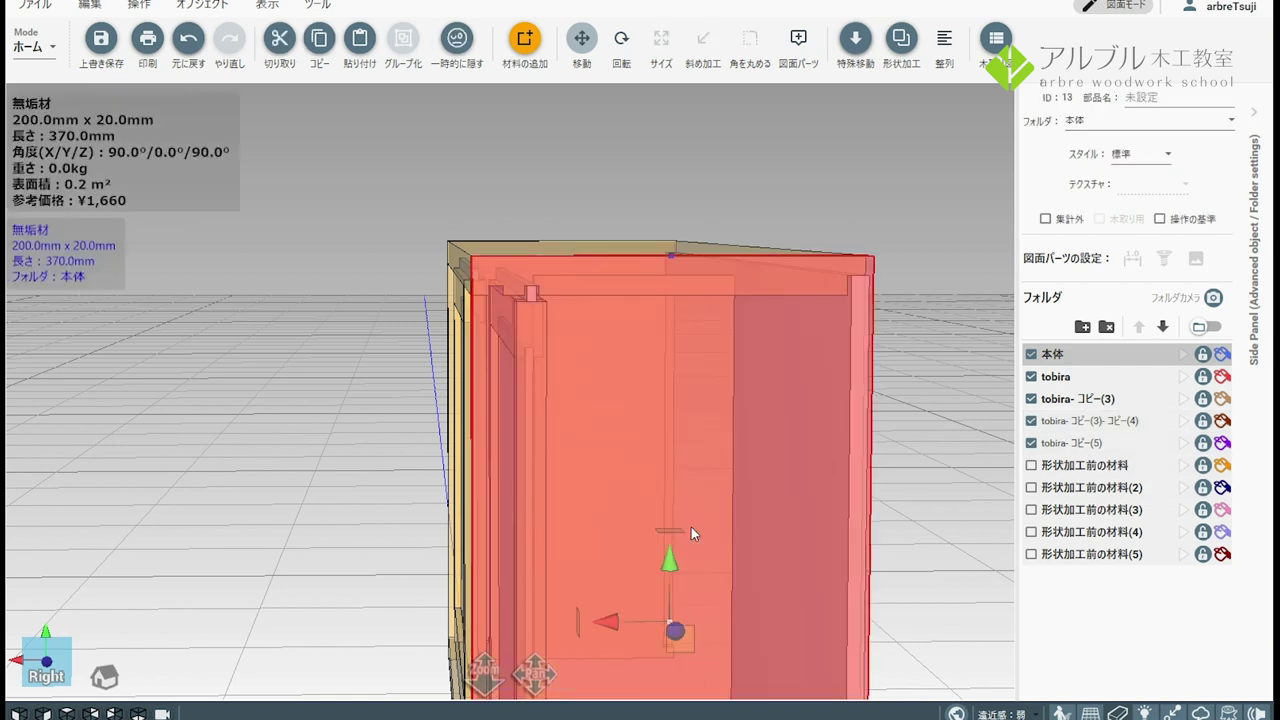
{"action": "scroll", "coordinate": [550, 420], "scroll_direction": "up", "scroll_amount": 3}
{"action": "mouse_move", "coordinate": [524, 349]}
{"action": "left_mouse_down"}
{"action": "mouse_move", "coordinate": [512, 344]}
{"action": "mouse_move", "coordinate": [899, 337]}
{"action": "left_mouse_up"}
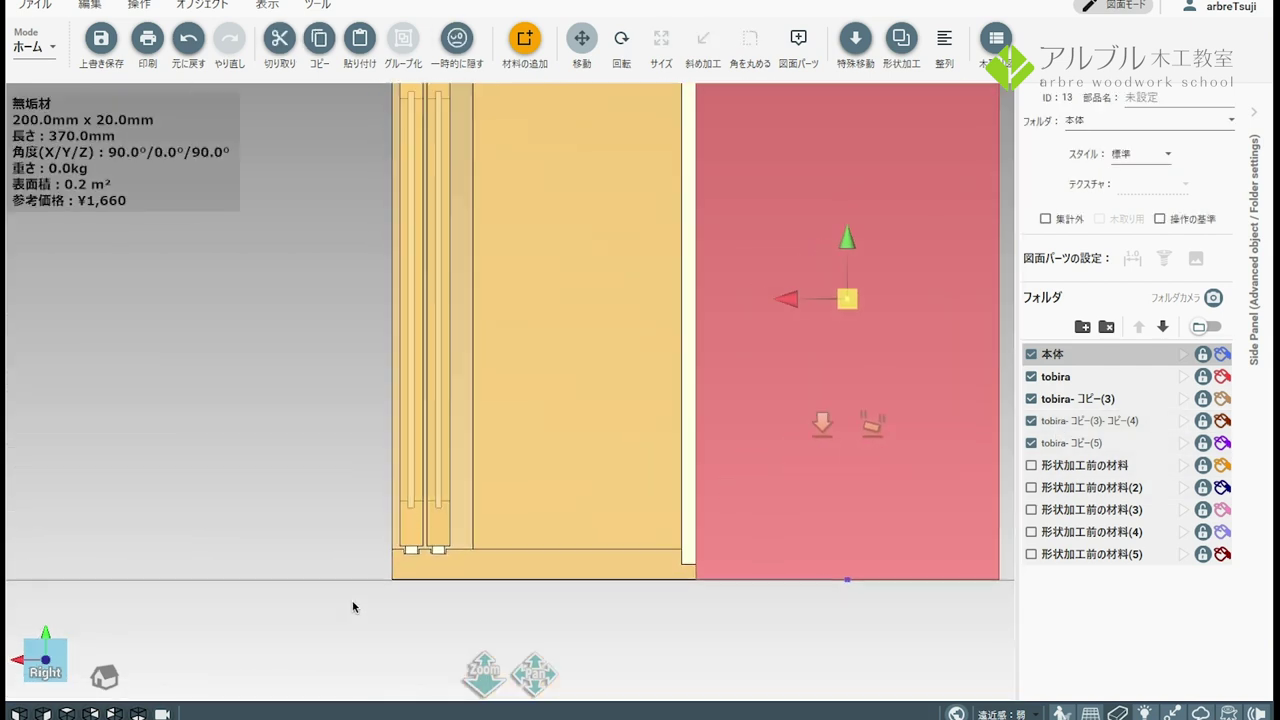
{"action": "left_click", "coordinate": [357, 559]}
{"action": "scroll", "coordinate": [358, 545], "scroll_direction": "up", "scroll_amount": 1}
{"action": "double_click", "coordinate": [675, 516]}
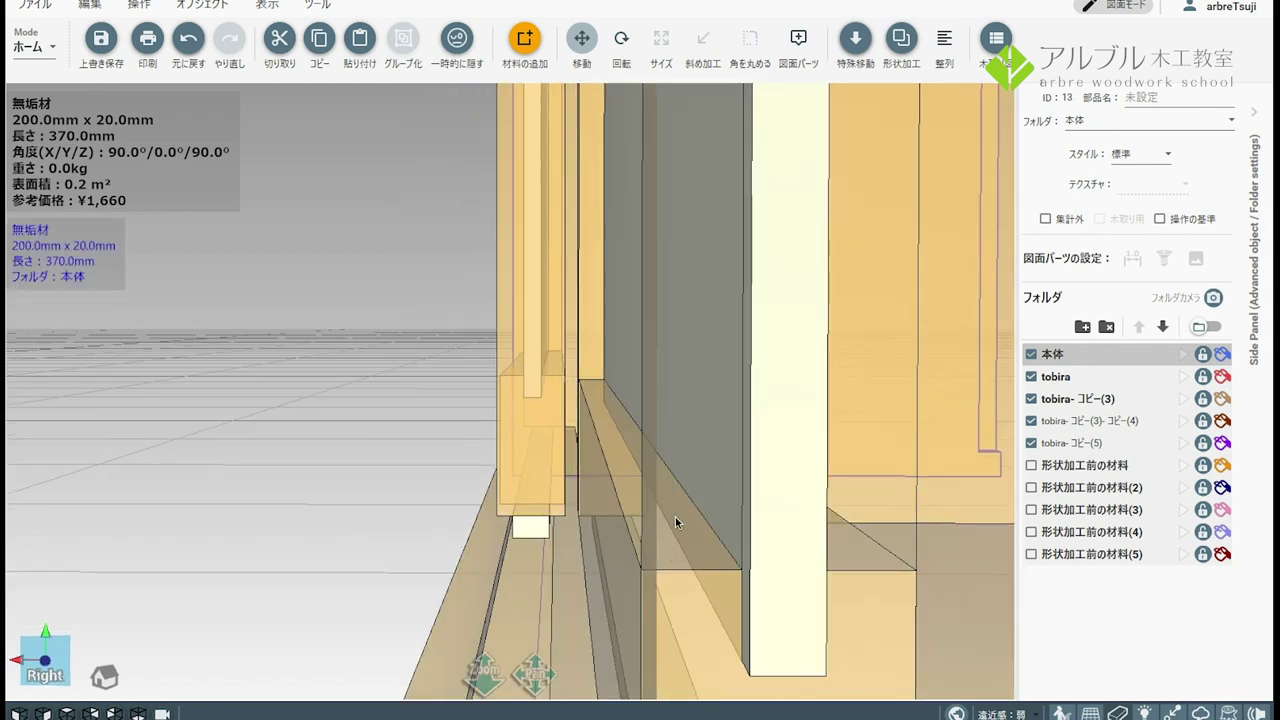
{"action": "left_click", "coordinate": [45, 660]}
{"action": "scroll", "coordinate": [533, 572], "scroll_direction": "up", "scroll_amount": 3}
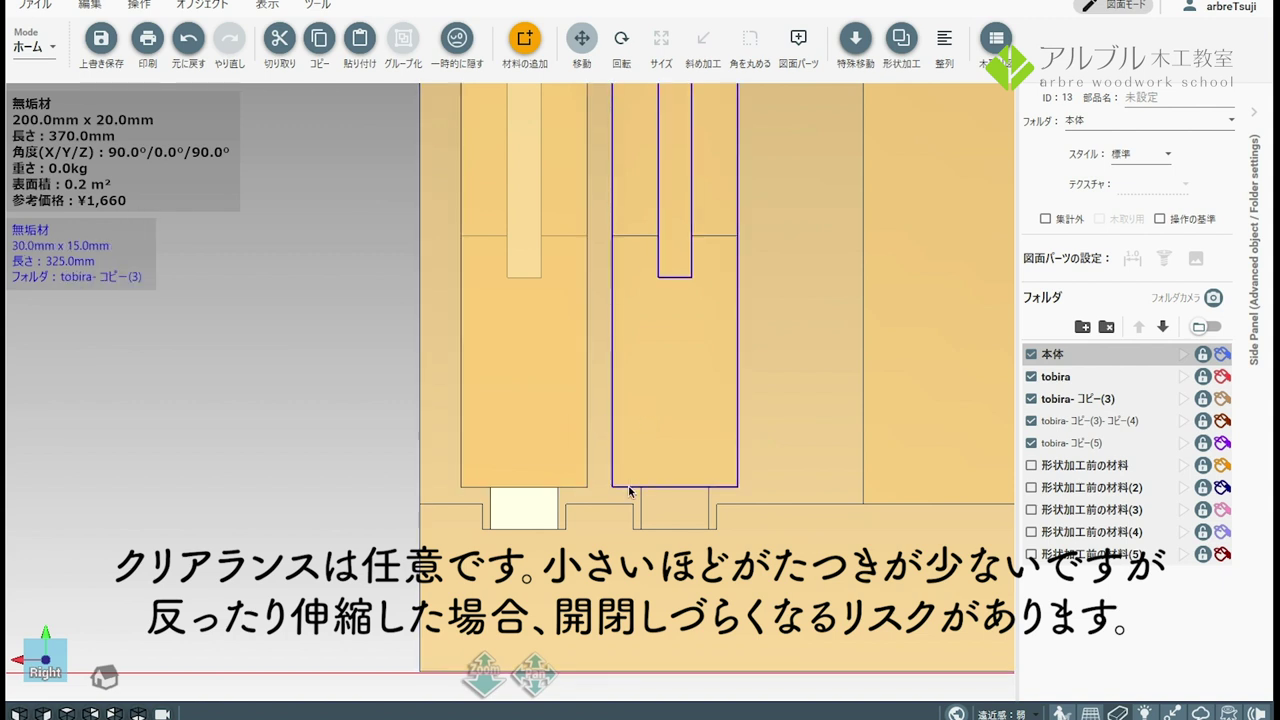
{"action": "scroll", "coordinate": [684, 285], "scroll_direction": "up", "scroll_amount": 3}
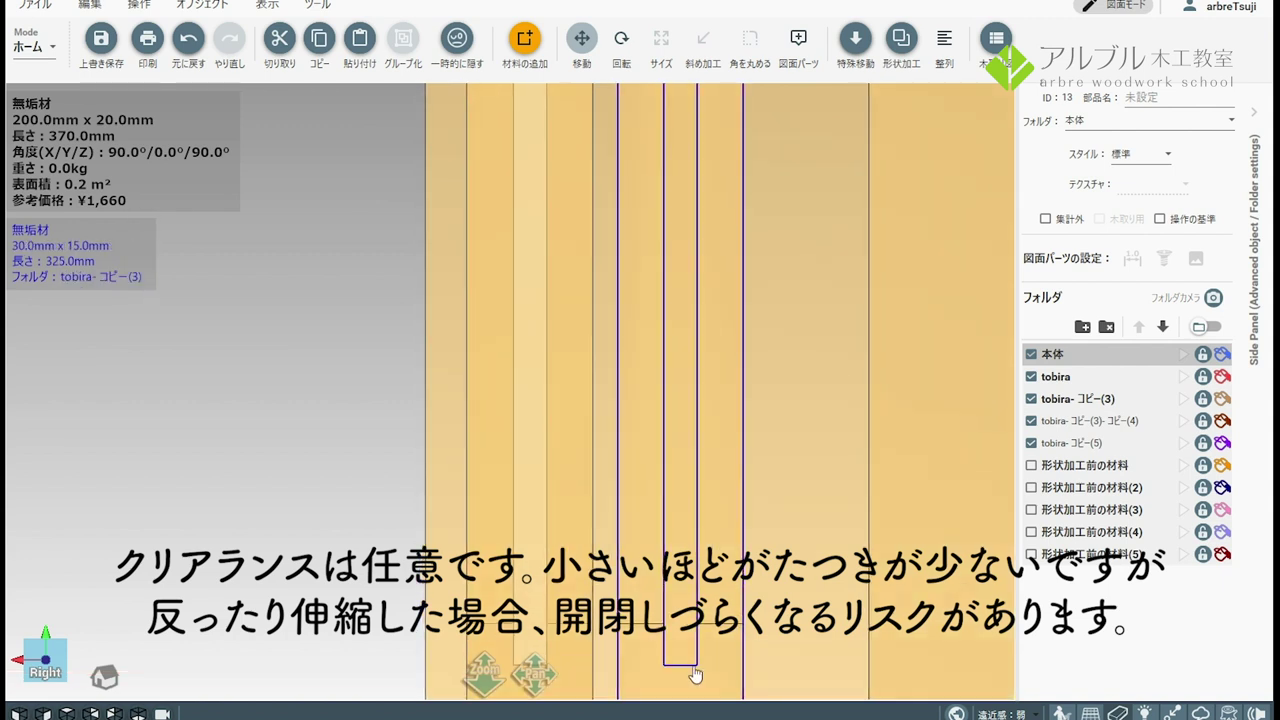
{"action": "middle_click_drag", "start_coordinate": [681, 284], "coordinate": [667, 320]}
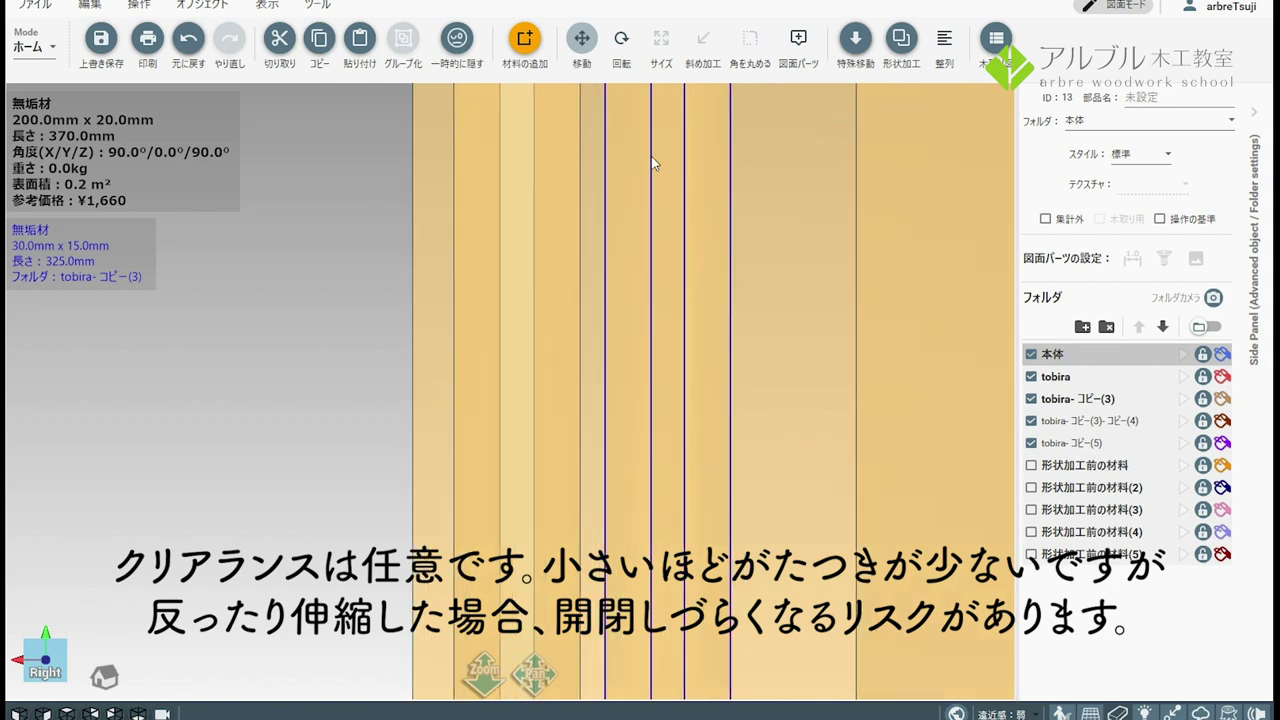
{"action": "middle_click_drag", "start_coordinate": [651, 163], "coordinate": [628, 648]}
{"action": "scroll", "coordinate": [632, 200], "scroll_direction": "down", "scroll_amount": 5}
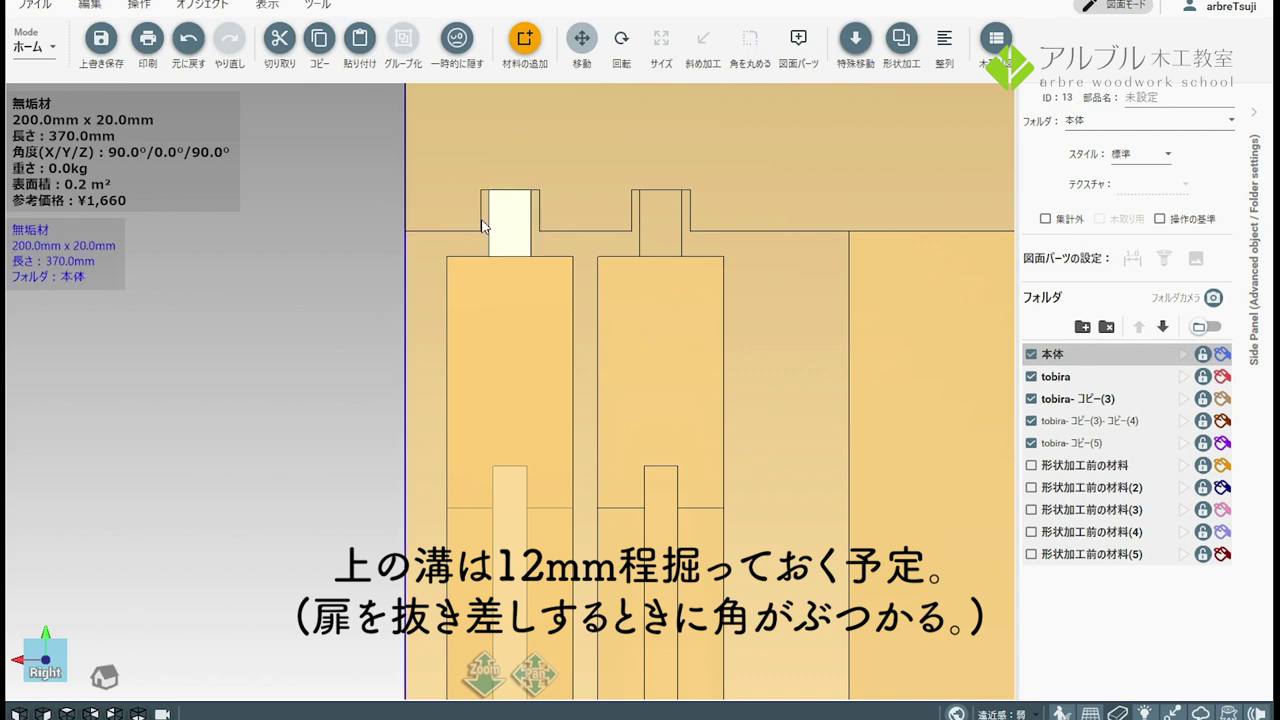
{"action": "left_click_drag", "start_coordinate": [481, 224], "coordinate": [492, 238]}
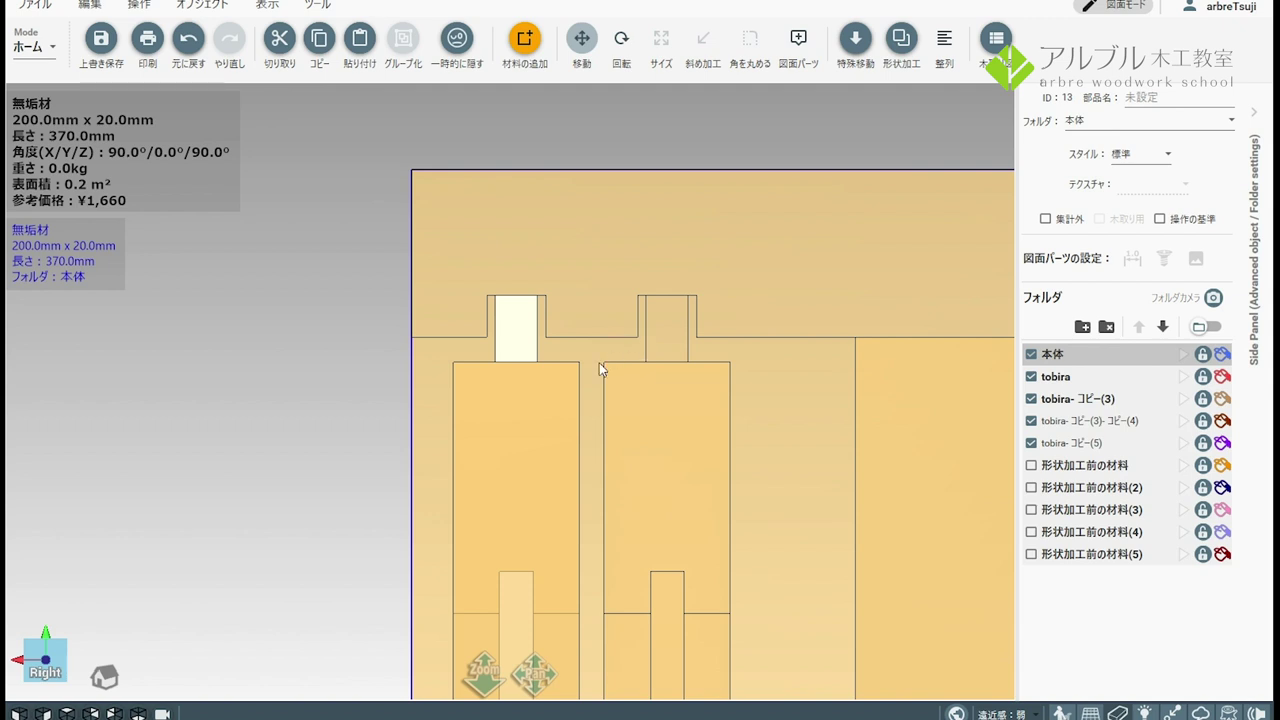
{"action": "middle_click_drag", "start_coordinate": [547, 310], "coordinate": [568, 327]}
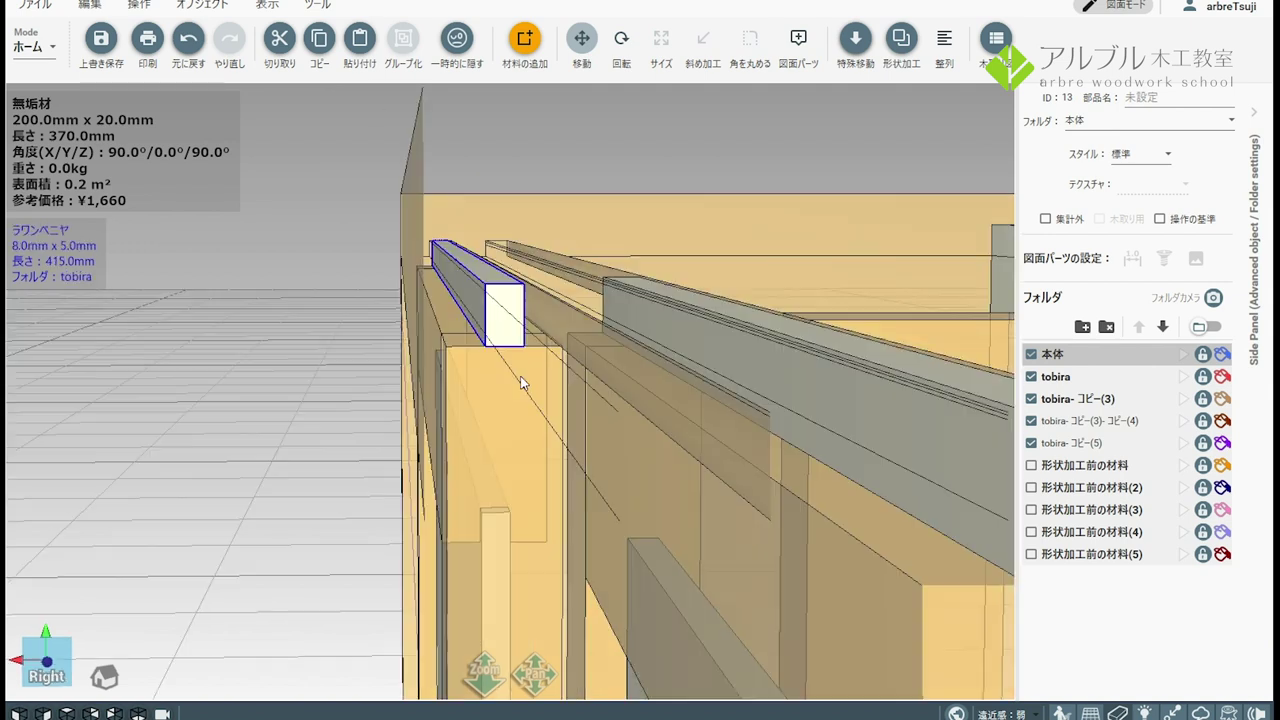
{"action": "scroll", "coordinate": [451, 444], "scroll_direction": "down", "scroll_amount": 1}
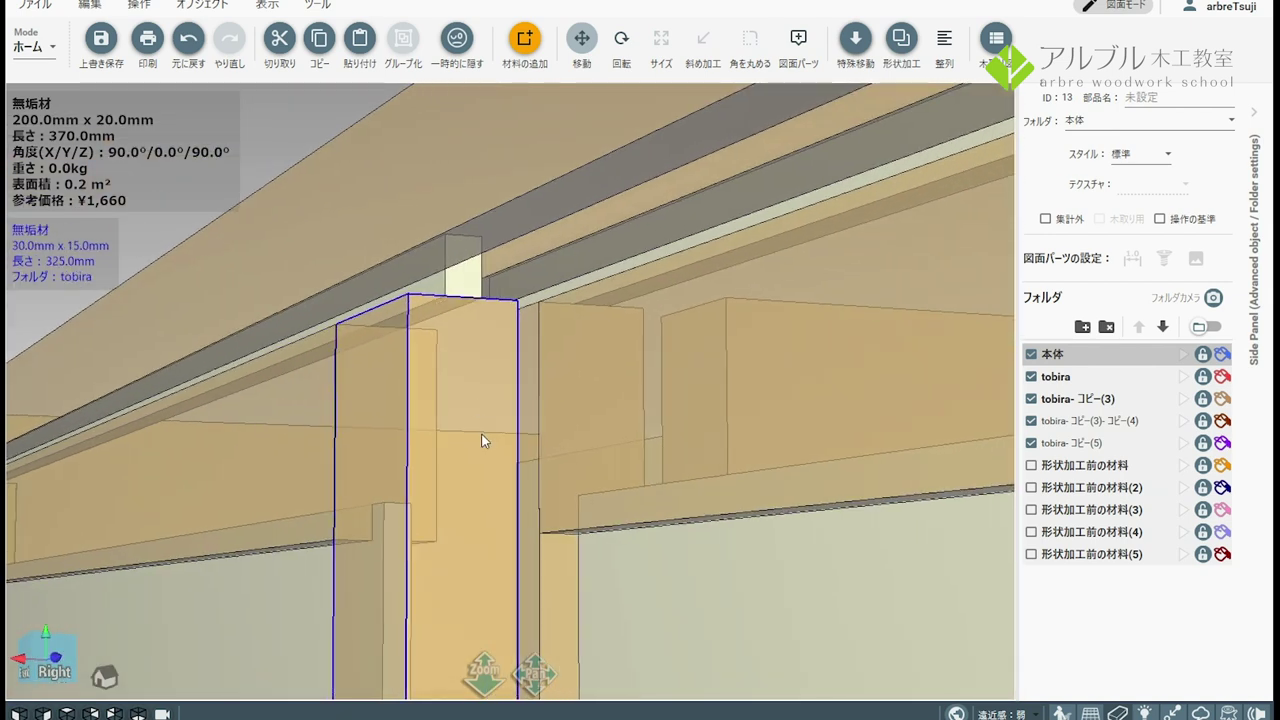
{"action": "scroll", "coordinate": [457, 458], "scroll_direction": "down", "scroll_amount": 1}
{"action": "scroll", "coordinate": [457, 458], "scroll_direction": "down", "scroll_amount": 2}
{"action": "scroll", "coordinate": [505, 380], "scroll_direction": "down", "scroll_amount": 2}
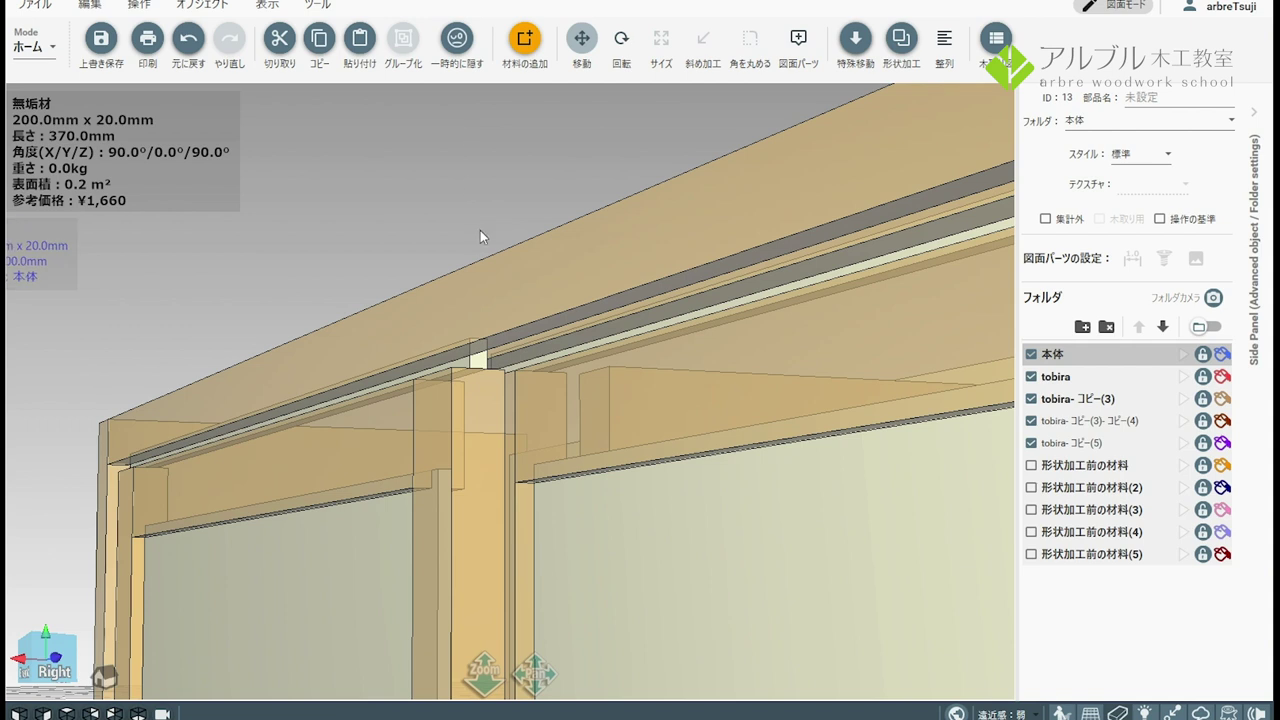
{"action": "left_click", "coordinate": [534, 502]}
{"action": "mouse_move", "coordinate": [534, 502]}
{"action": "middle_mouse_down"}
{"action": "mouse_move", "coordinate": [487, 551]}
{"action": "mouse_move", "coordinate": [563, 514]}
{"action": "middle_mouse_up"}
{"action": "scroll", "coordinate": [487, 551], "scroll_direction": "down", "scroll_amount": 2}
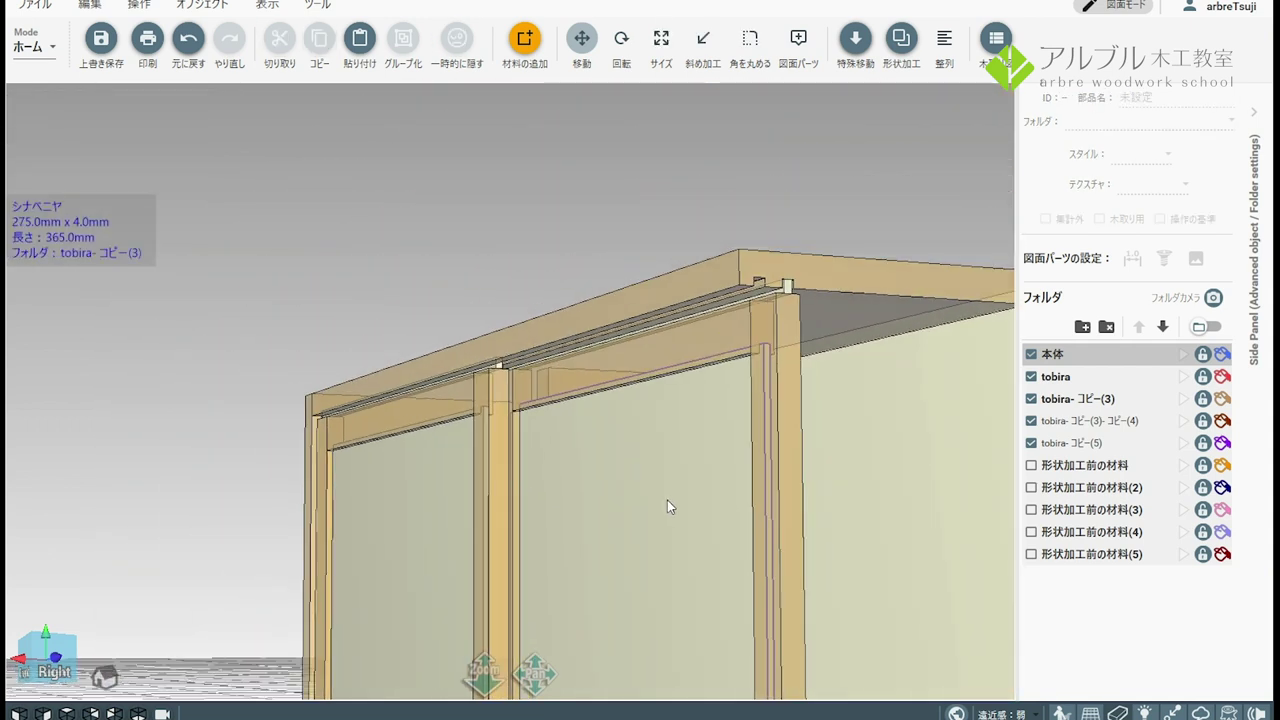
{"action": "mouse_move", "coordinate": [667, 500]}
{"action": "middle_mouse_down"}
{"action": "mouse_move", "coordinate": [592, 504]}
{"action": "mouse_move", "coordinate": [654, 504]}
{"action": "mouse_move", "coordinate": [635, 485]}
{"action": "mouse_move", "coordinate": [583, 501]}
{"action": "middle_mouse_up"}
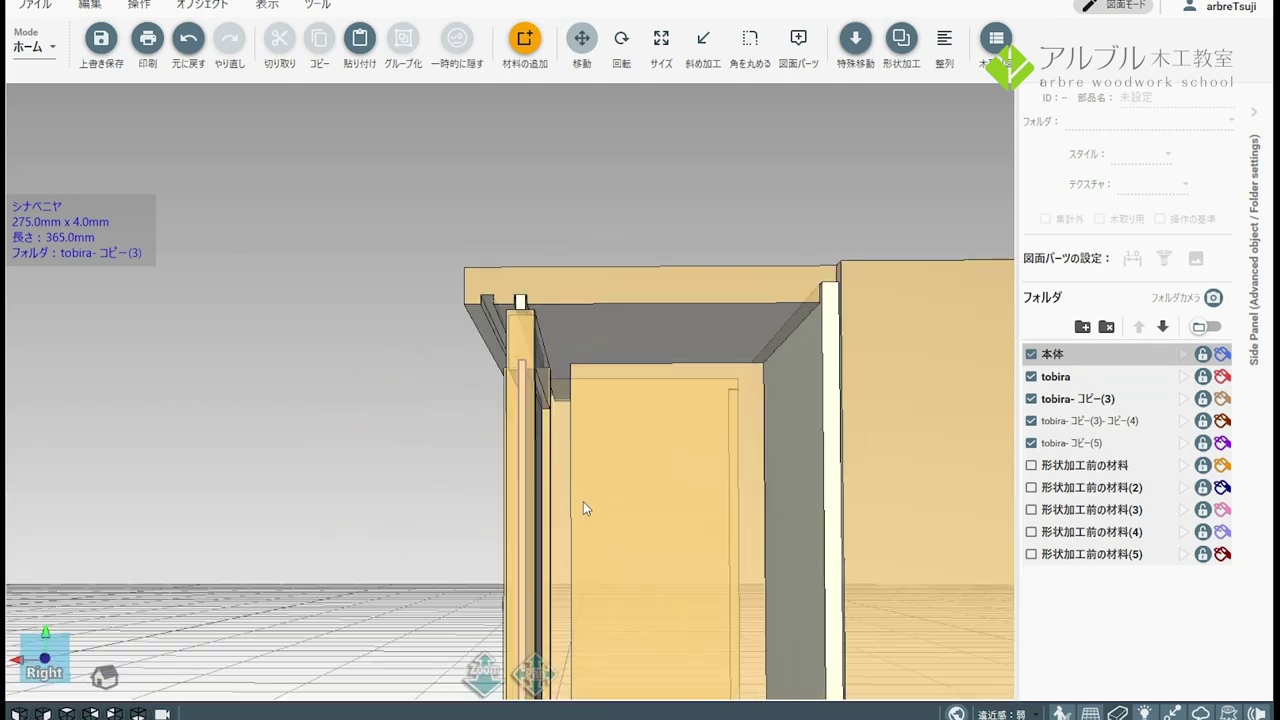
{"action": "left_click", "coordinate": [584, 499]}
{"action": "scroll", "coordinate": [599, 530], "scroll_direction": "up", "scroll_amount": 2}
Step: Select the middle partition and nudge it along its depth until it snaps
{"action": "scroll", "coordinate": [609, 521], "scroll_direction": "up", "scroll_amount": 2}
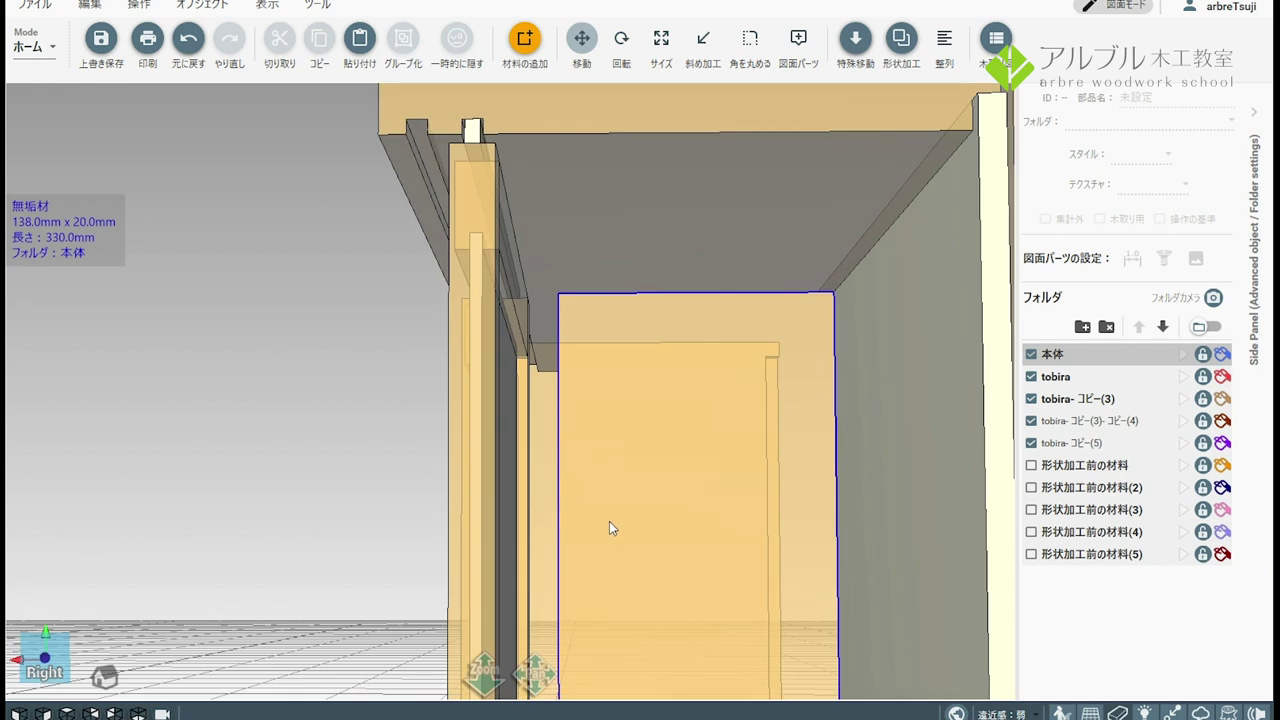
{"action": "left_click", "coordinate": [611, 528]}
{"action": "left_click_drag", "start_coordinate": [633, 624], "coordinate": [607, 624]}
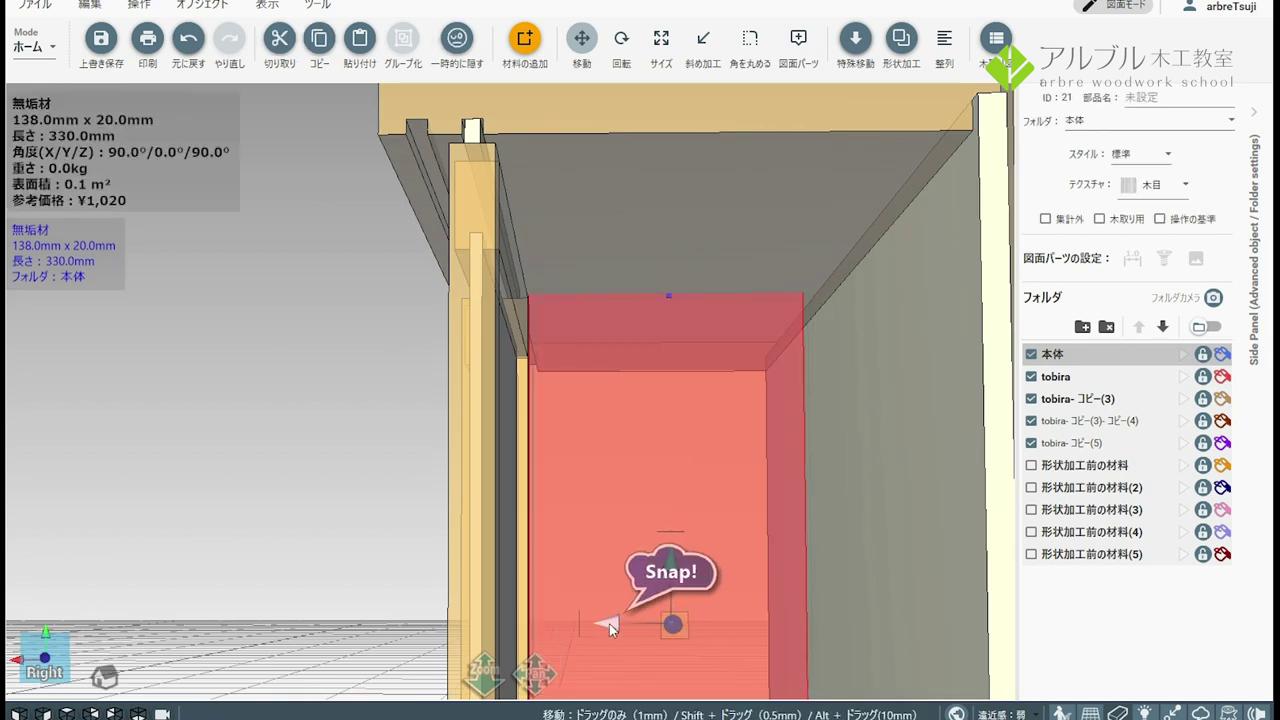
{"action": "scroll", "coordinate": [573, 531], "scroll_direction": "up", "scroll_amount": 2}
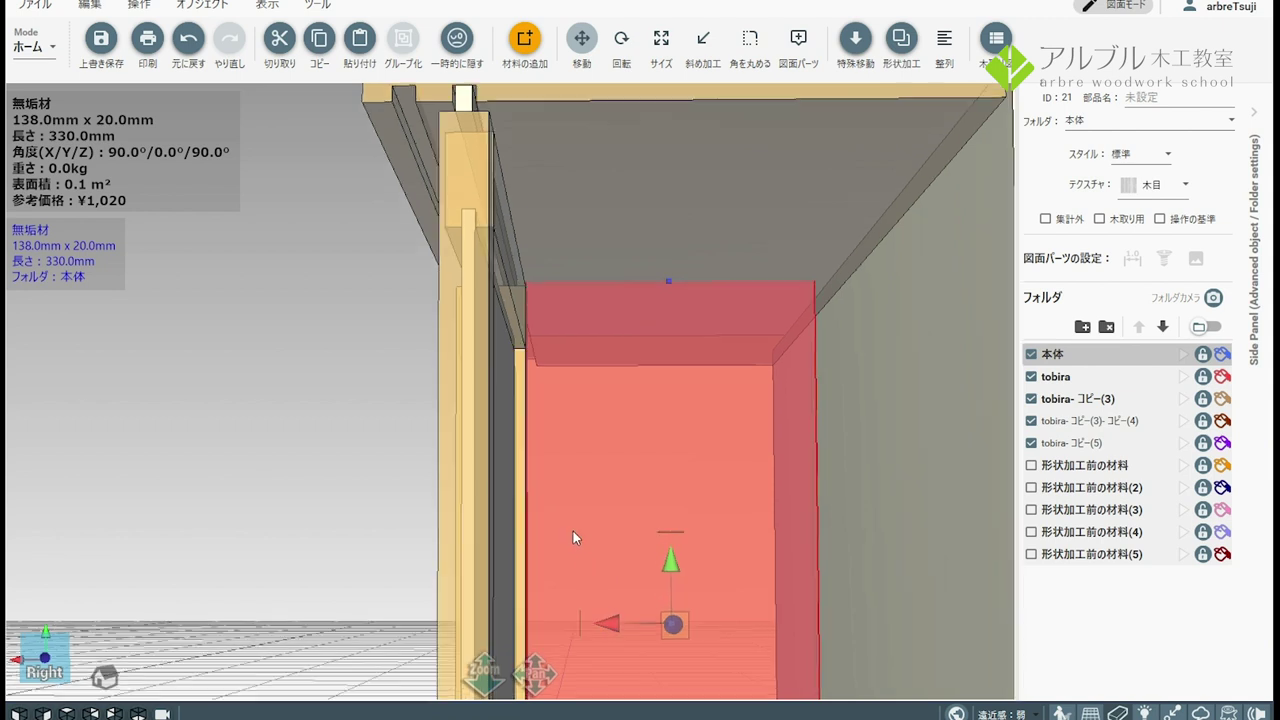
{"action": "scroll", "coordinate": [572, 529], "scroll_direction": "up", "scroll_amount": 1}
{"action": "mouse_move", "coordinate": [627, 637]}
{"action": "left_mouse_down"}
{"action": "mouse_move", "coordinate": [650, 640]}
{"action": "mouse_move", "coordinate": [632, 640]}
{"action": "left_mouse_up"}
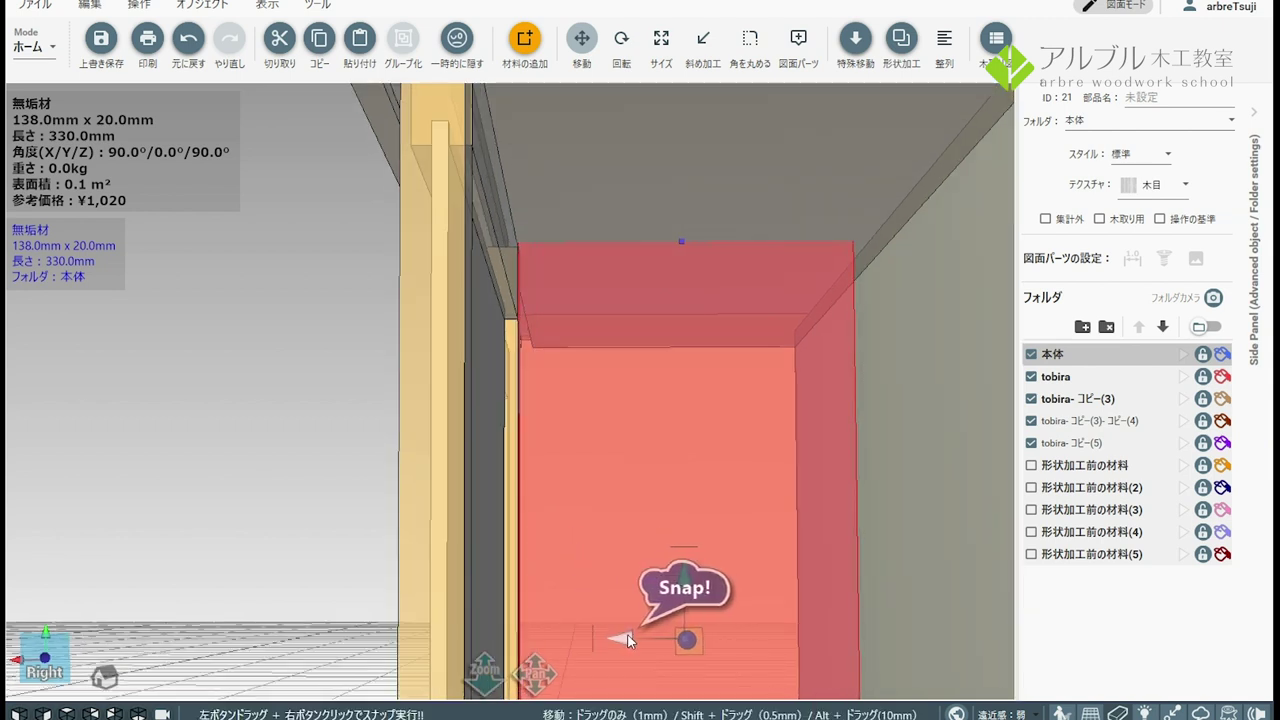
Step: Zoom in and set the partition further back from the sliding doors
{"action": "scroll", "coordinate": [532, 418], "scroll_direction": "down", "scroll_amount": 1}
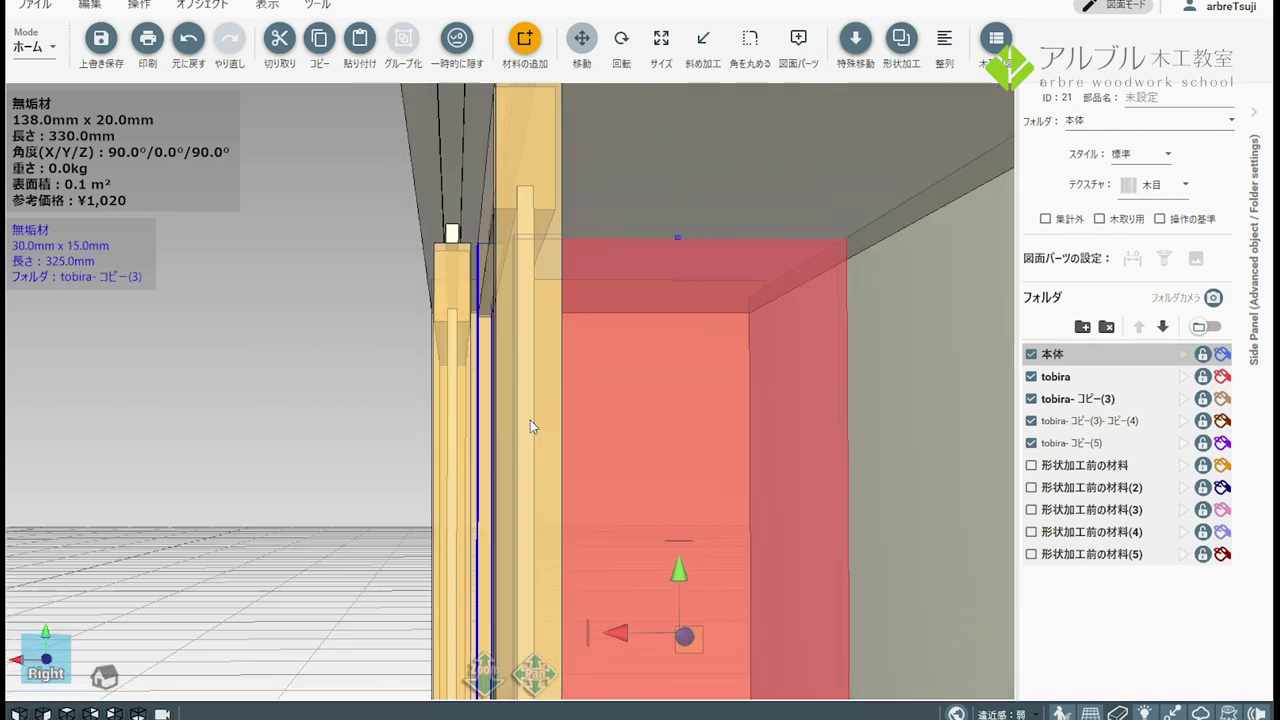
{"action": "scroll", "coordinate": [560, 425], "scroll_direction": "down", "scroll_amount": 2}
{"action": "scroll", "coordinate": [570, 428], "scroll_direction": "up", "scroll_amount": 2}
{"action": "scroll", "coordinate": [530, 427], "scroll_direction": "up", "scroll_amount": 1}
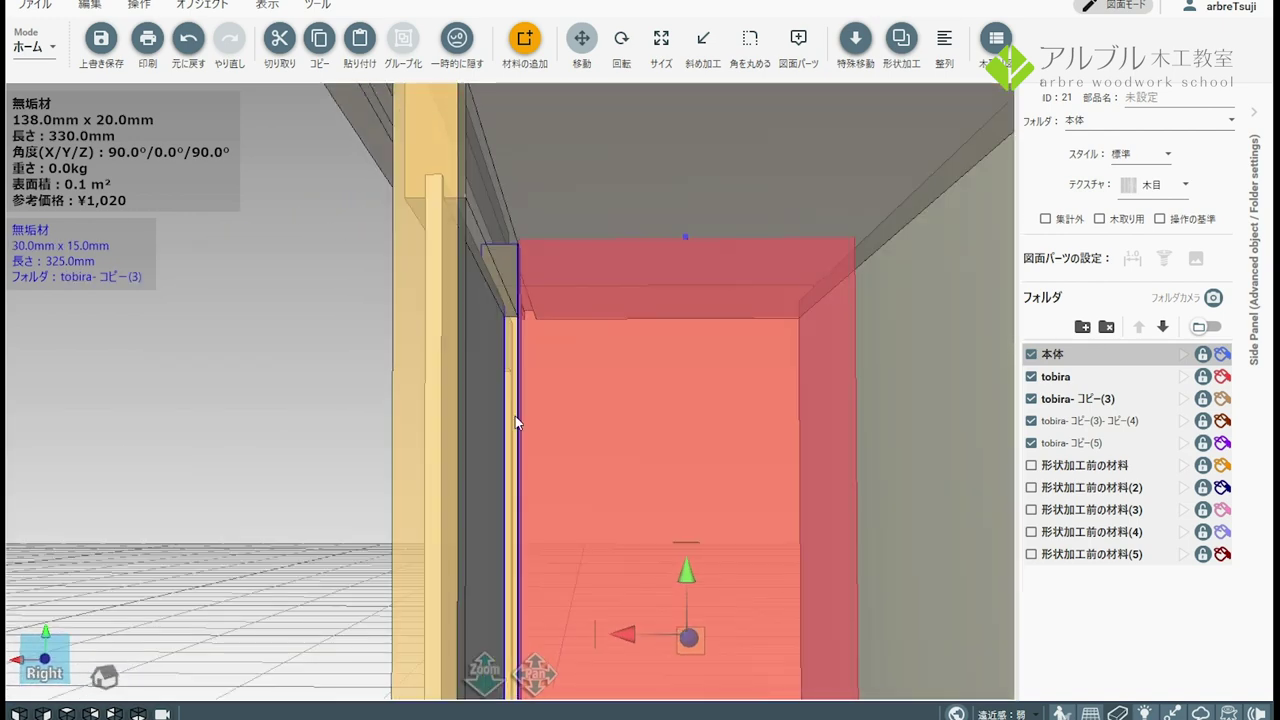
{"action": "scroll", "coordinate": [549, 517], "scroll_direction": "up", "scroll_amount": 1}
{"action": "scroll", "coordinate": [563, 509], "scroll_direction": "up", "scroll_amount": 1}
{"action": "scroll", "coordinate": [558, 398], "scroll_direction": "up", "scroll_amount": 1}
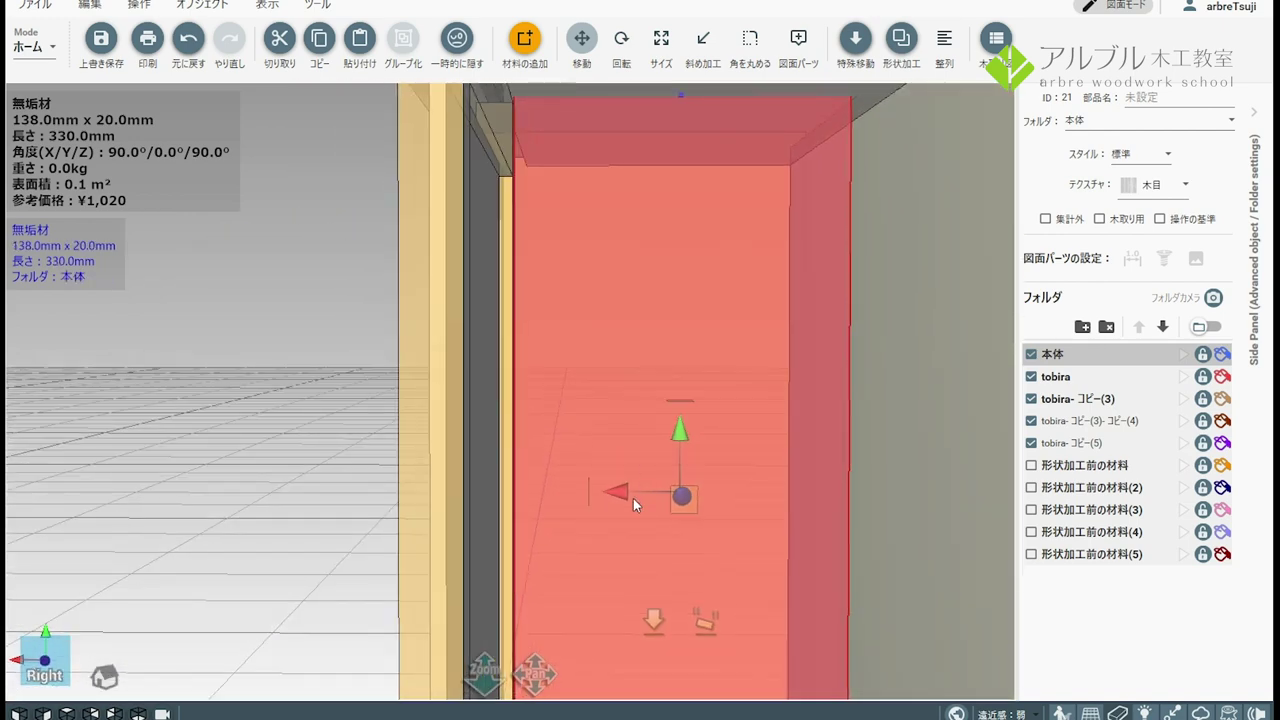
{"action": "left_click_drag", "start_coordinate": [633, 498], "coordinate": [630, 498]}
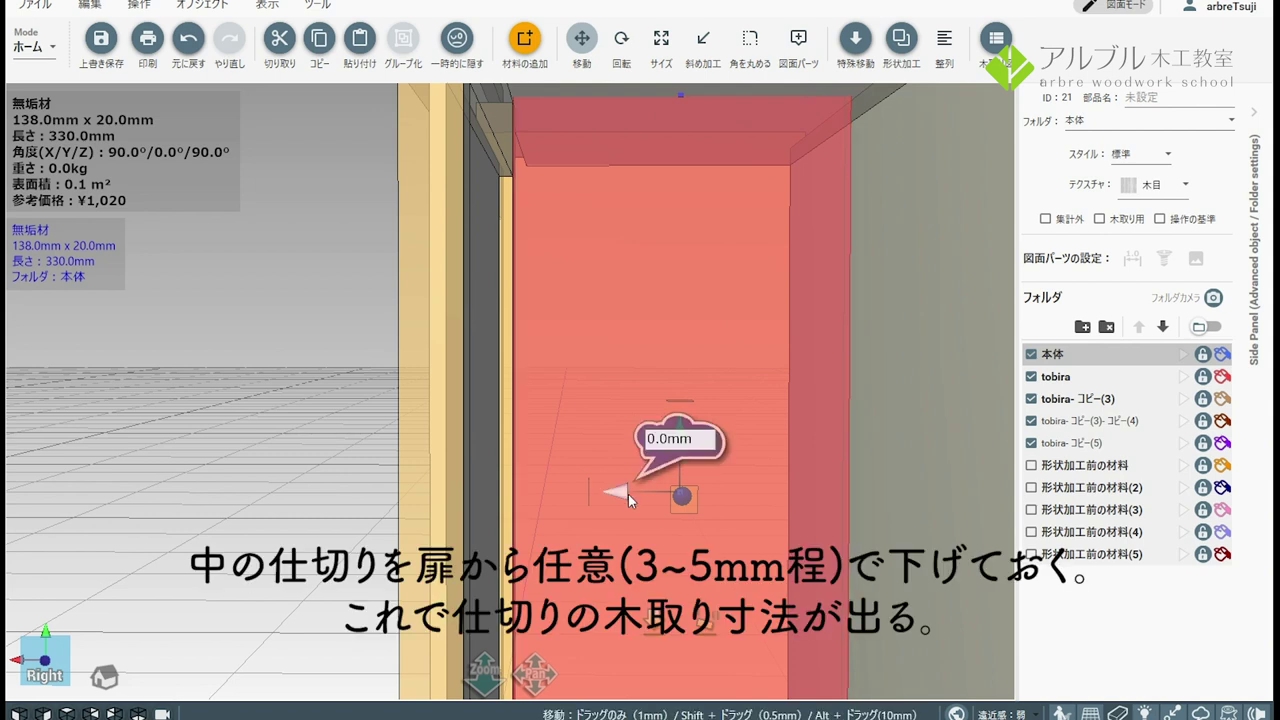
{"action": "scroll", "coordinate": [628, 494], "scroll_direction": "down", "scroll_amount": 3}
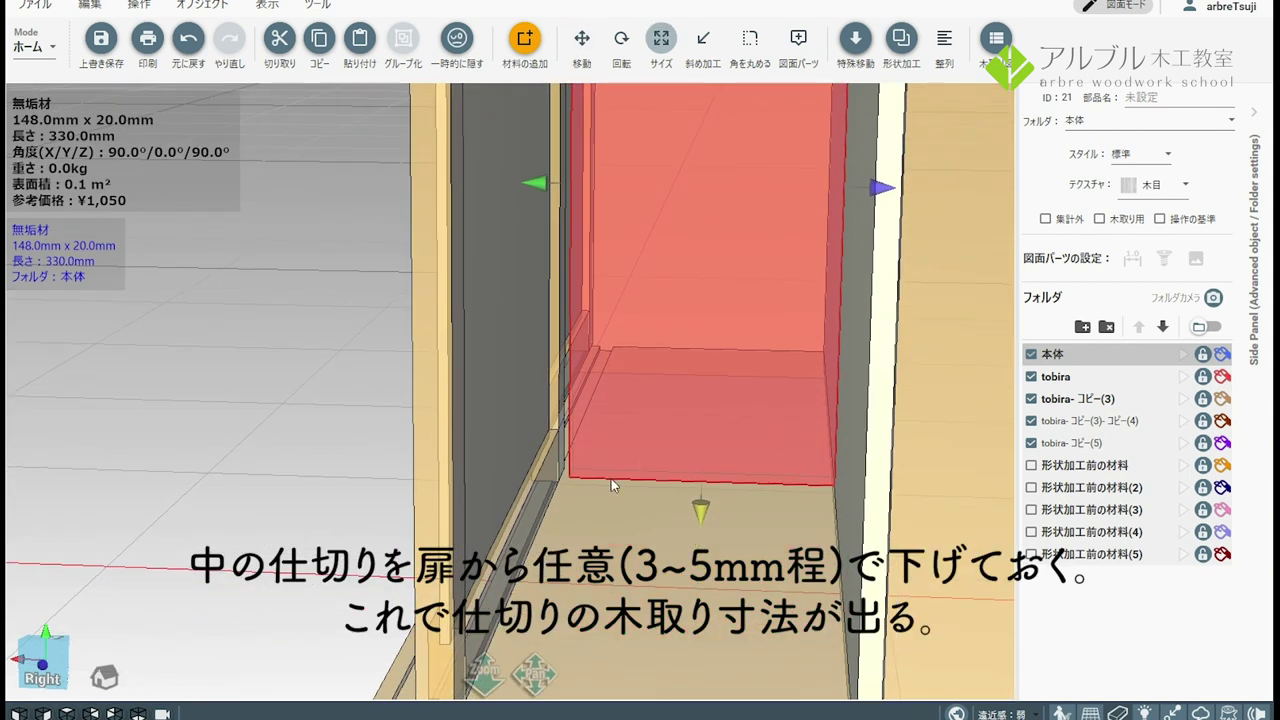